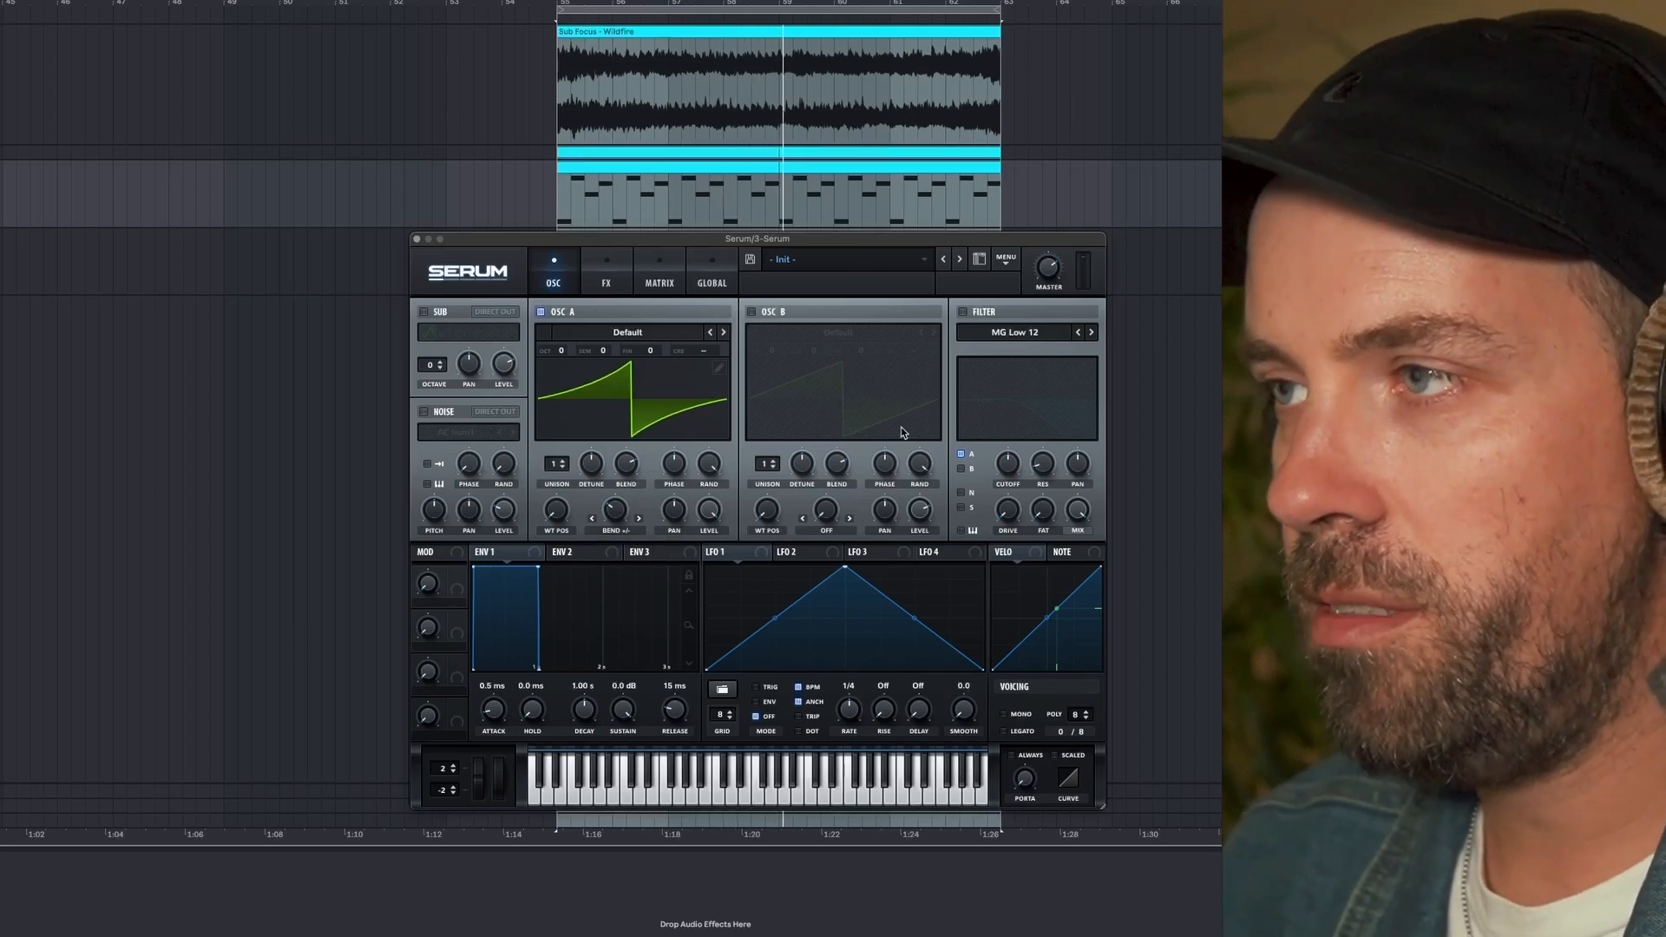
- Enable oscillator B and load the Analog wavetable MB Saw into it
mouse_move(1053, 282)
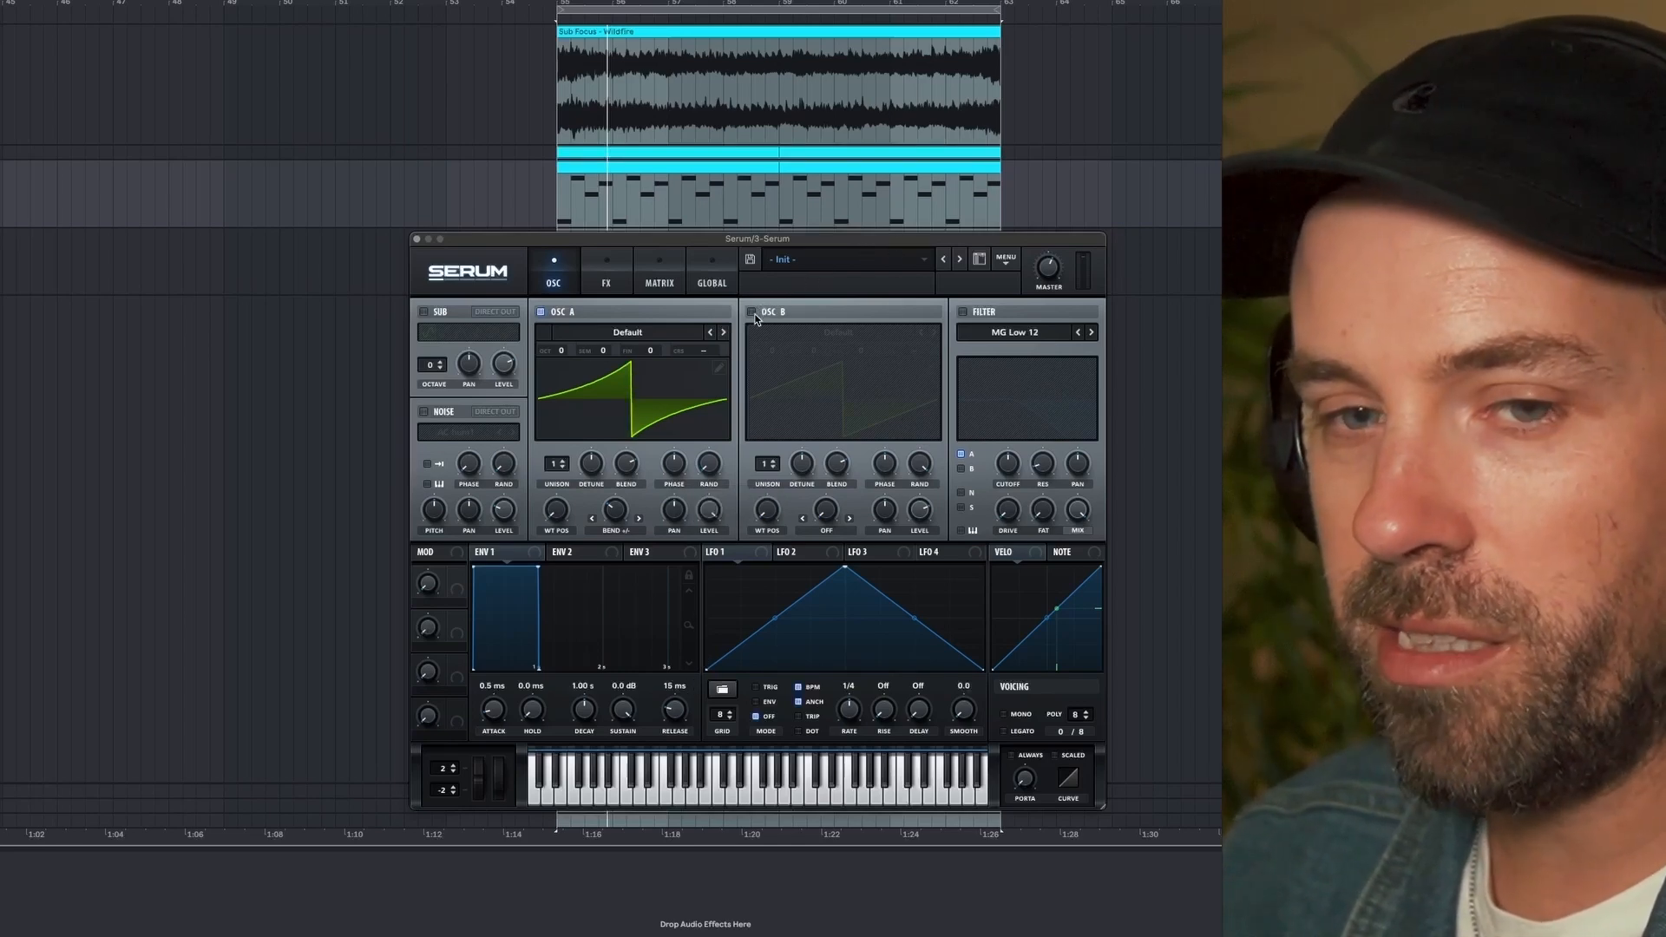
click(752, 312)
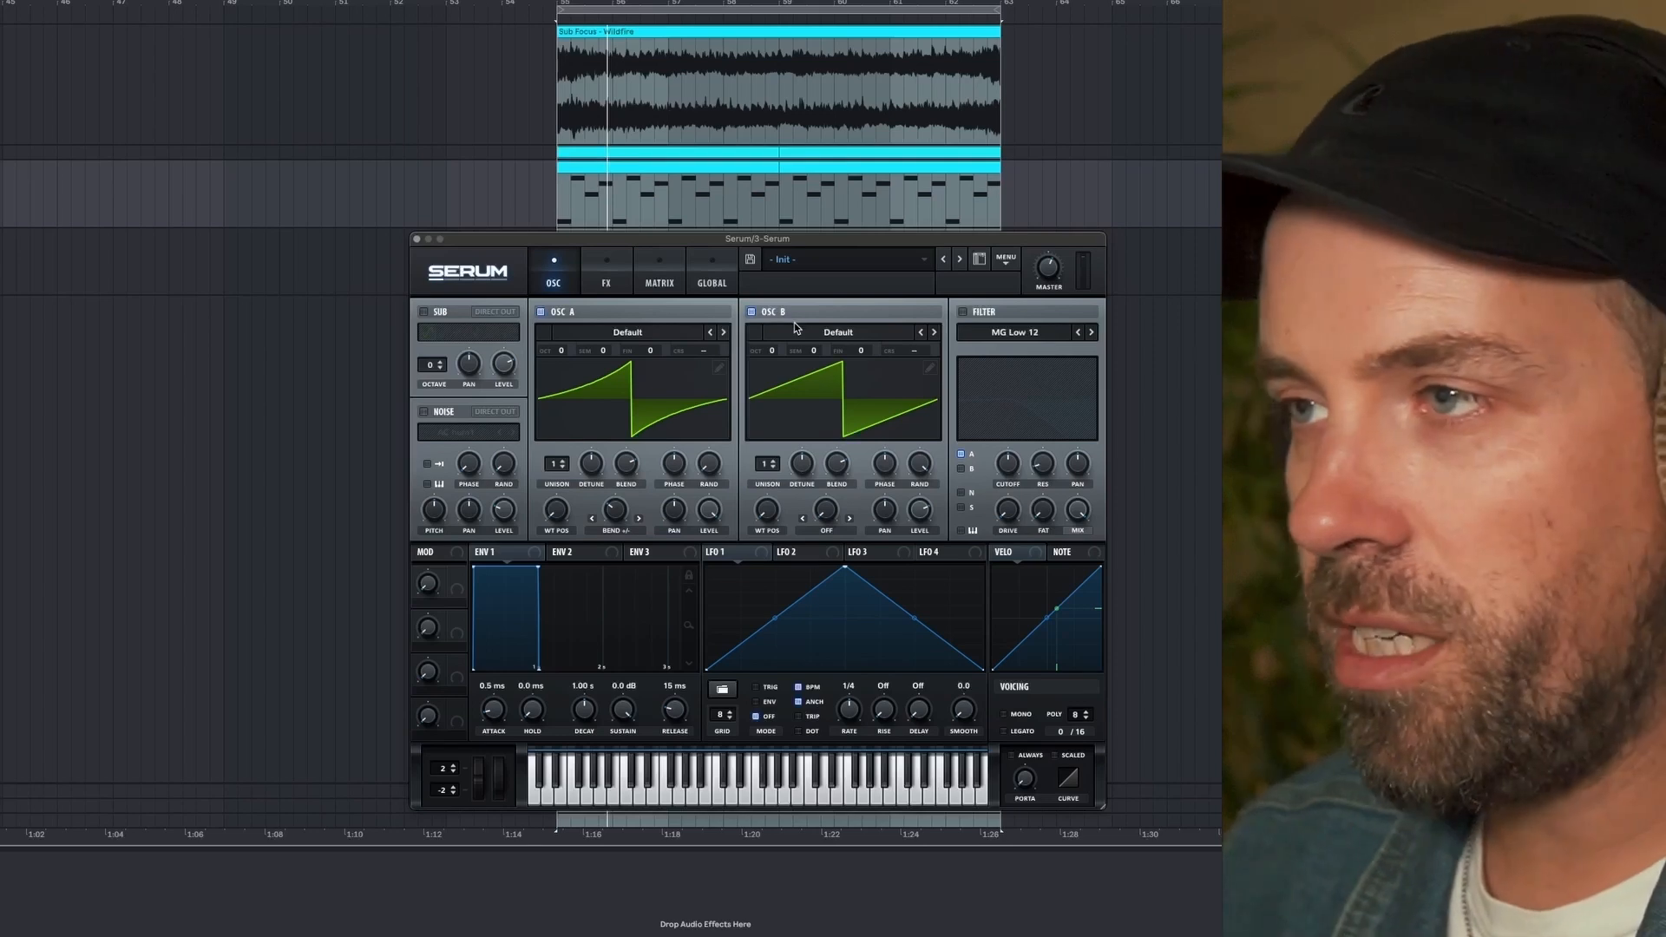
click(809, 331)
mouse_move(820, 357)
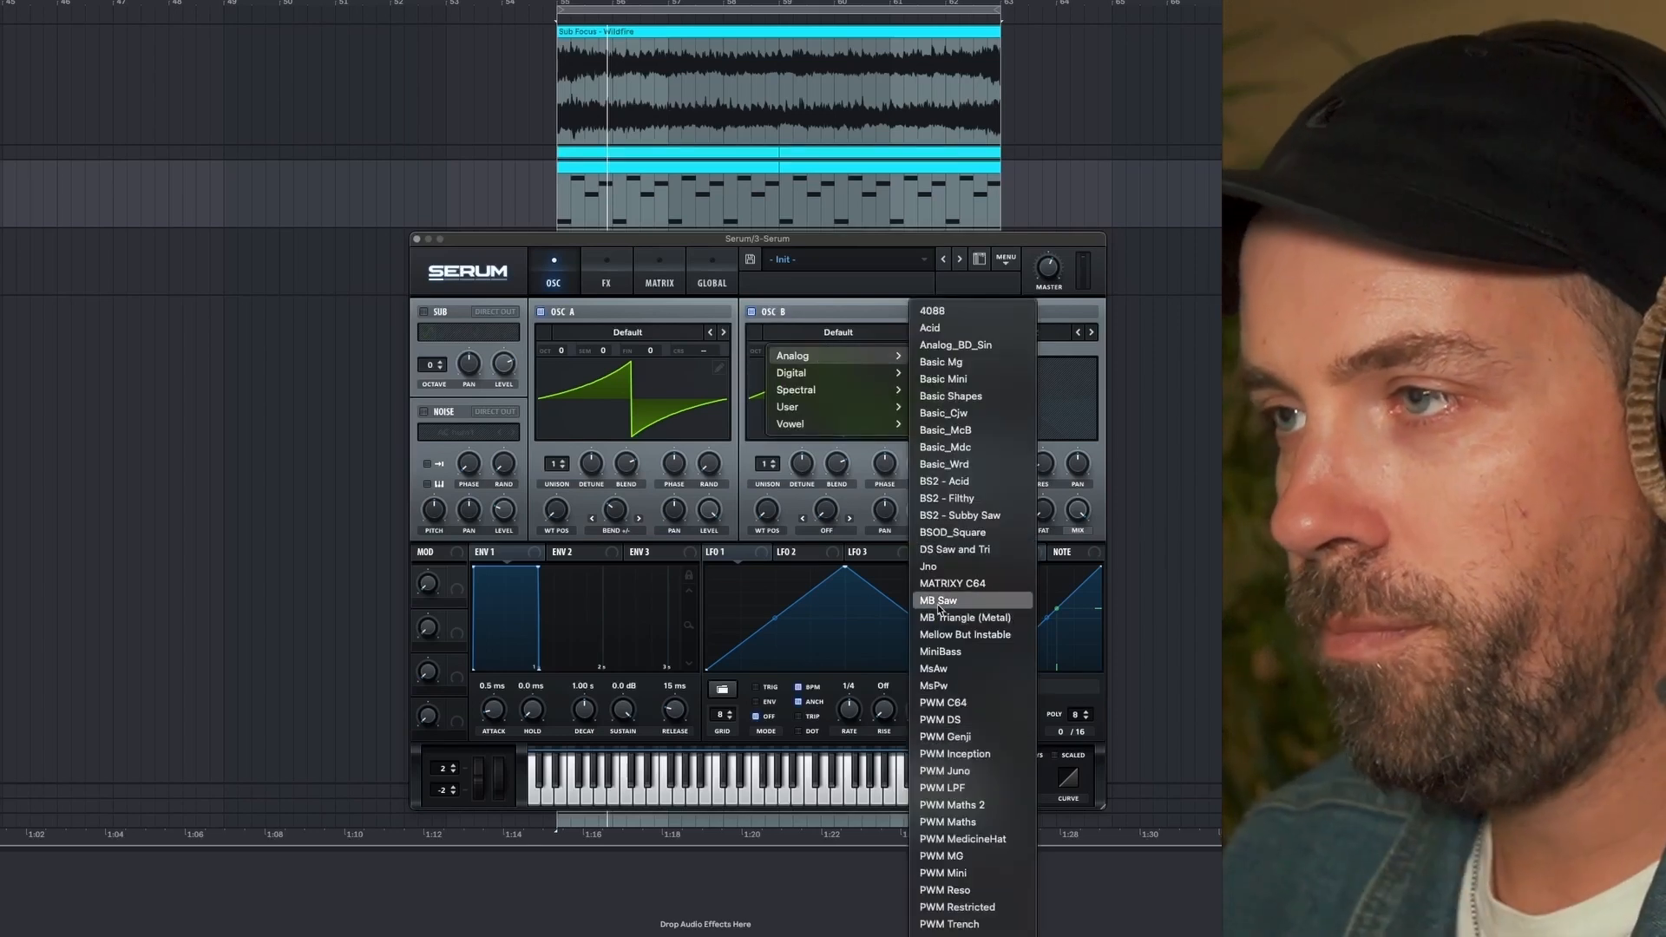
click(939, 600)
- Adjust oscillator B's wavetable position during playback, and lower the levels of oscillator B and the master output
drag(780, 522, 775, 462)
key(space)
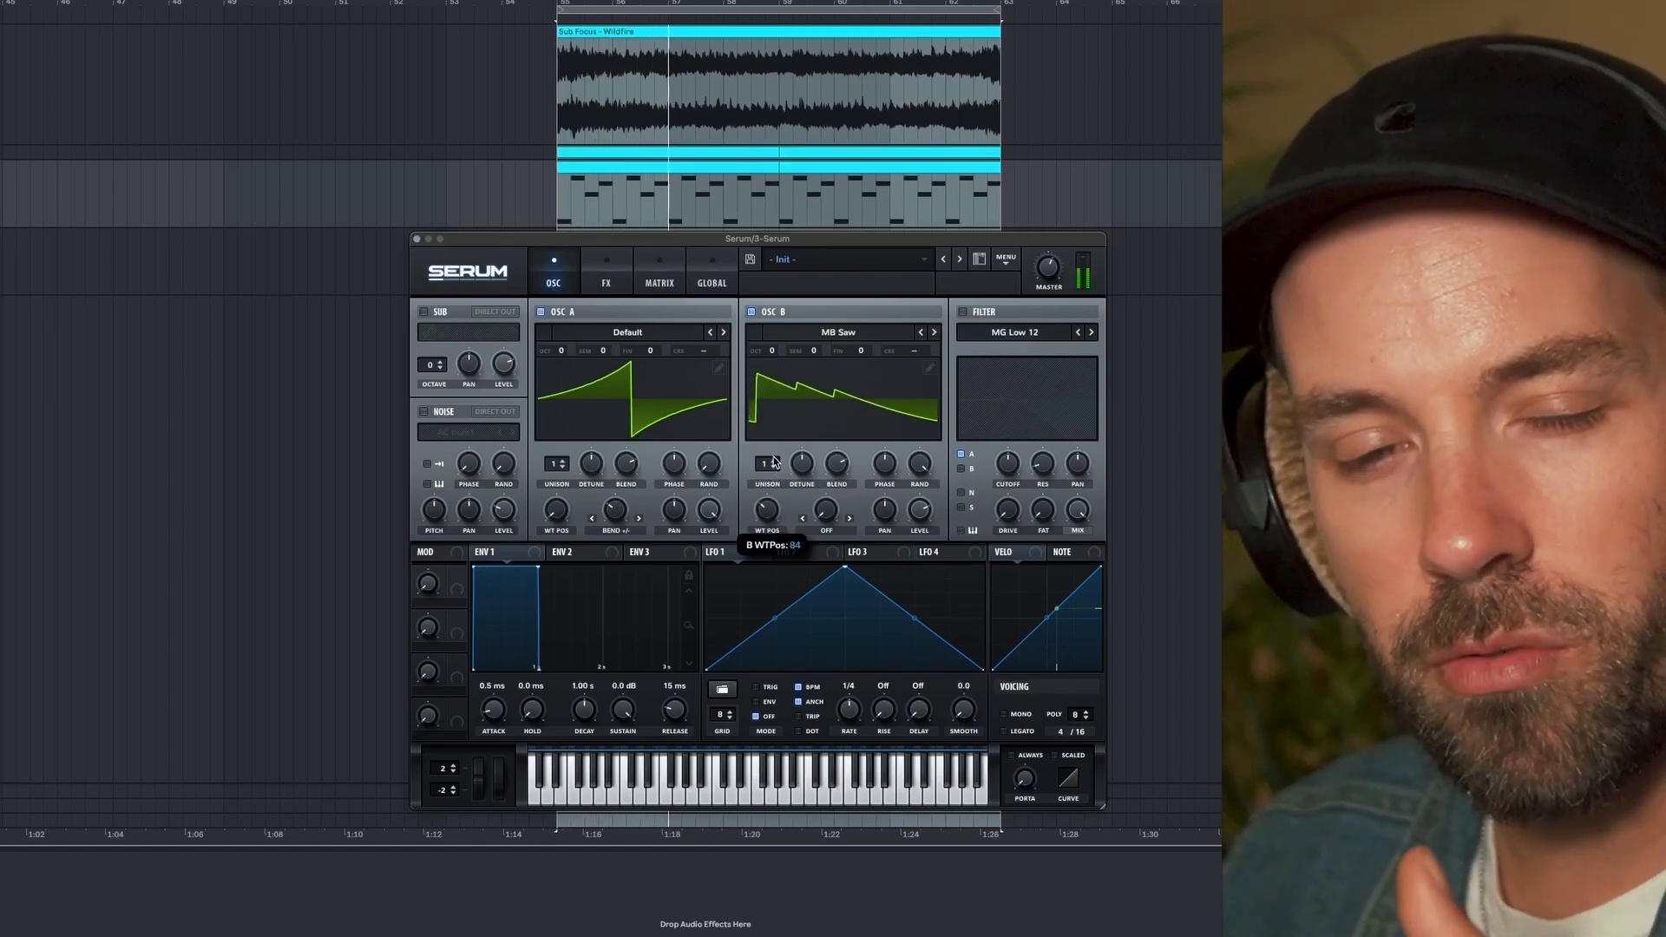
drag(775, 461, 773, 467)
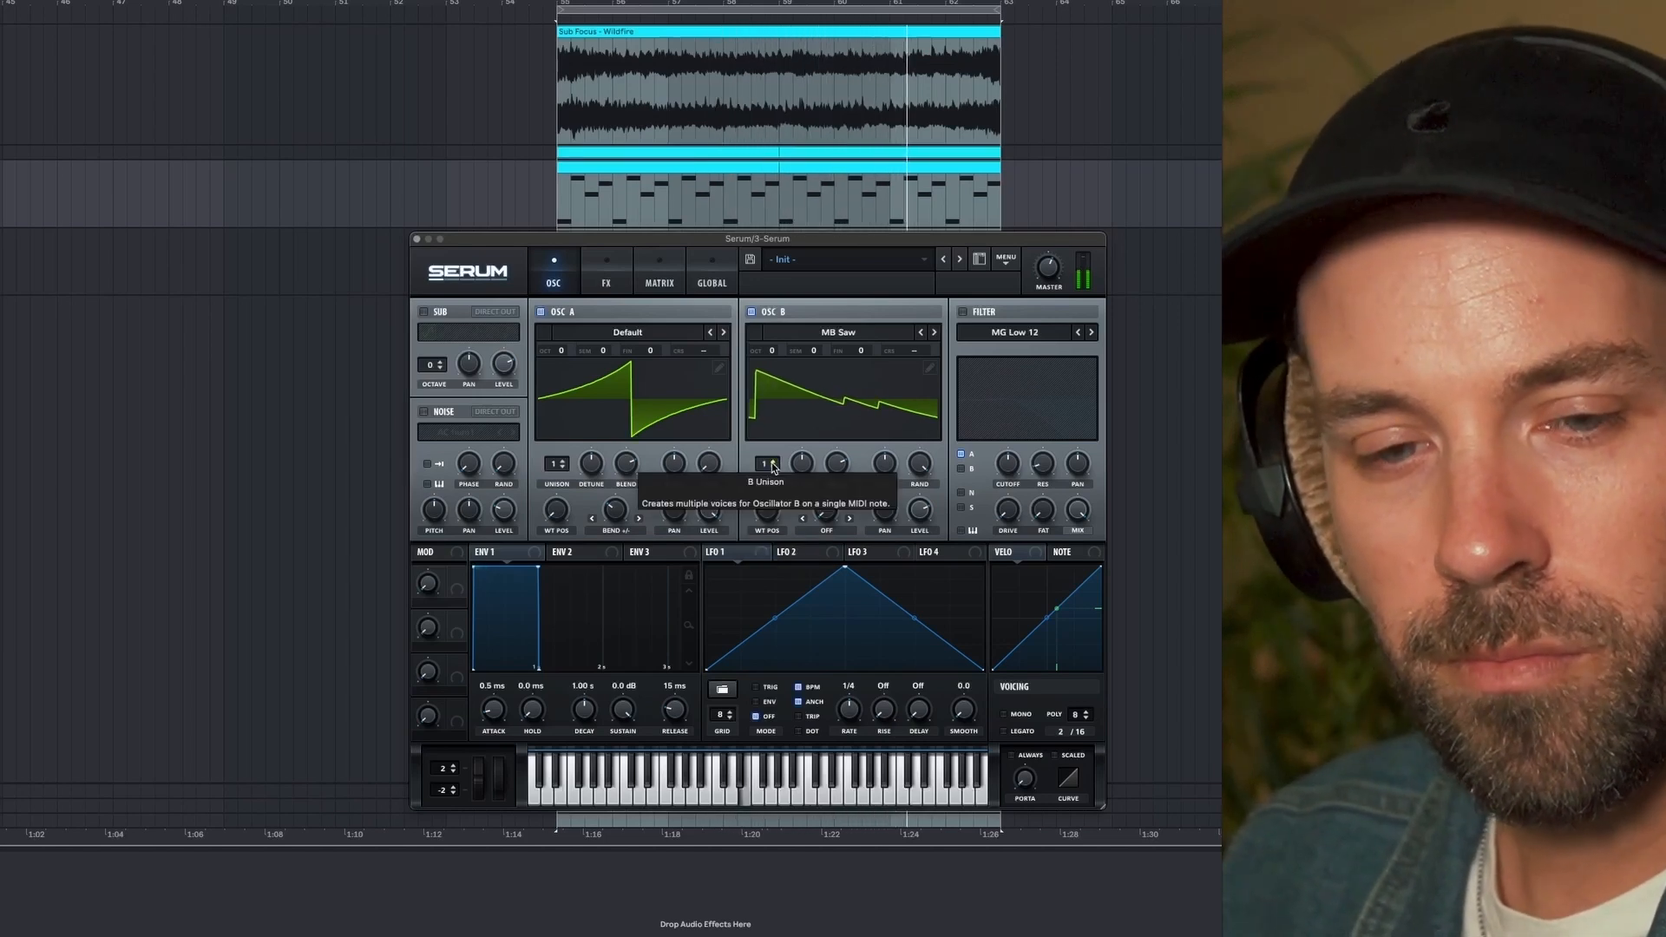
drag(922, 513, 917, 550)
drag(1046, 269, 1040, 300)
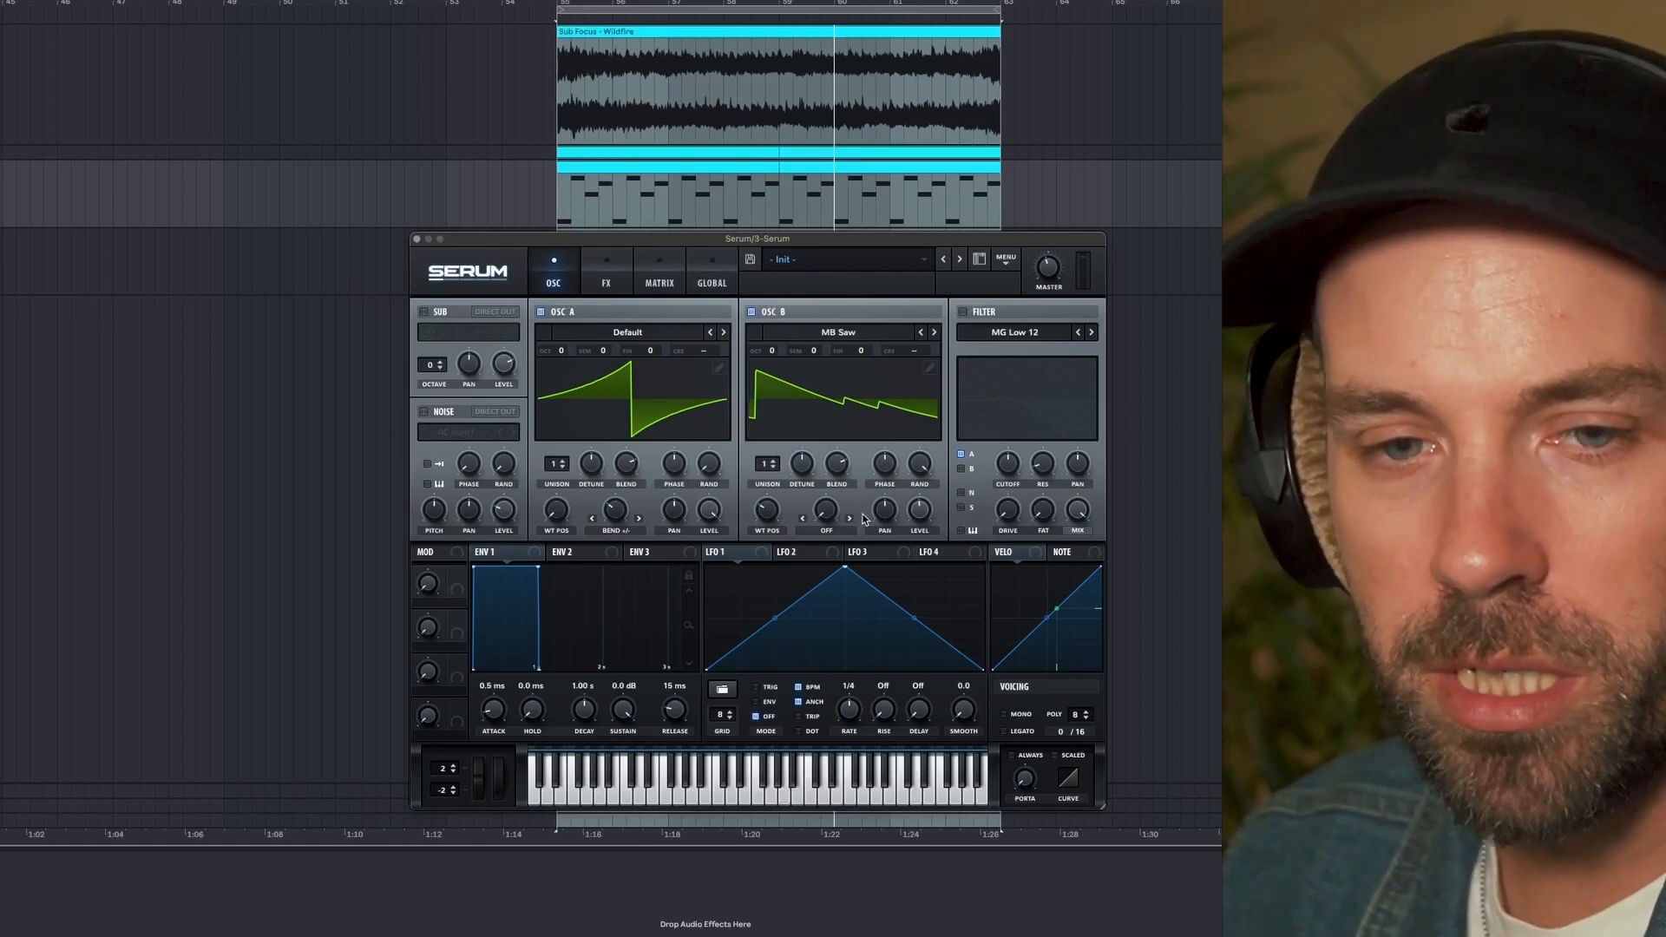
- Enable the filter with the Normal type Low 12, routing oscillators A and B through it, and try out the cutoff
click(963, 312)
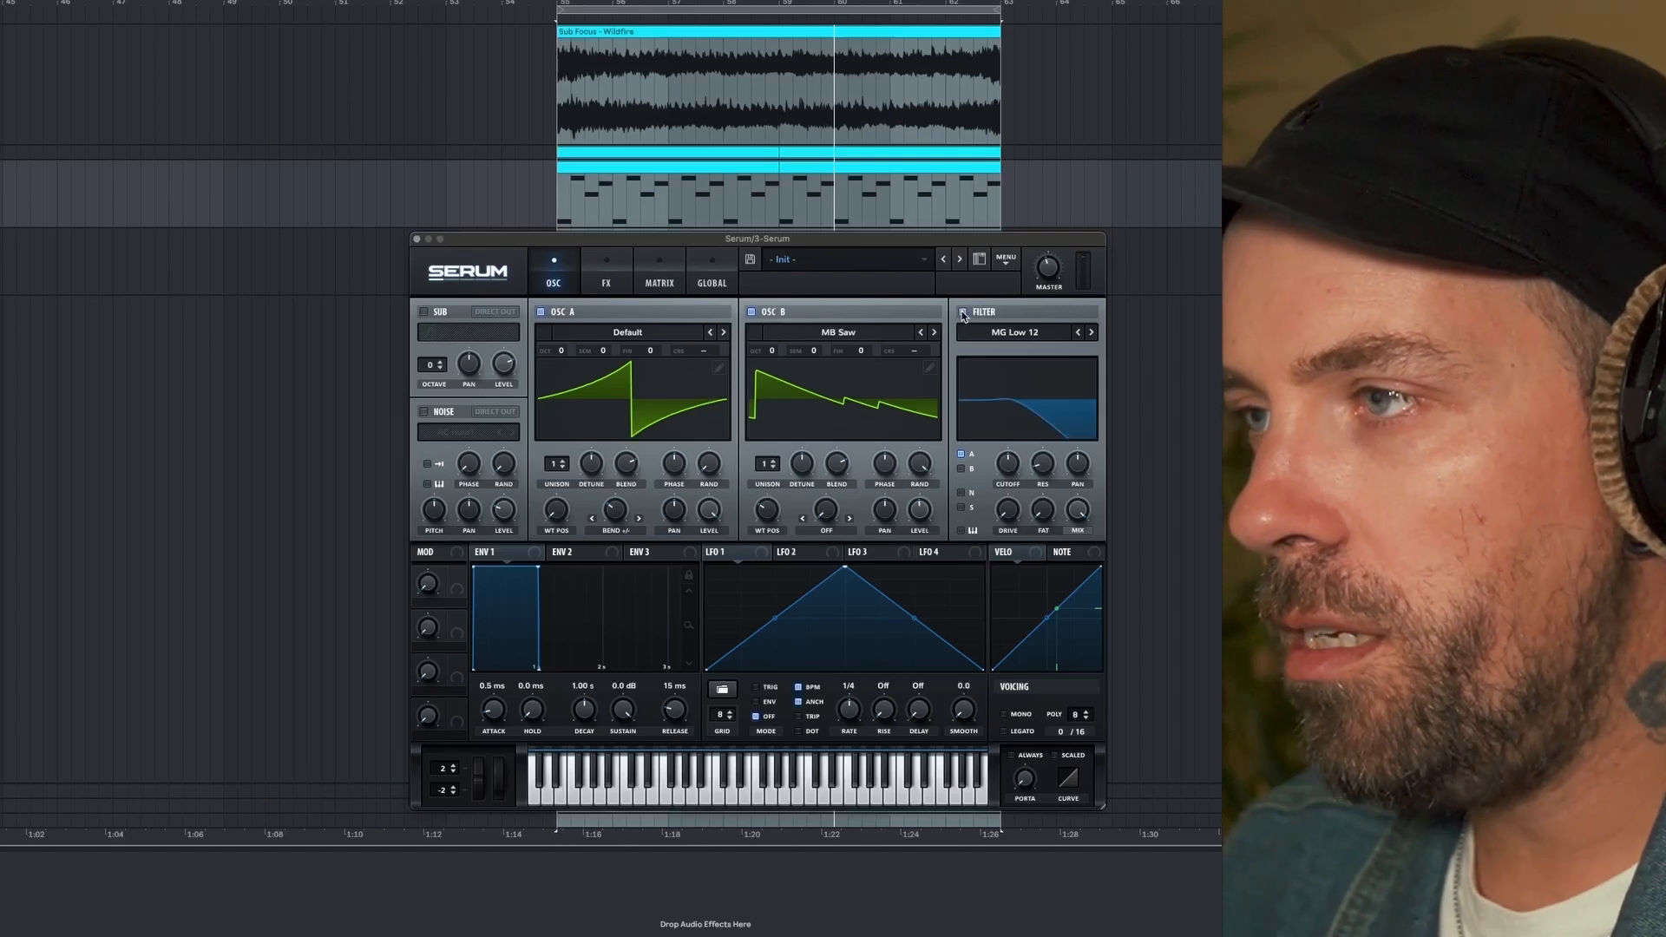
click(983, 333)
mouse_move(1000, 365)
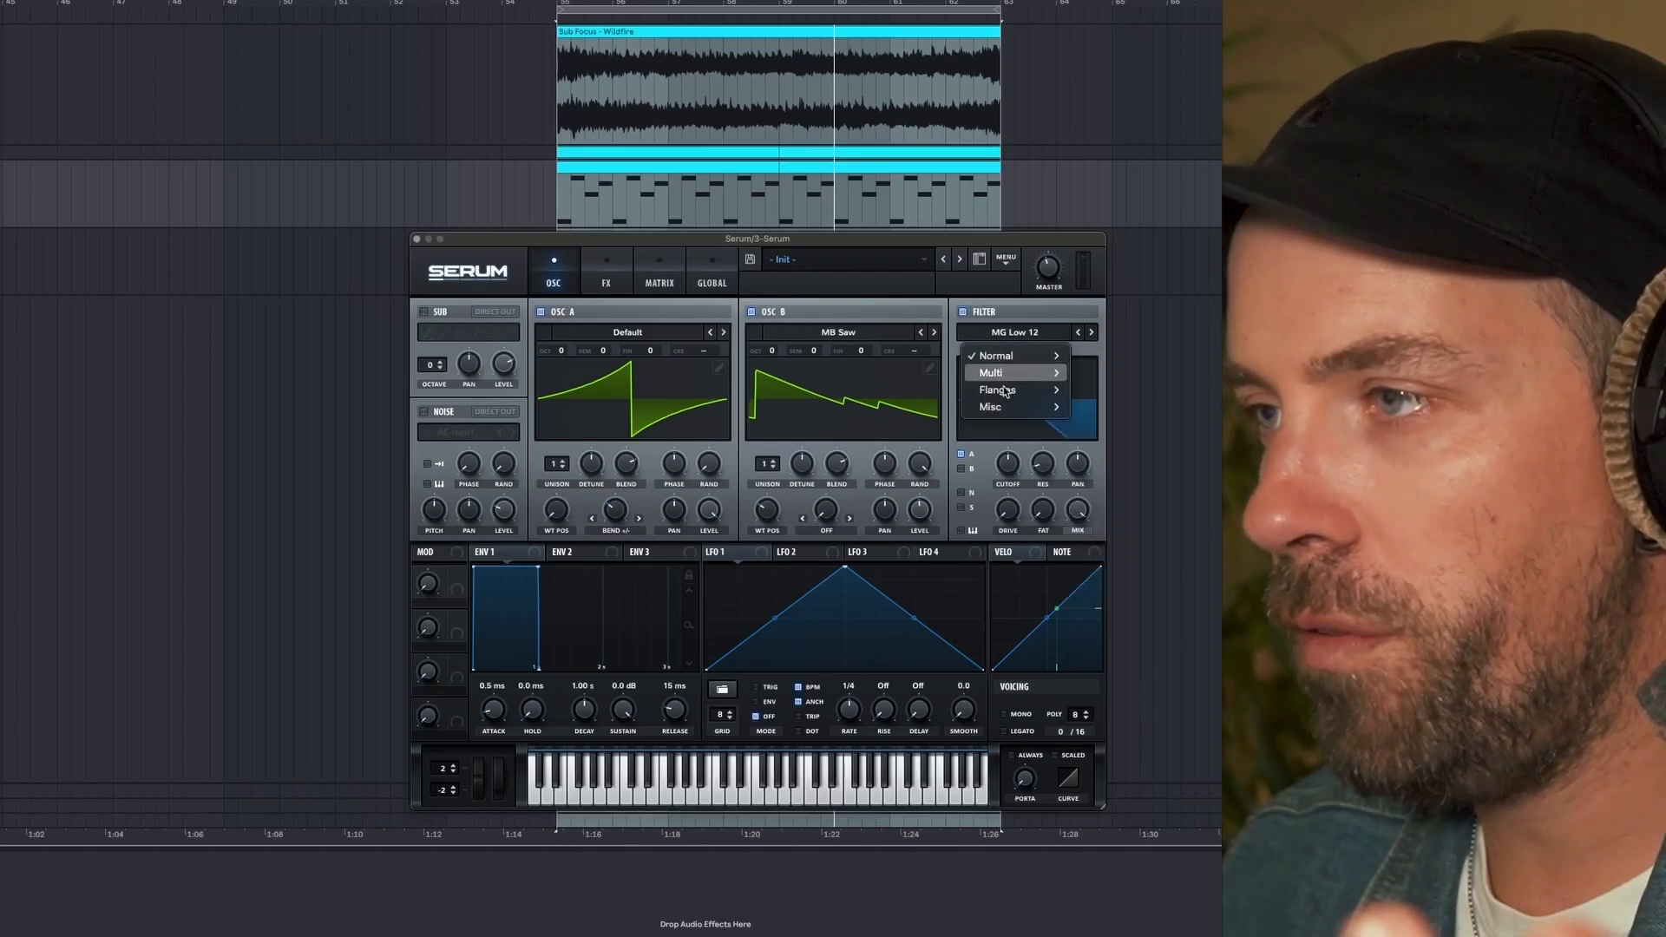
mouse_move(1007, 408)
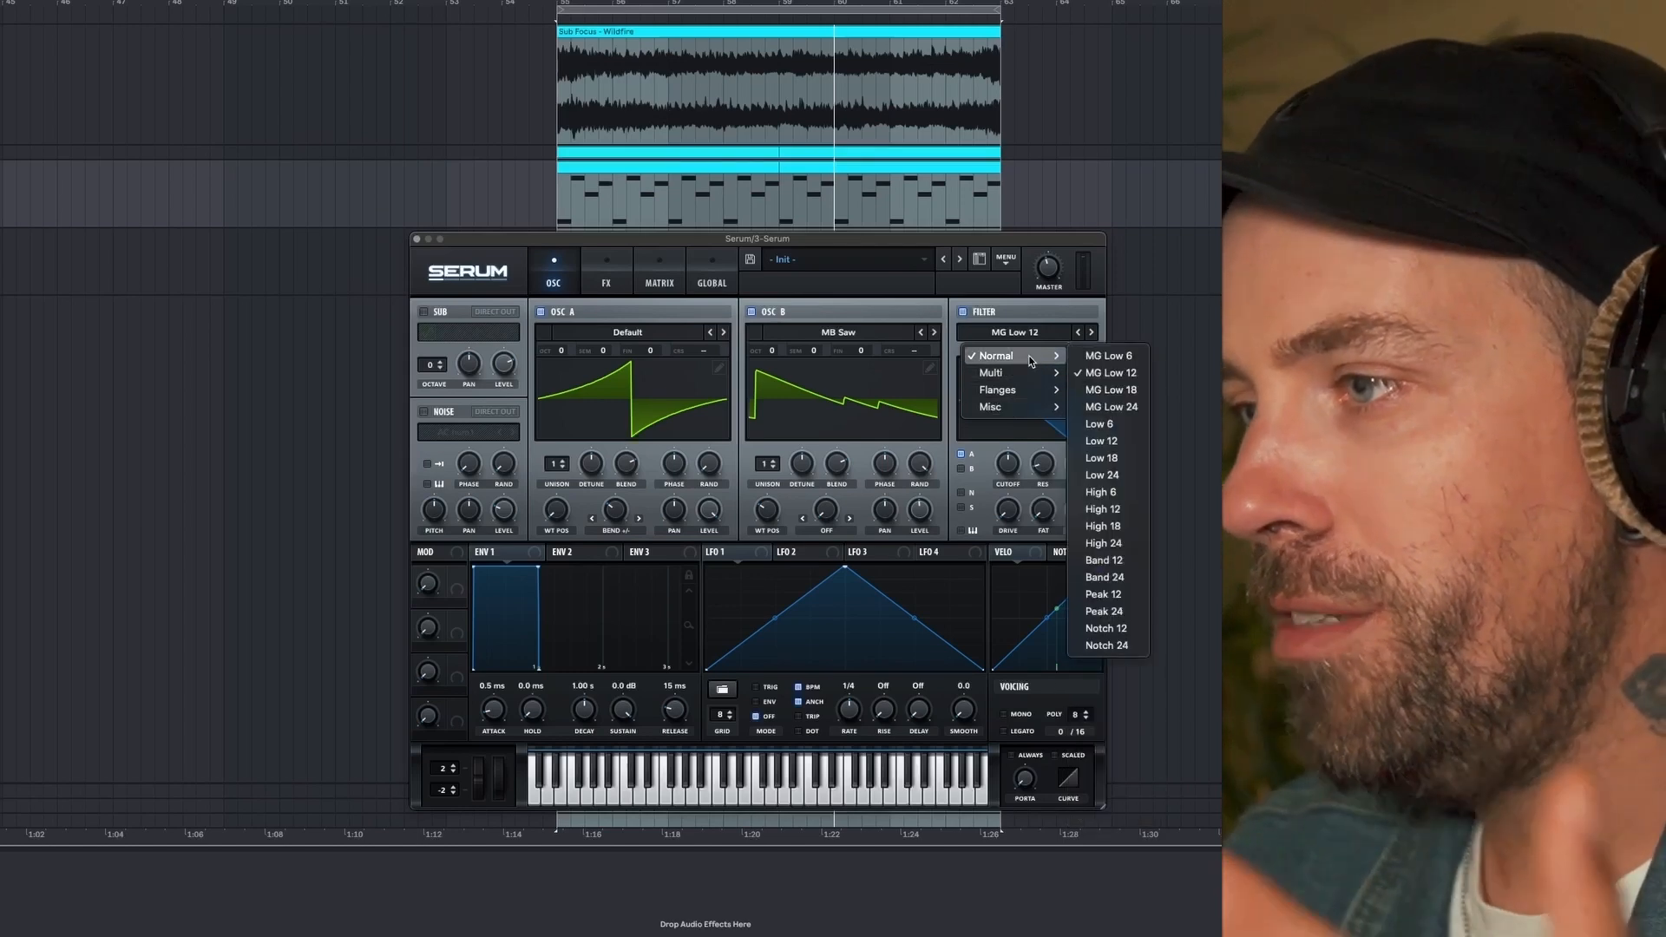
click(1101, 441)
drag(1009, 465, 1028, 415)
drag(1038, 486, 1015, 470)
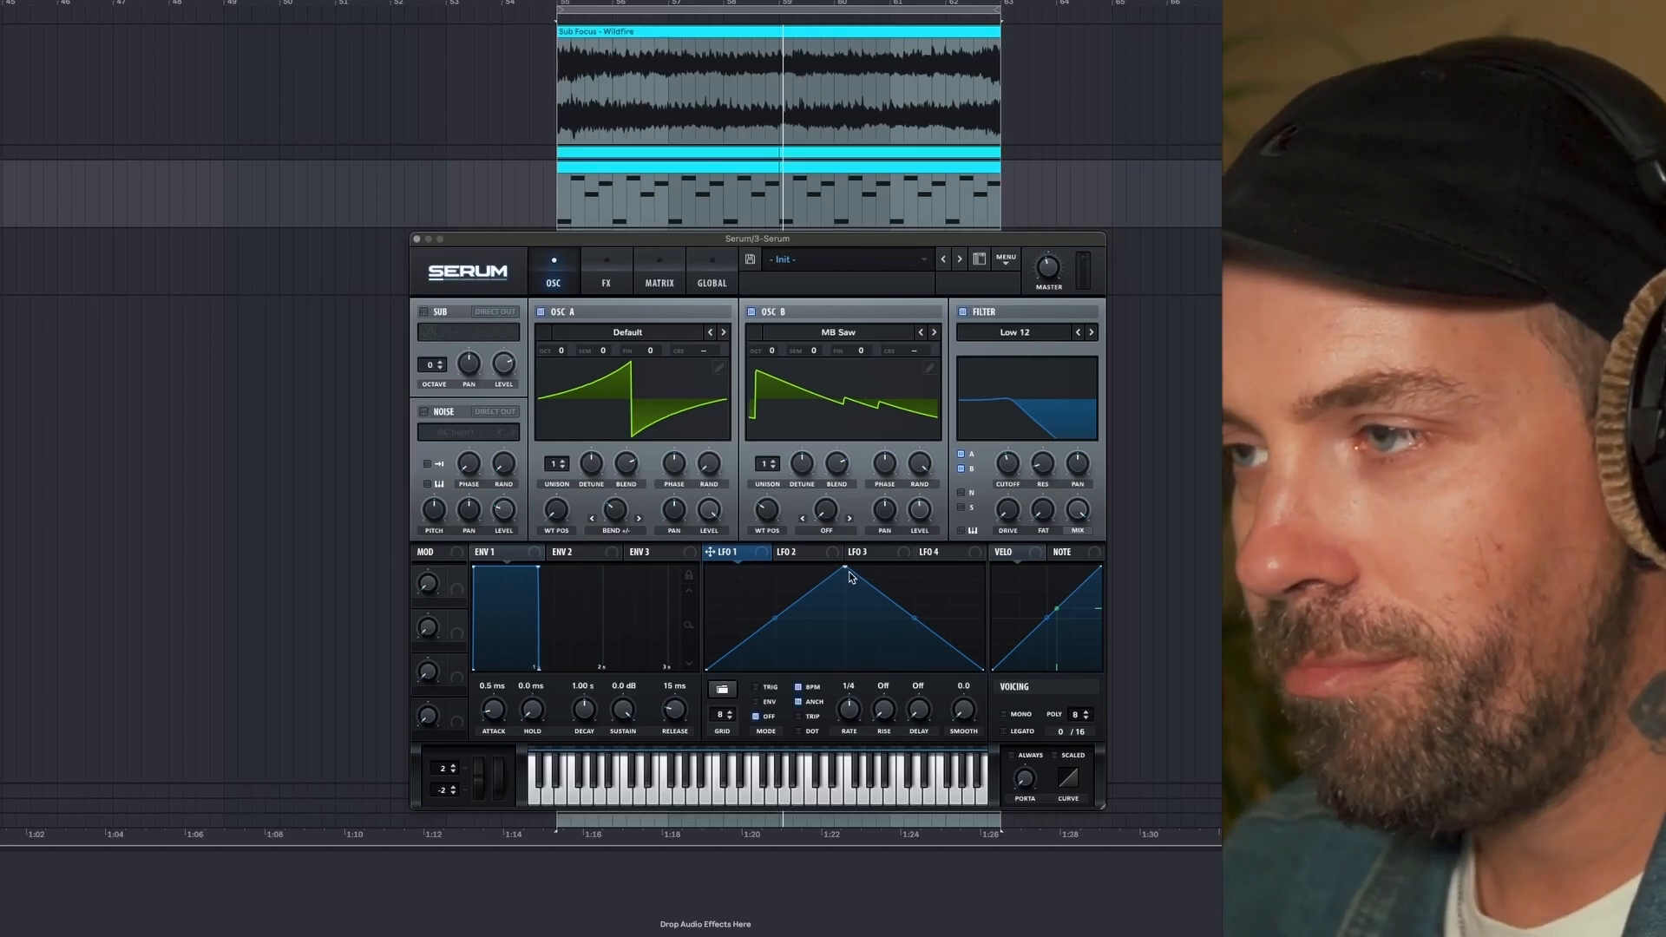
- Reshape LFO 1 into a fast rise followed by a gently curved decay that ends around mid-level
drag(847, 569, 722, 563)
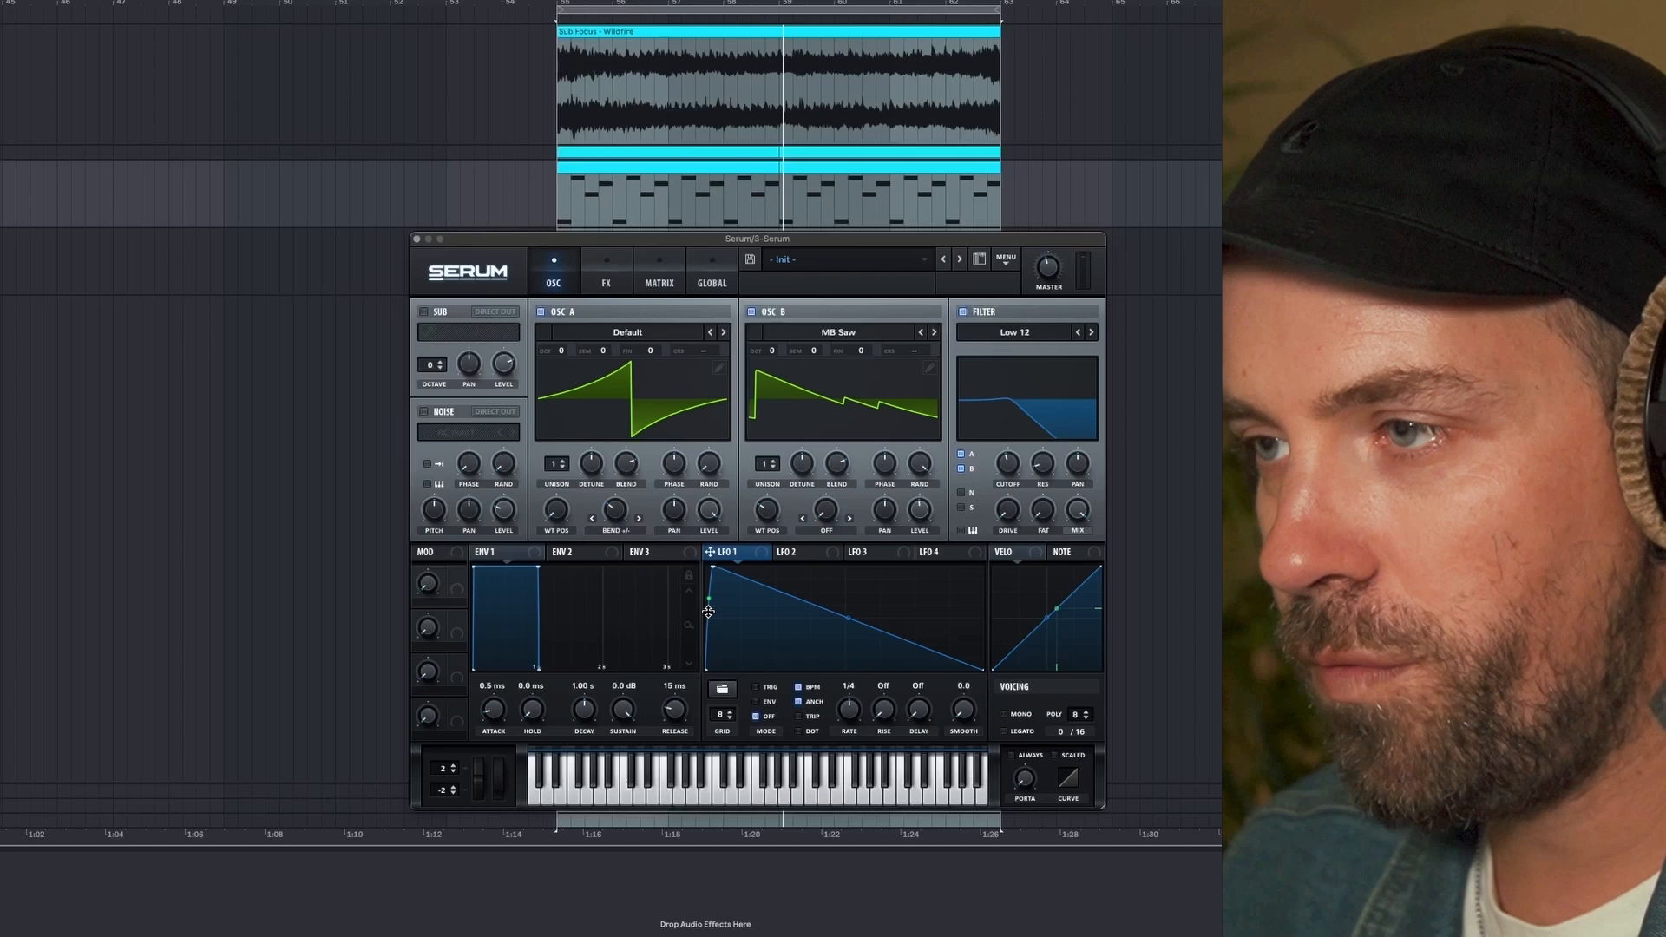
double_click(842, 617)
drag(842, 618, 1019, 620)
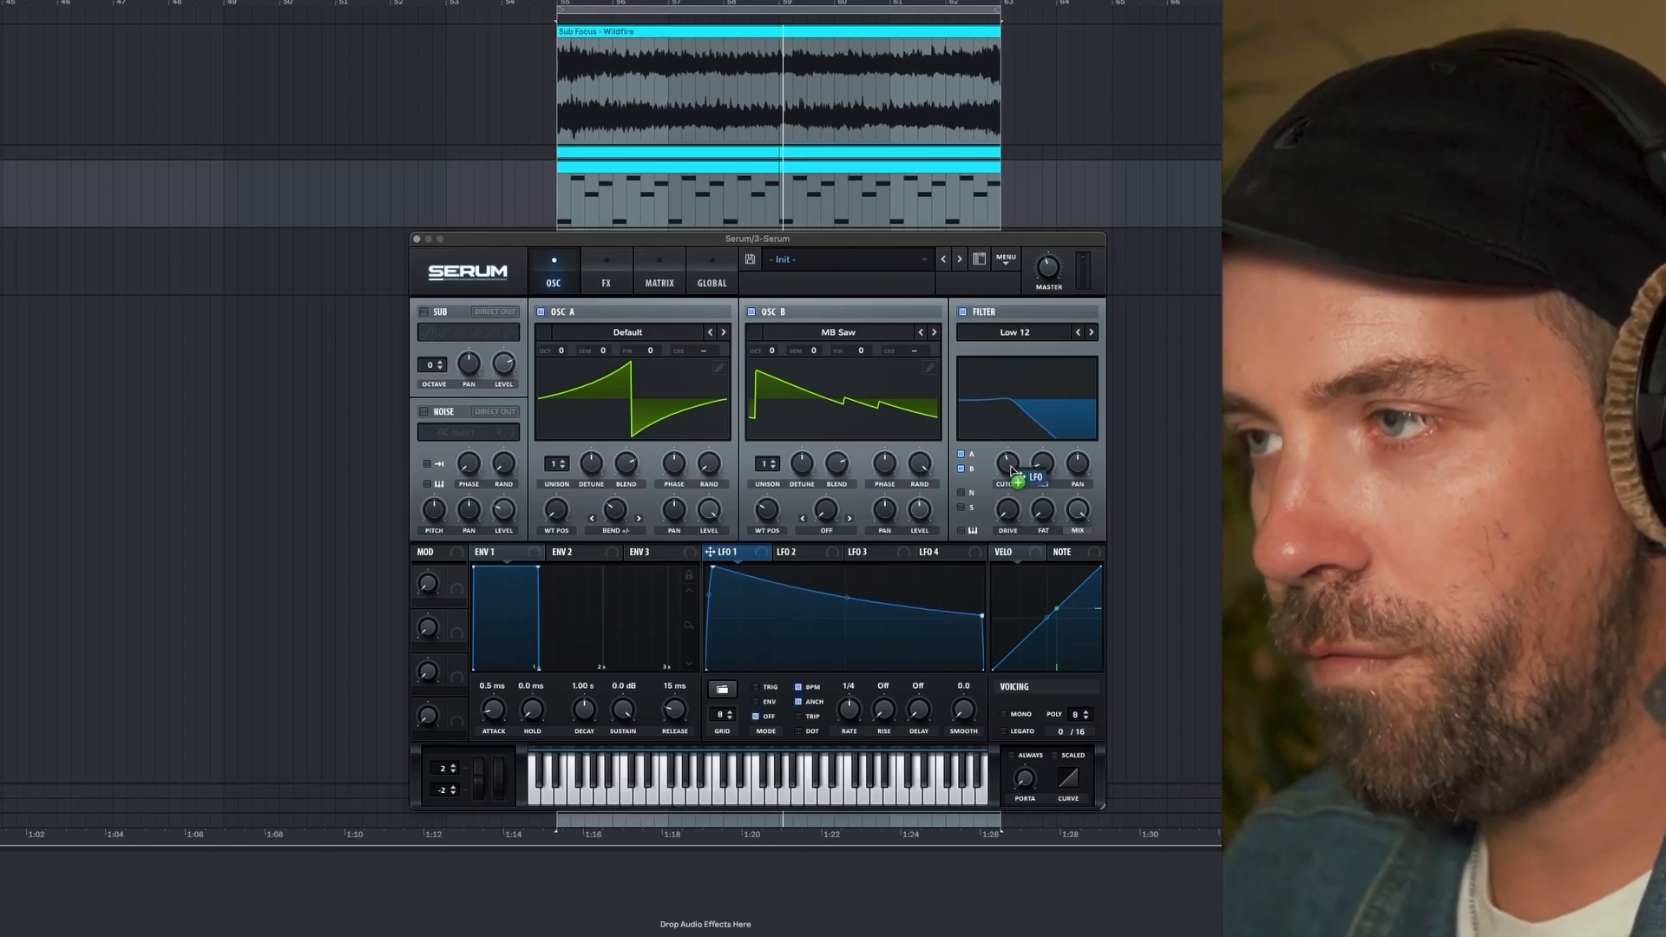
- Modulate the filter cutoff with LFO 1 in Trig mode at a 1/8 rate, and play the loop
drag(1012, 472, 1007, 500)
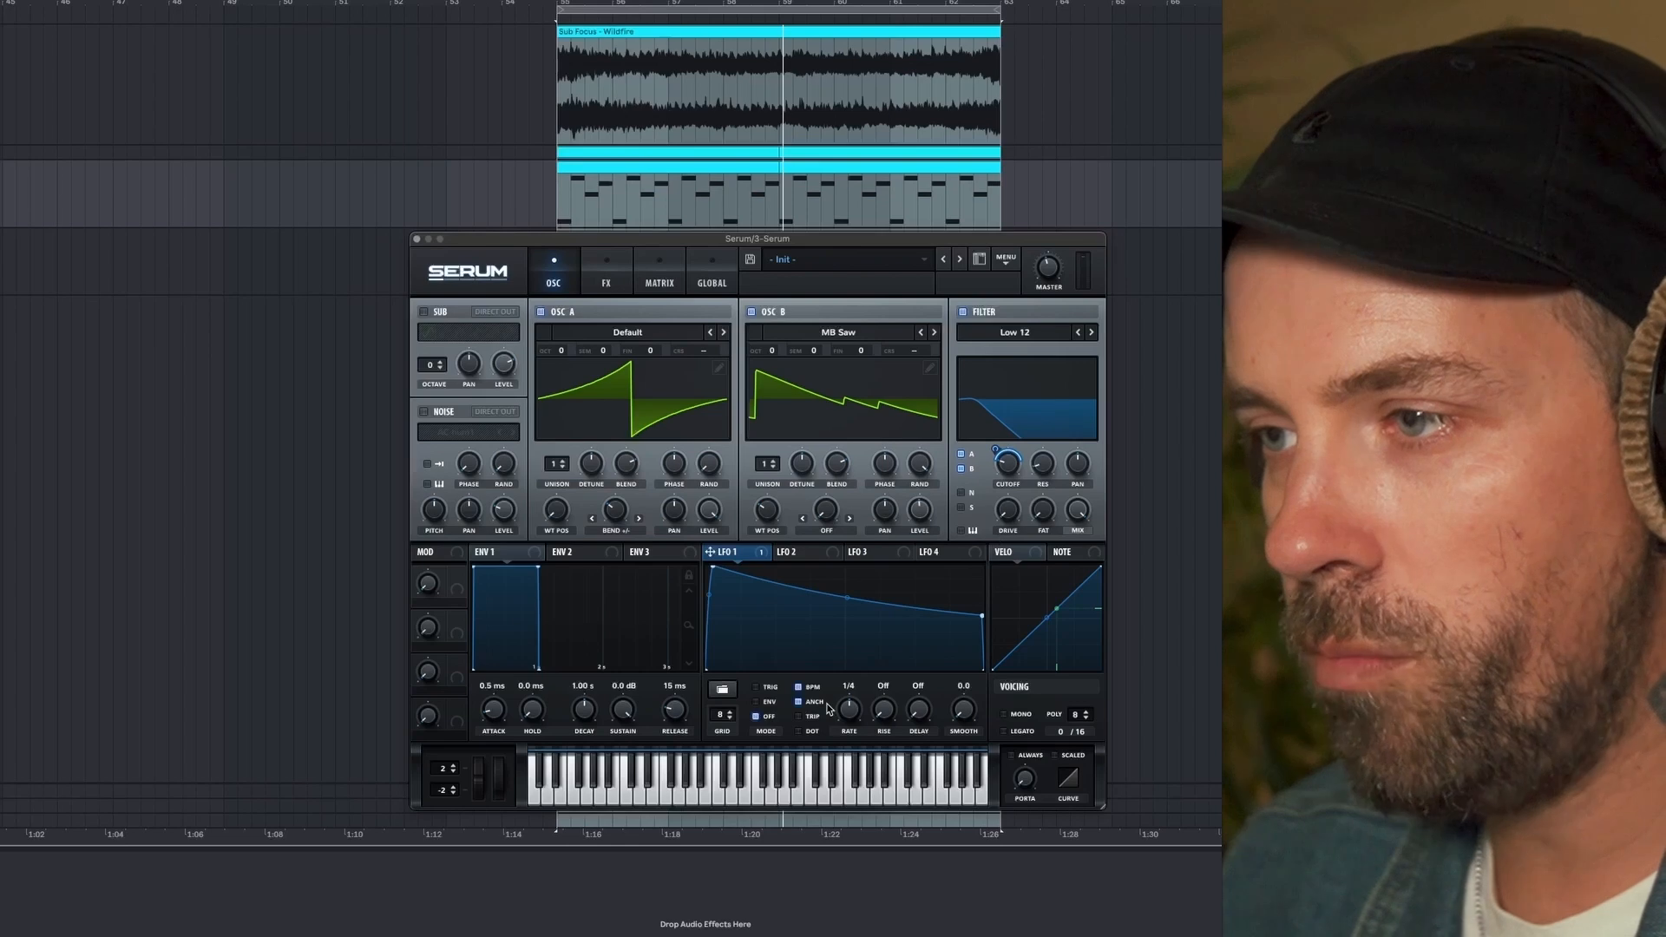
click(756, 688)
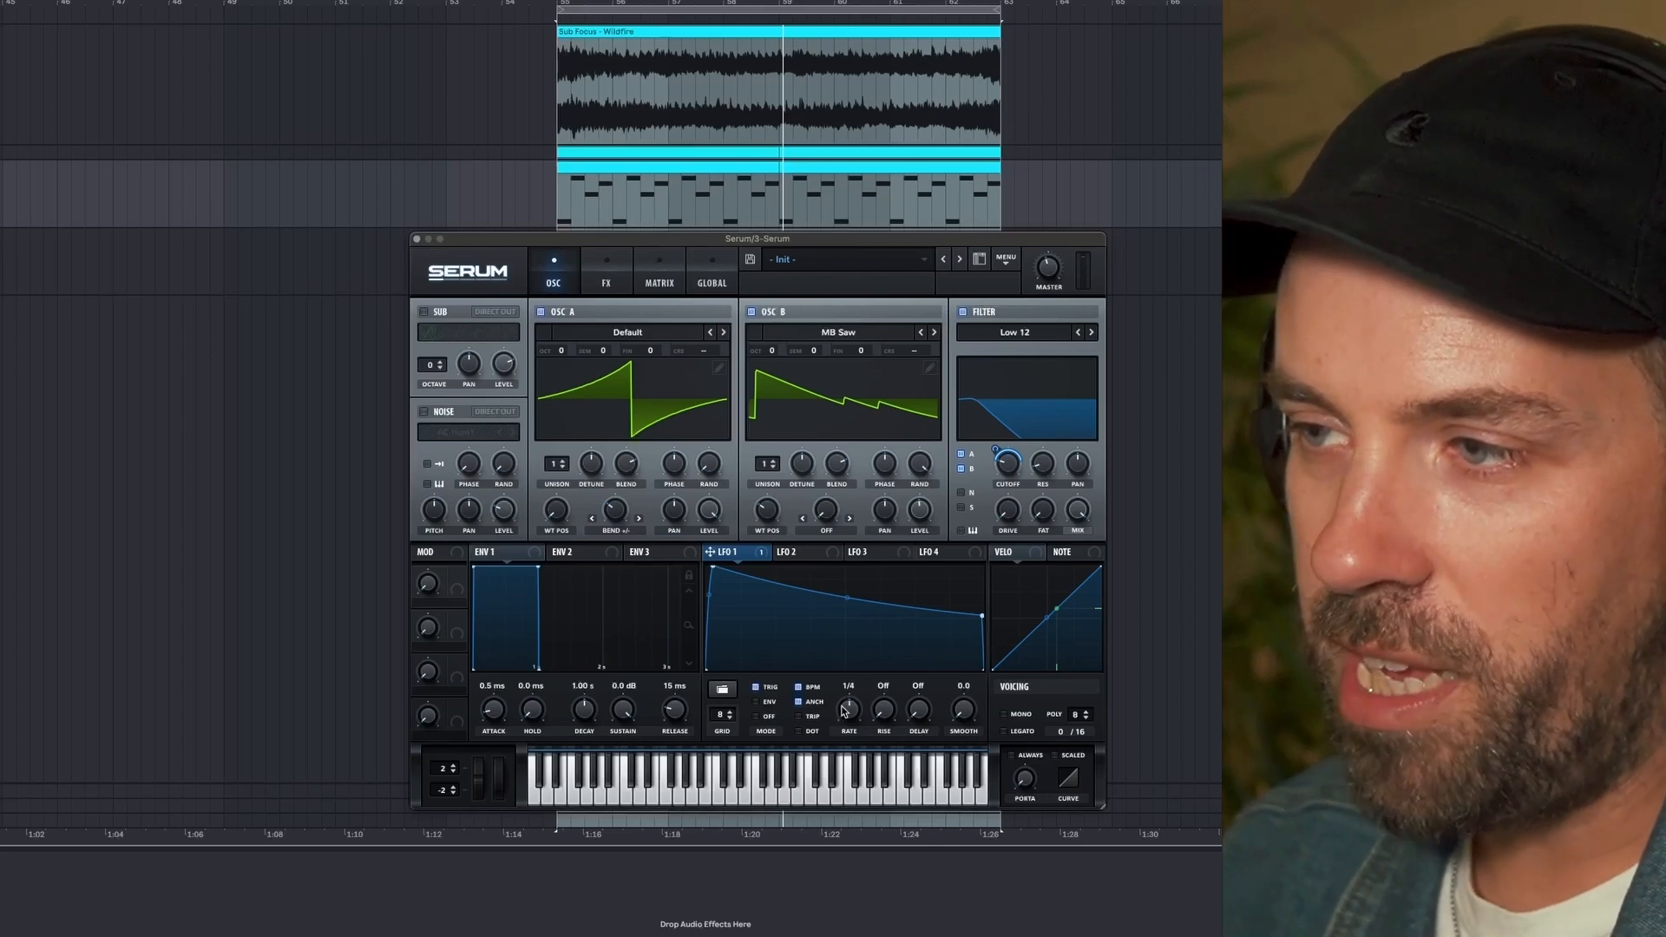
drag(846, 704, 847, 701)
key(space)
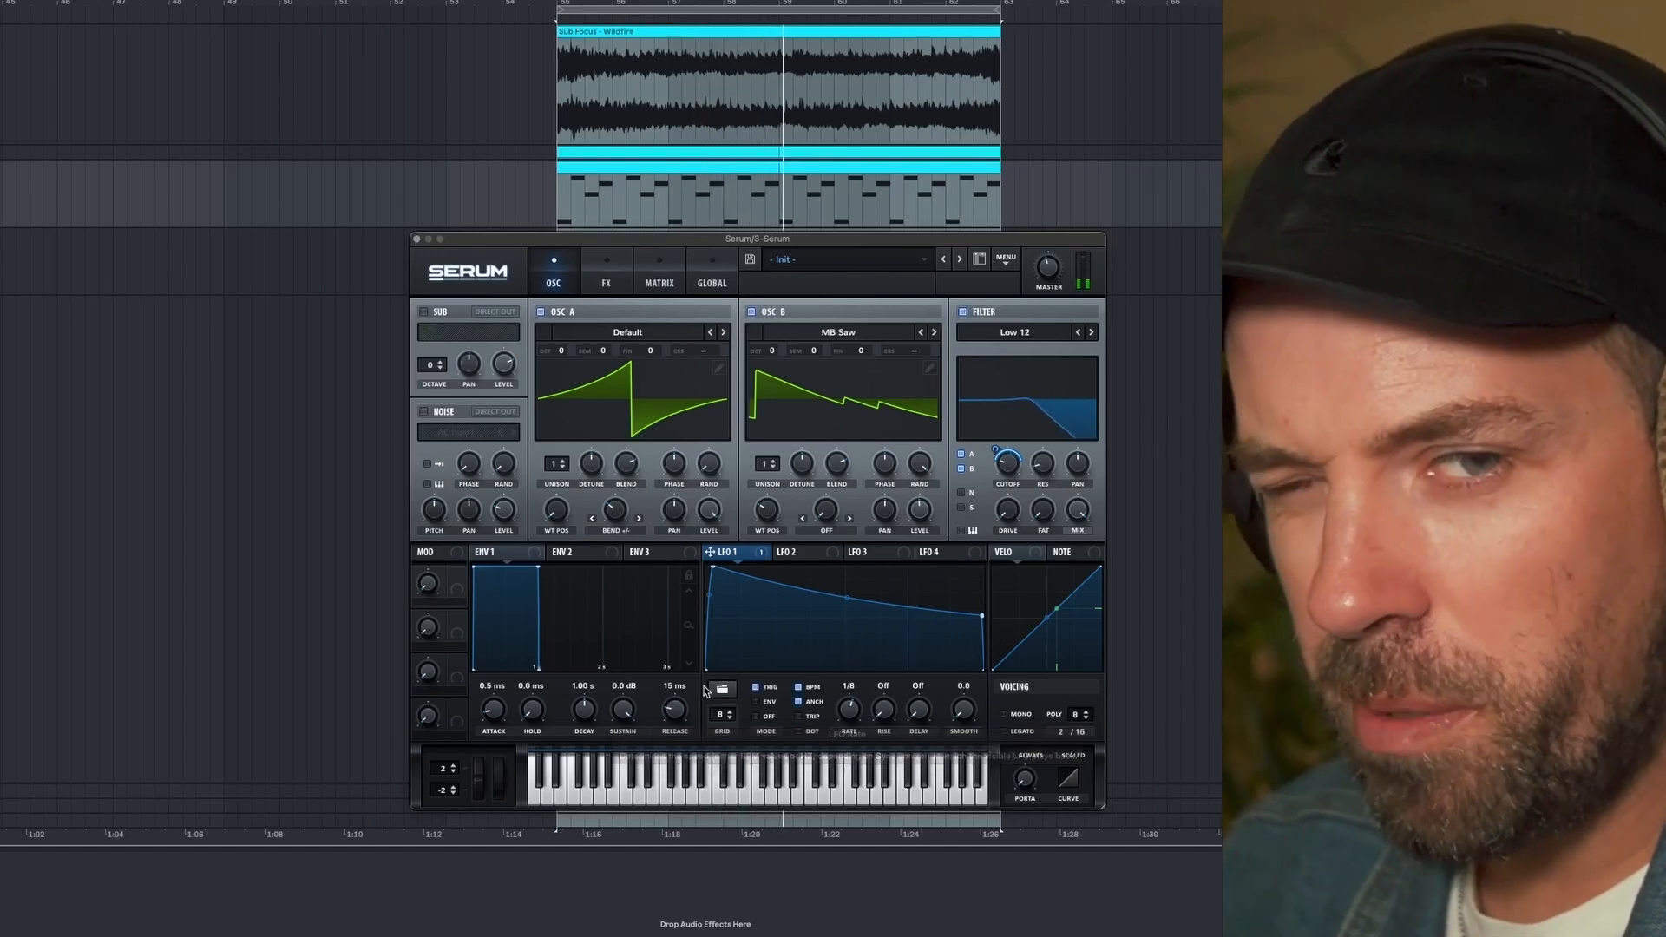
- Set the Env 1 release to 42 ms and its attack to 0.4 ms
mouse_move(540, 668)
mouse_down()
mouse_move(562, 687)
mouse_move(529, 686)
mouse_up()
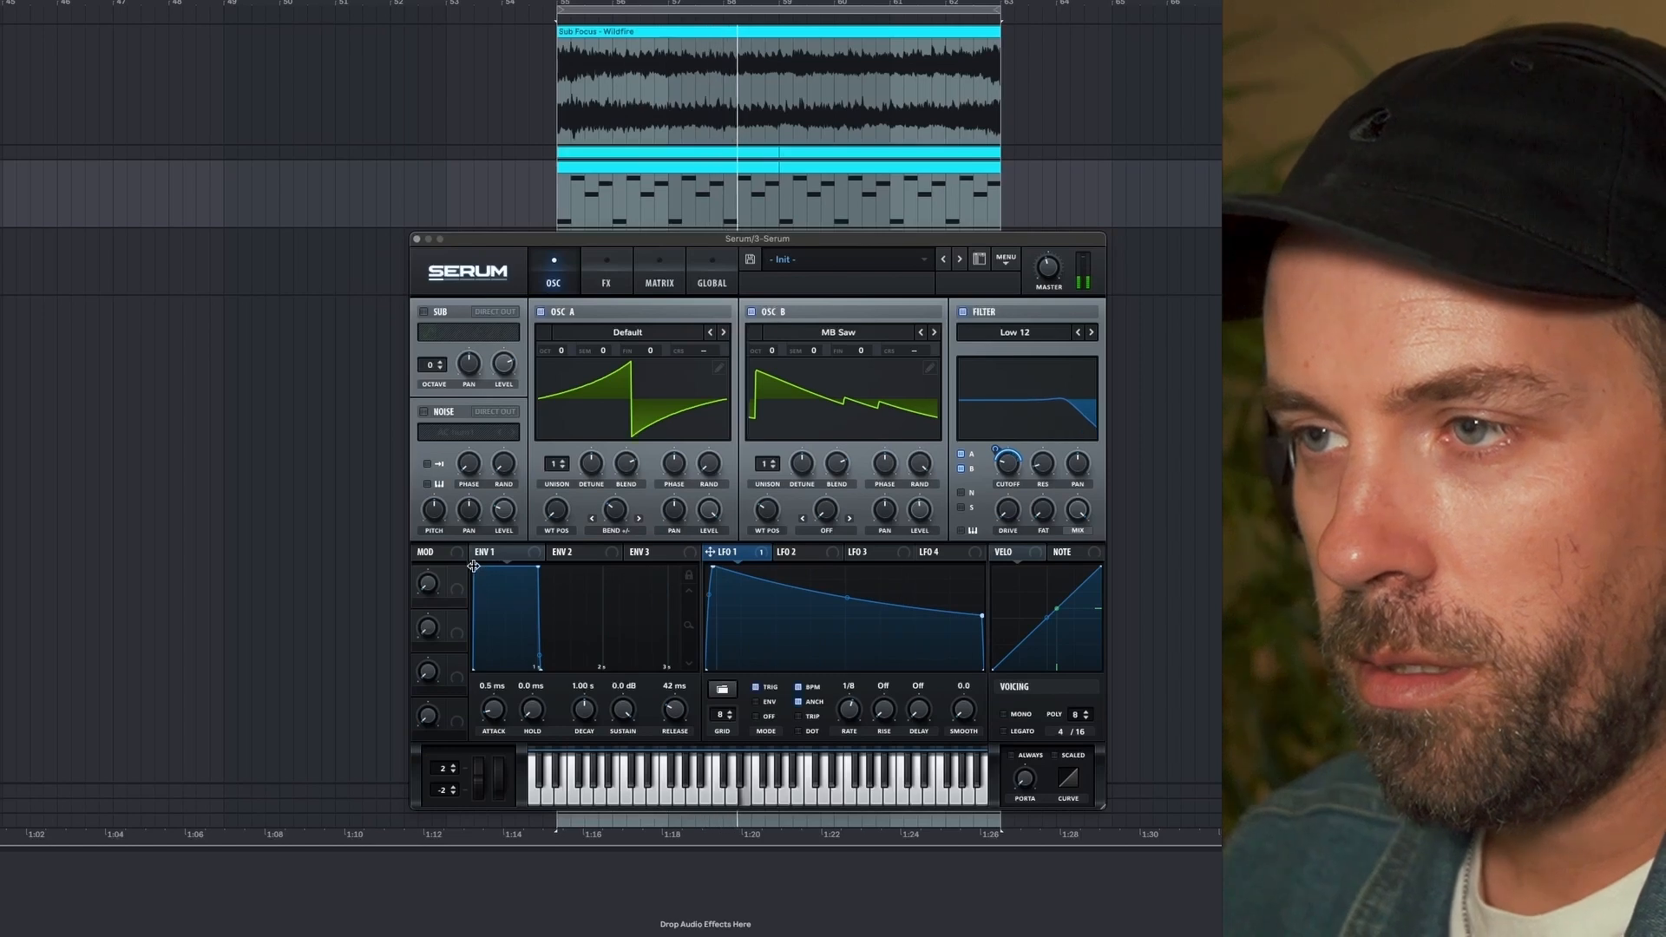
drag(493, 708, 491, 741)
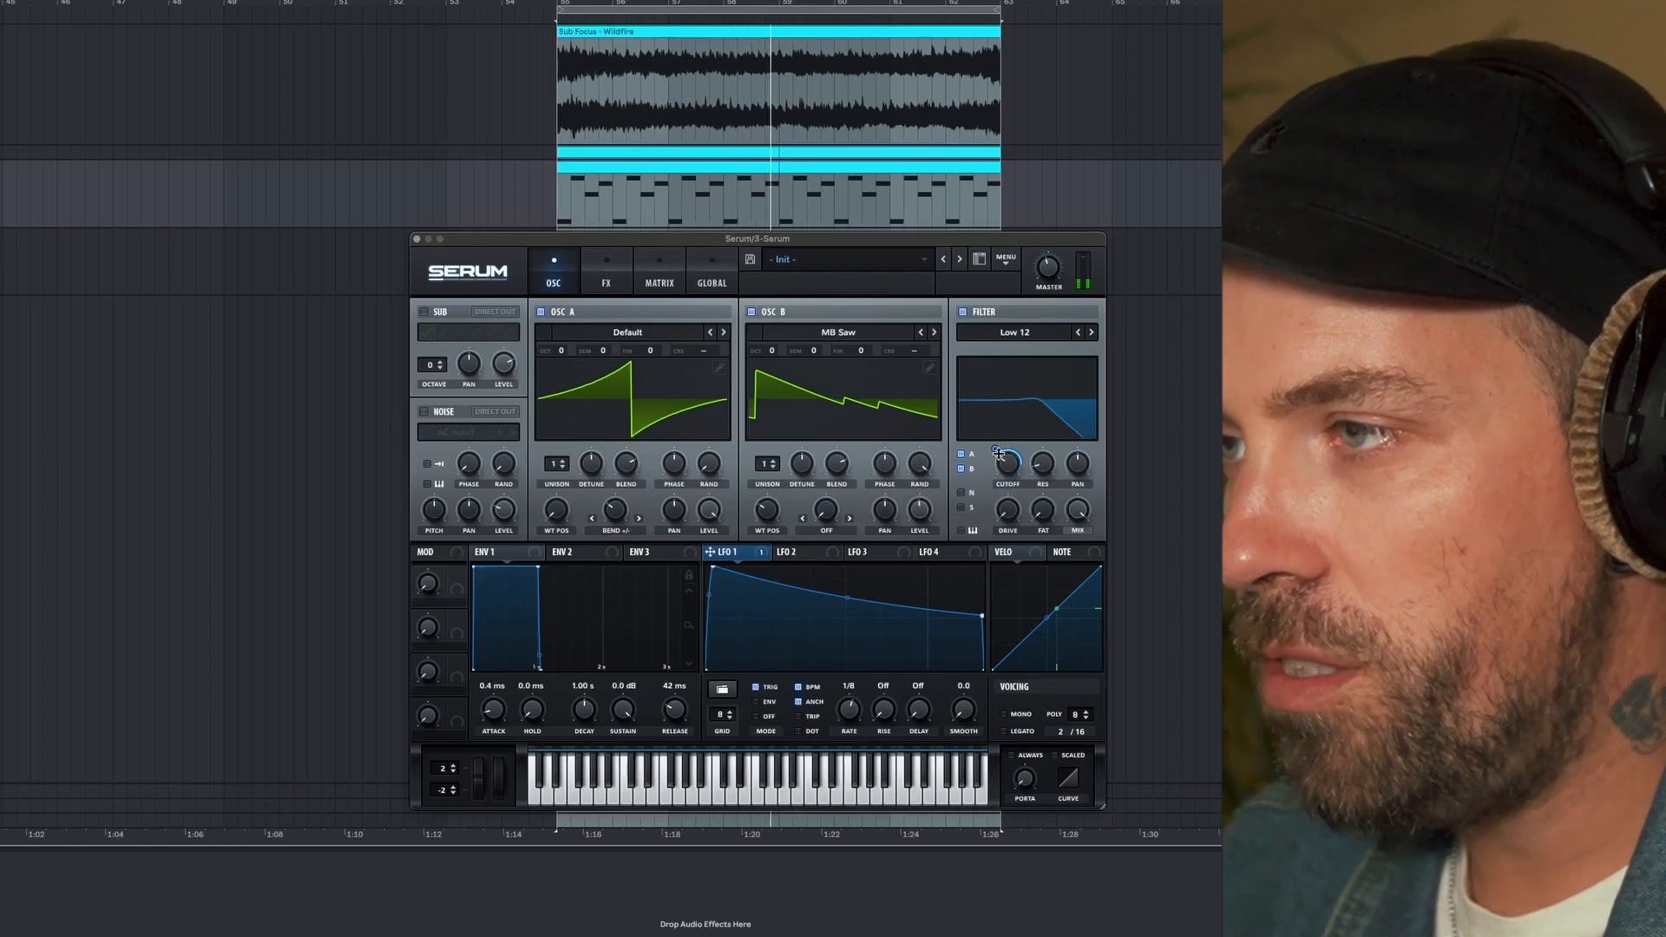
- Increase the filter drive and fine-tune LFO 1's modulation depth on the cutoff
mouse_move(996, 453)
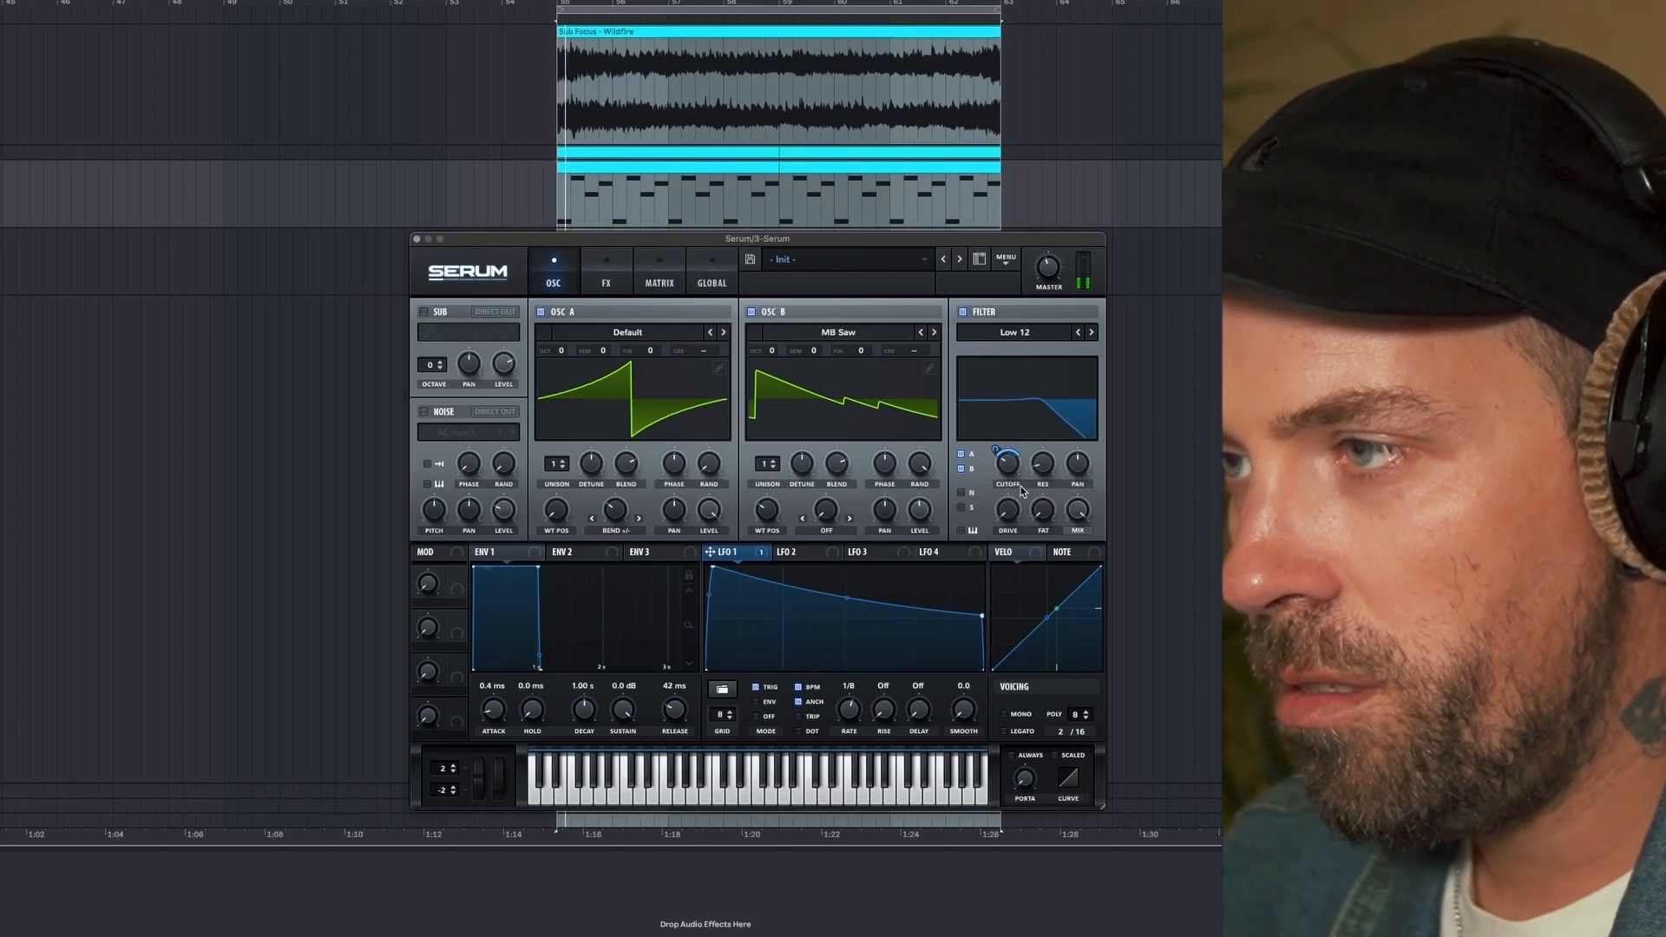
drag(1007, 512, 1033, 493)
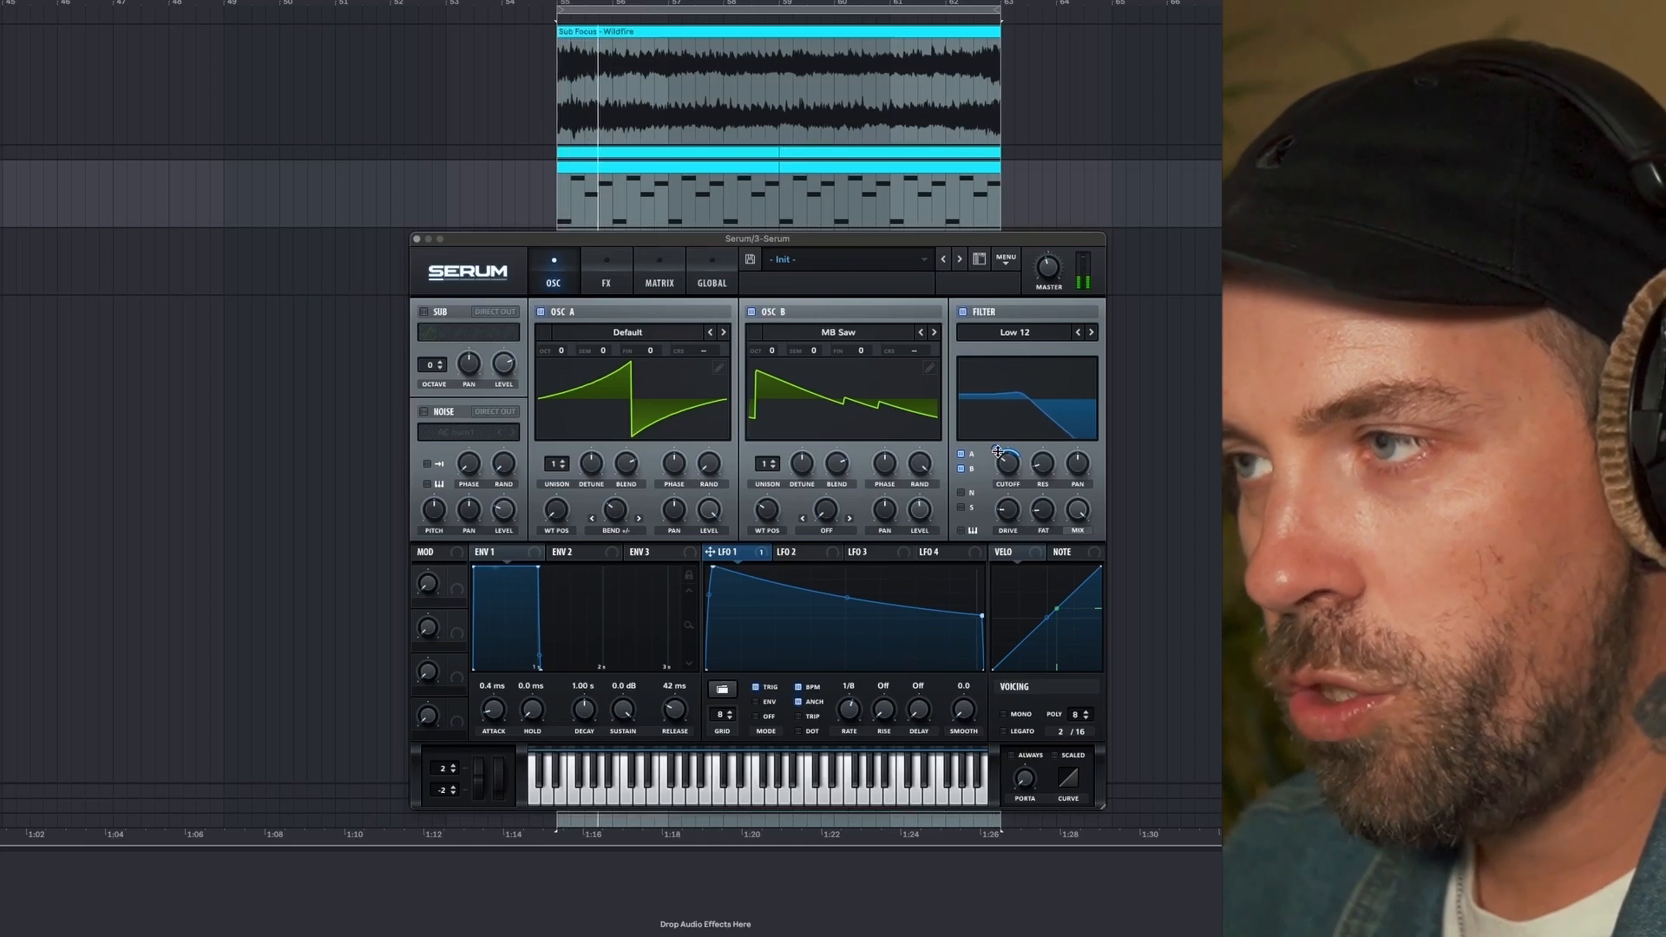
drag(997, 445, 994, 449)
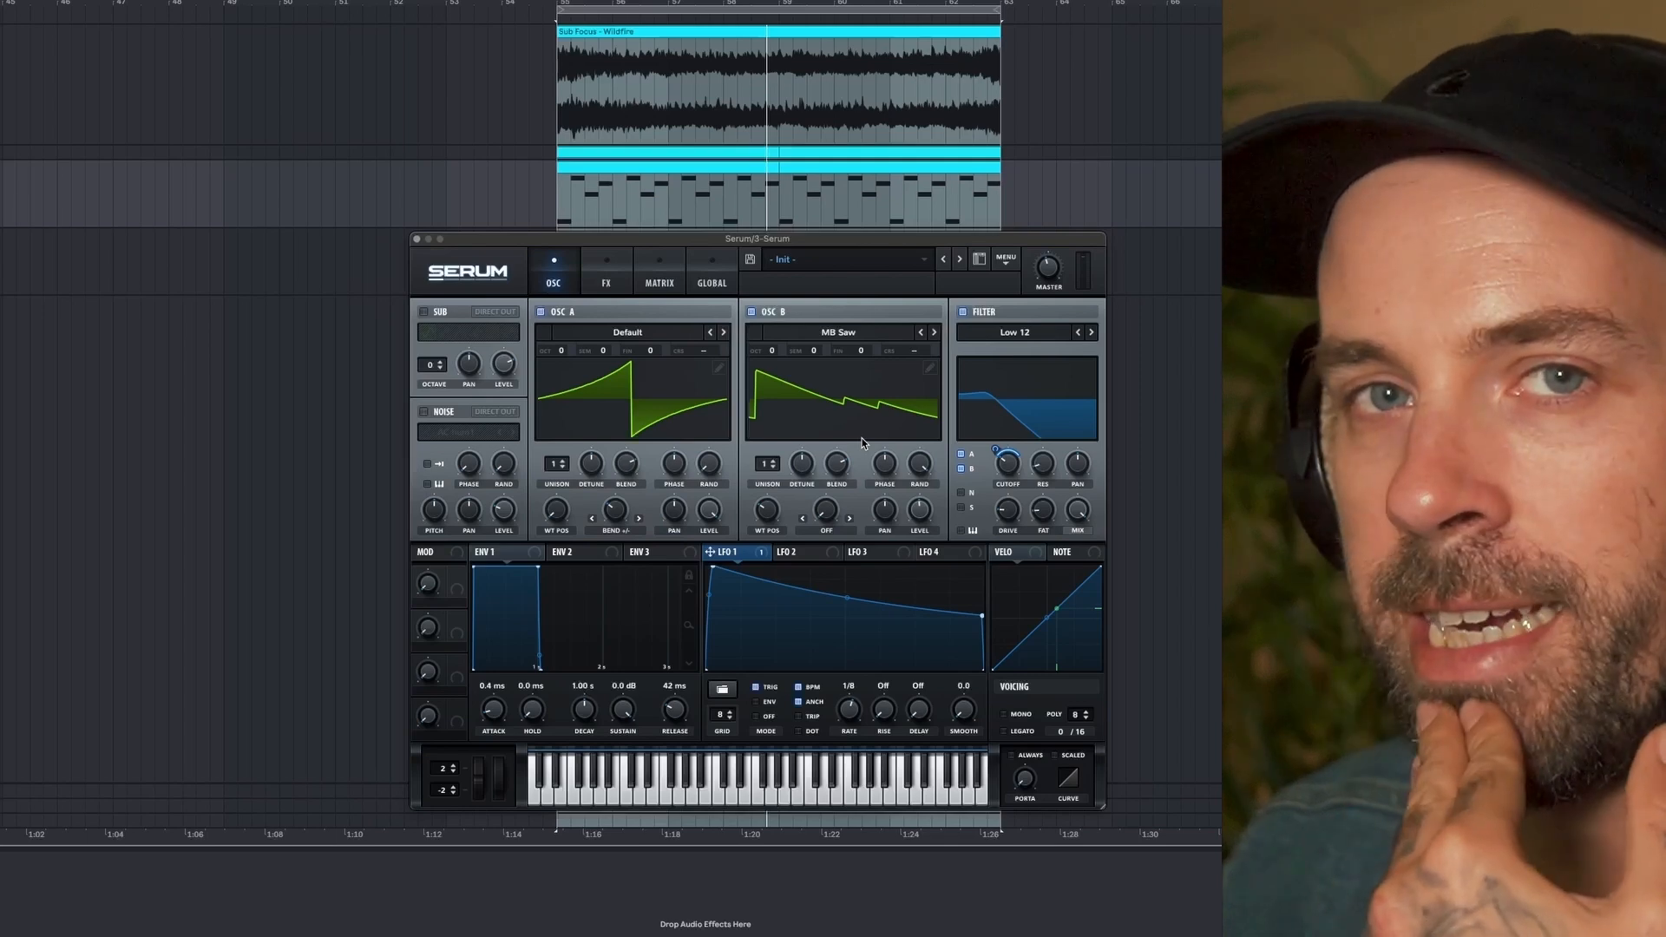
- Enable the Hyper/Dimension effect and reduce the Dimension size while the loop plays
click(605, 274)
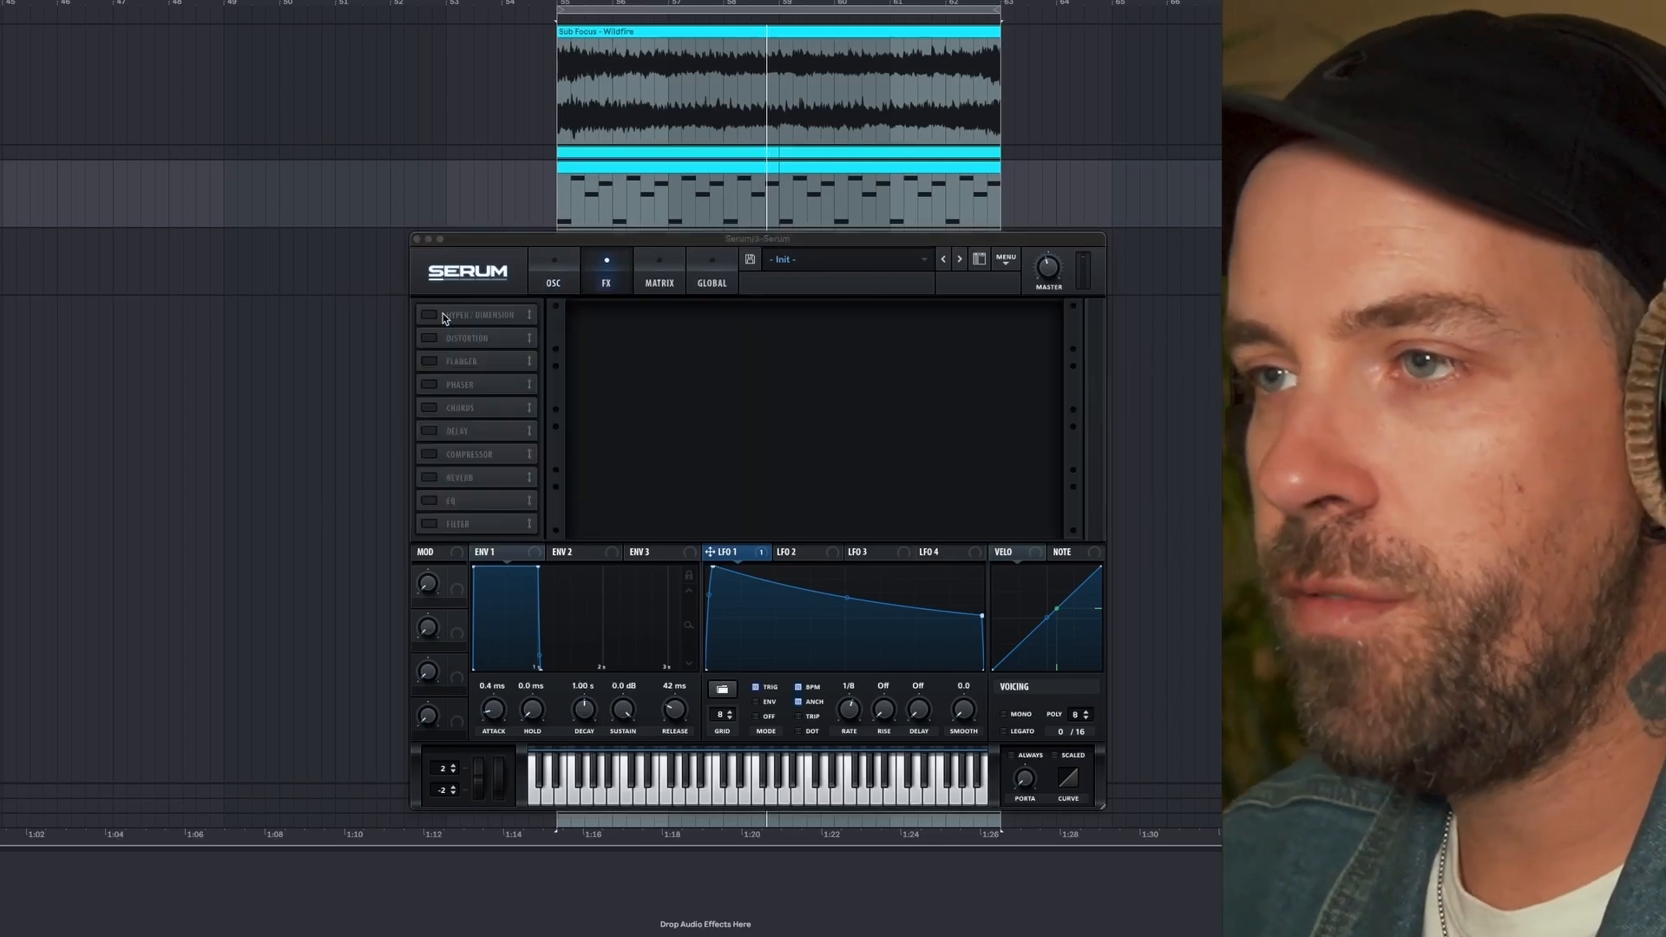
click(430, 316)
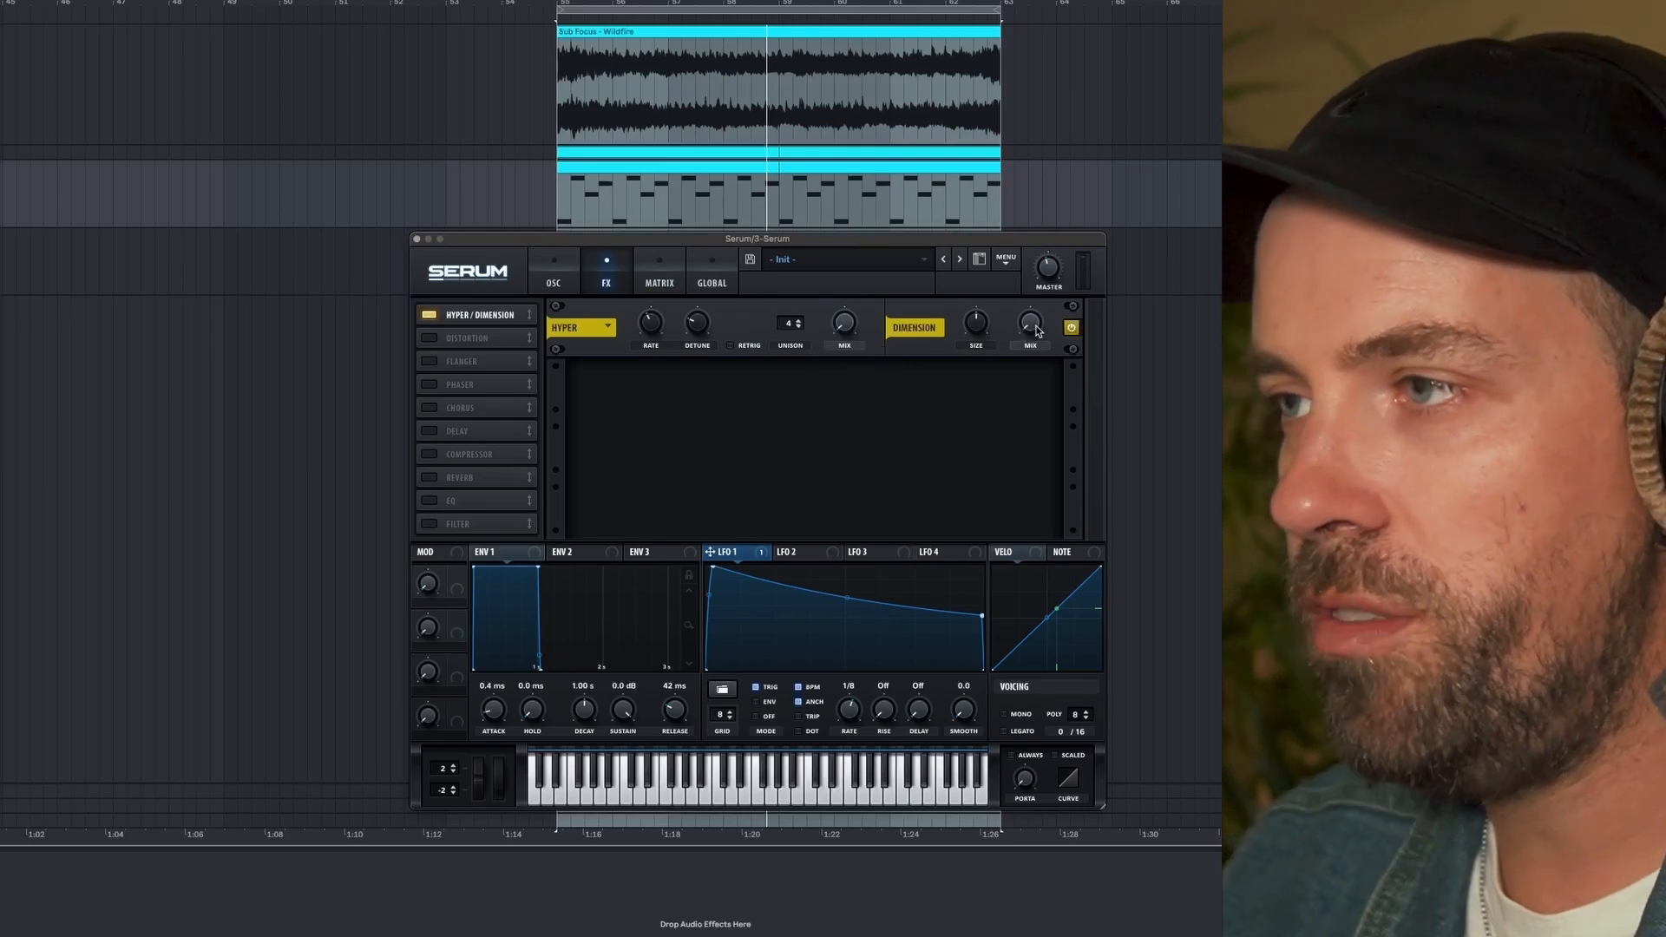
key(space)
drag(966, 331, 960, 389)
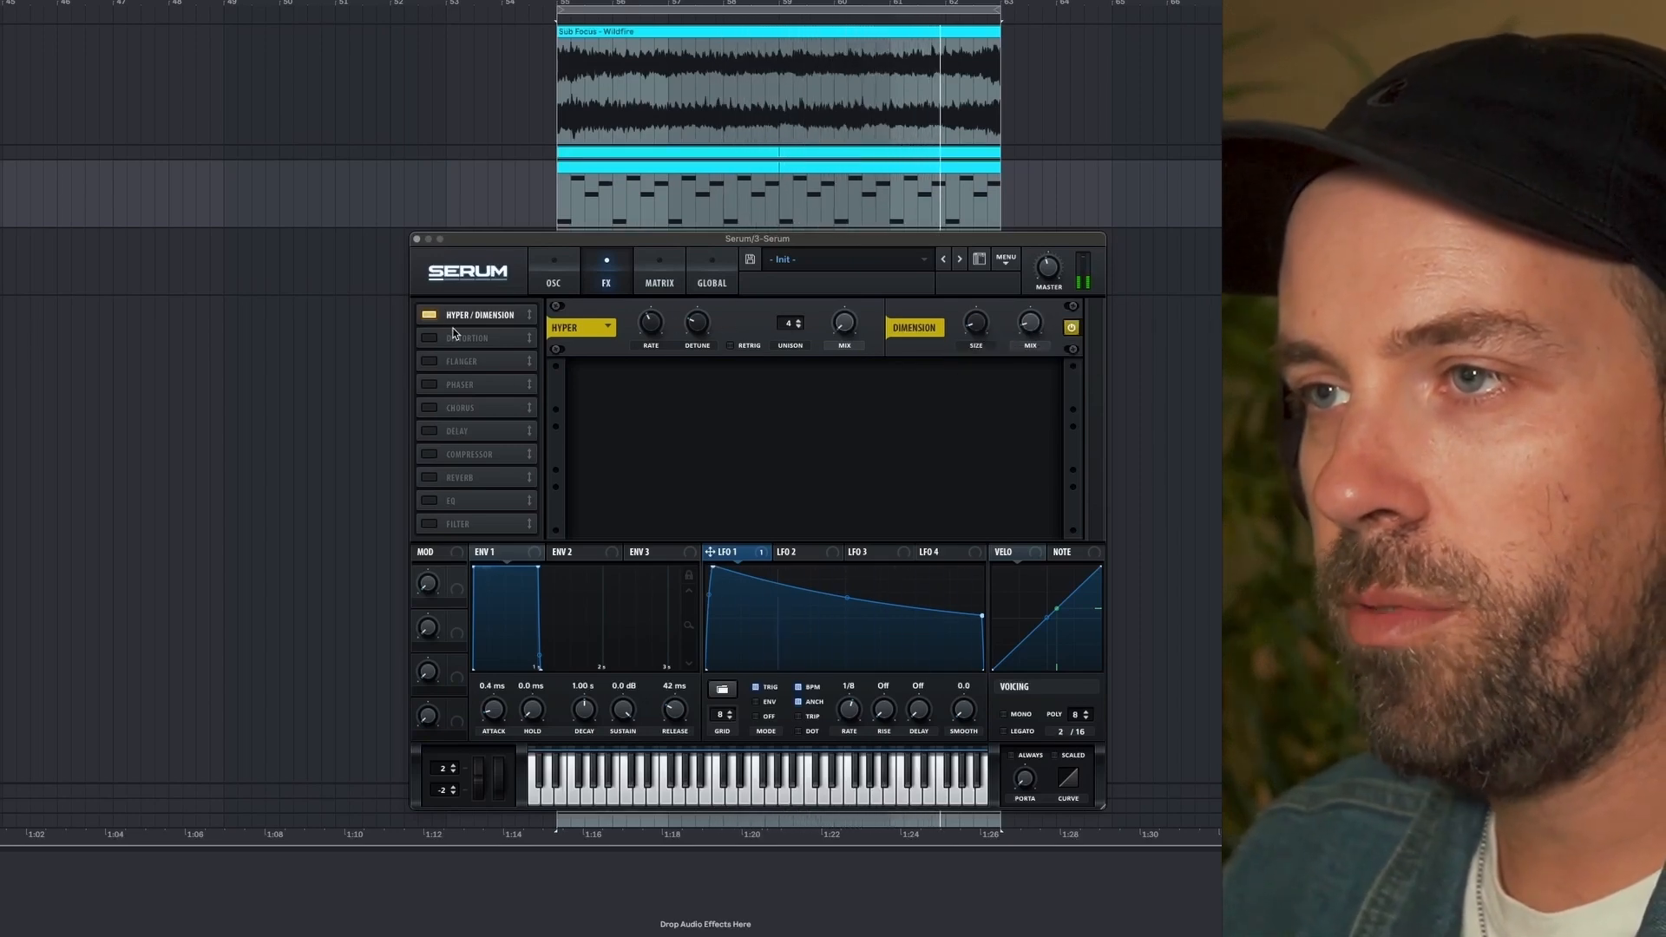
- Enable the Tube distortion effect and set its drive to 66%
click(427, 339)
drag(911, 397, 908, 300)
mouse_move(918, 380)
mouse_down()
mouse_move(918, 351)
mouse_move(920, 380)
mouse_up()
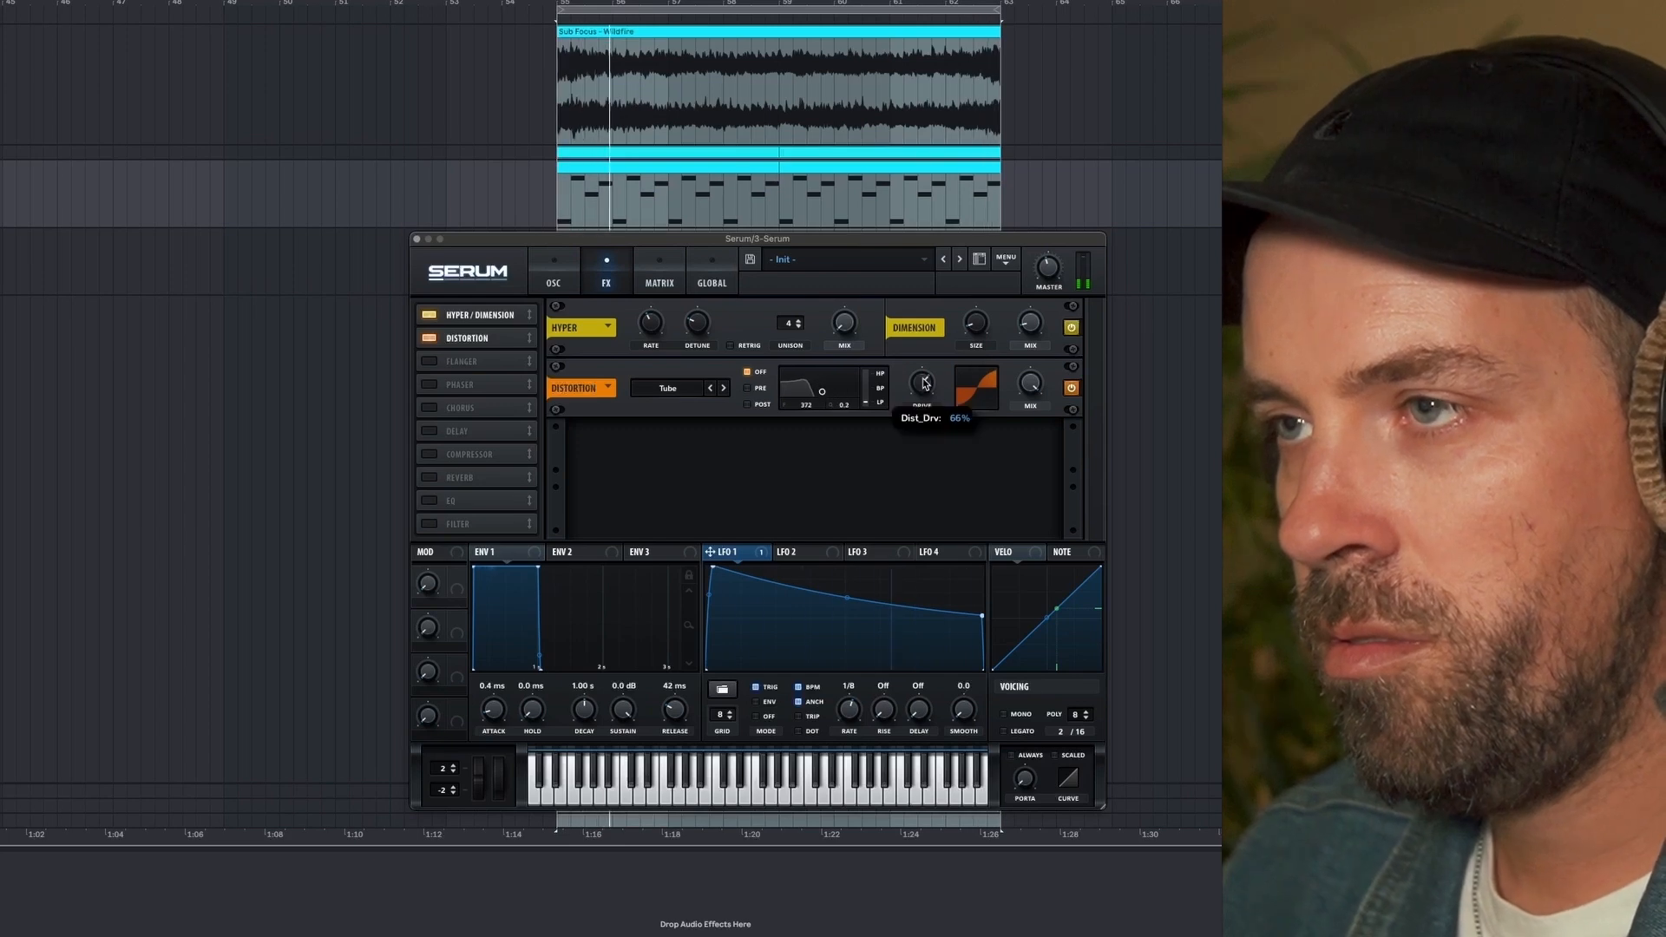
- Lower the oscillator-page filter's resonance and readjust the LFO 1 modulation depth on its cutoff
click(557, 279)
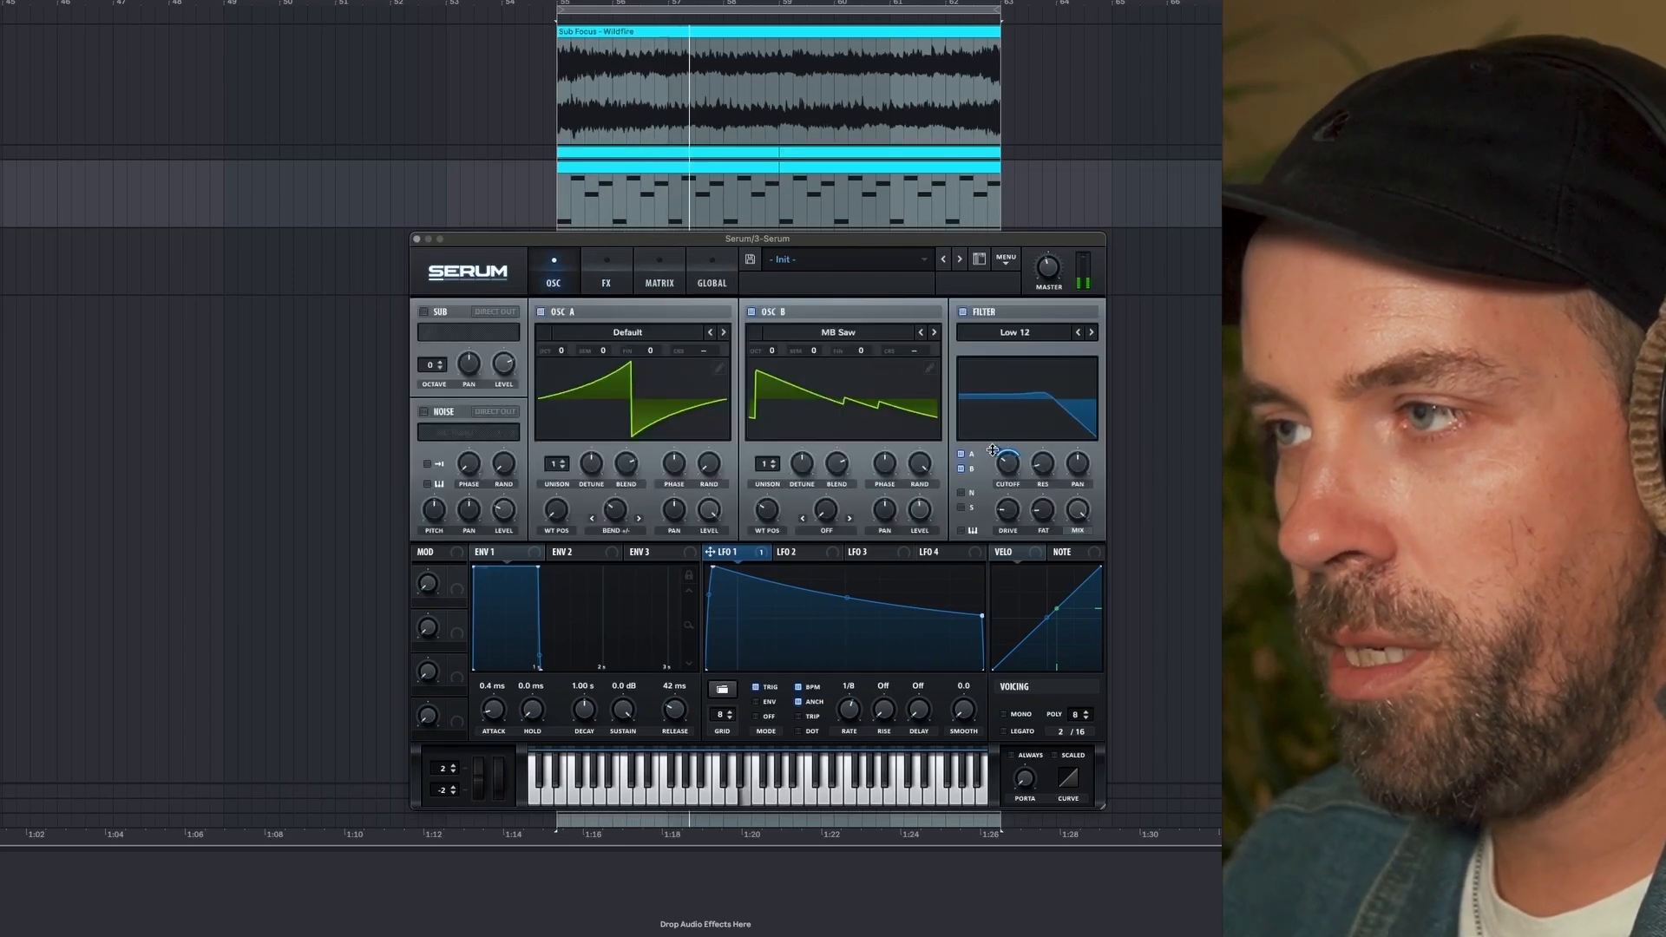
drag(1045, 465, 1052, 518)
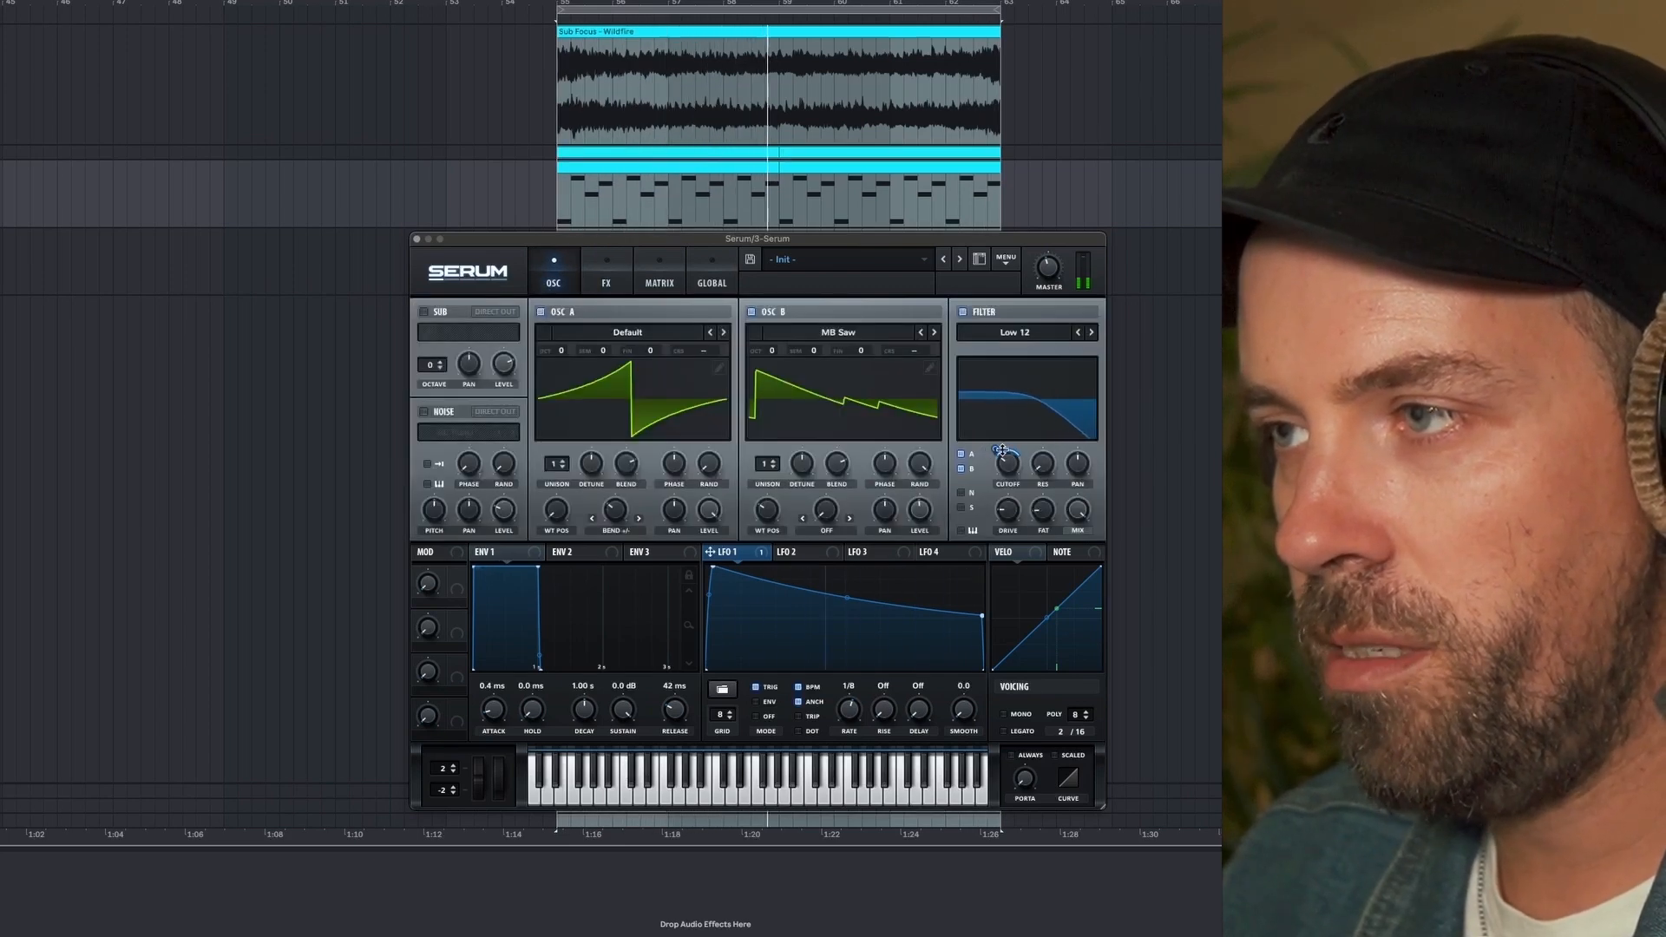
drag(1002, 450, 994, 447)
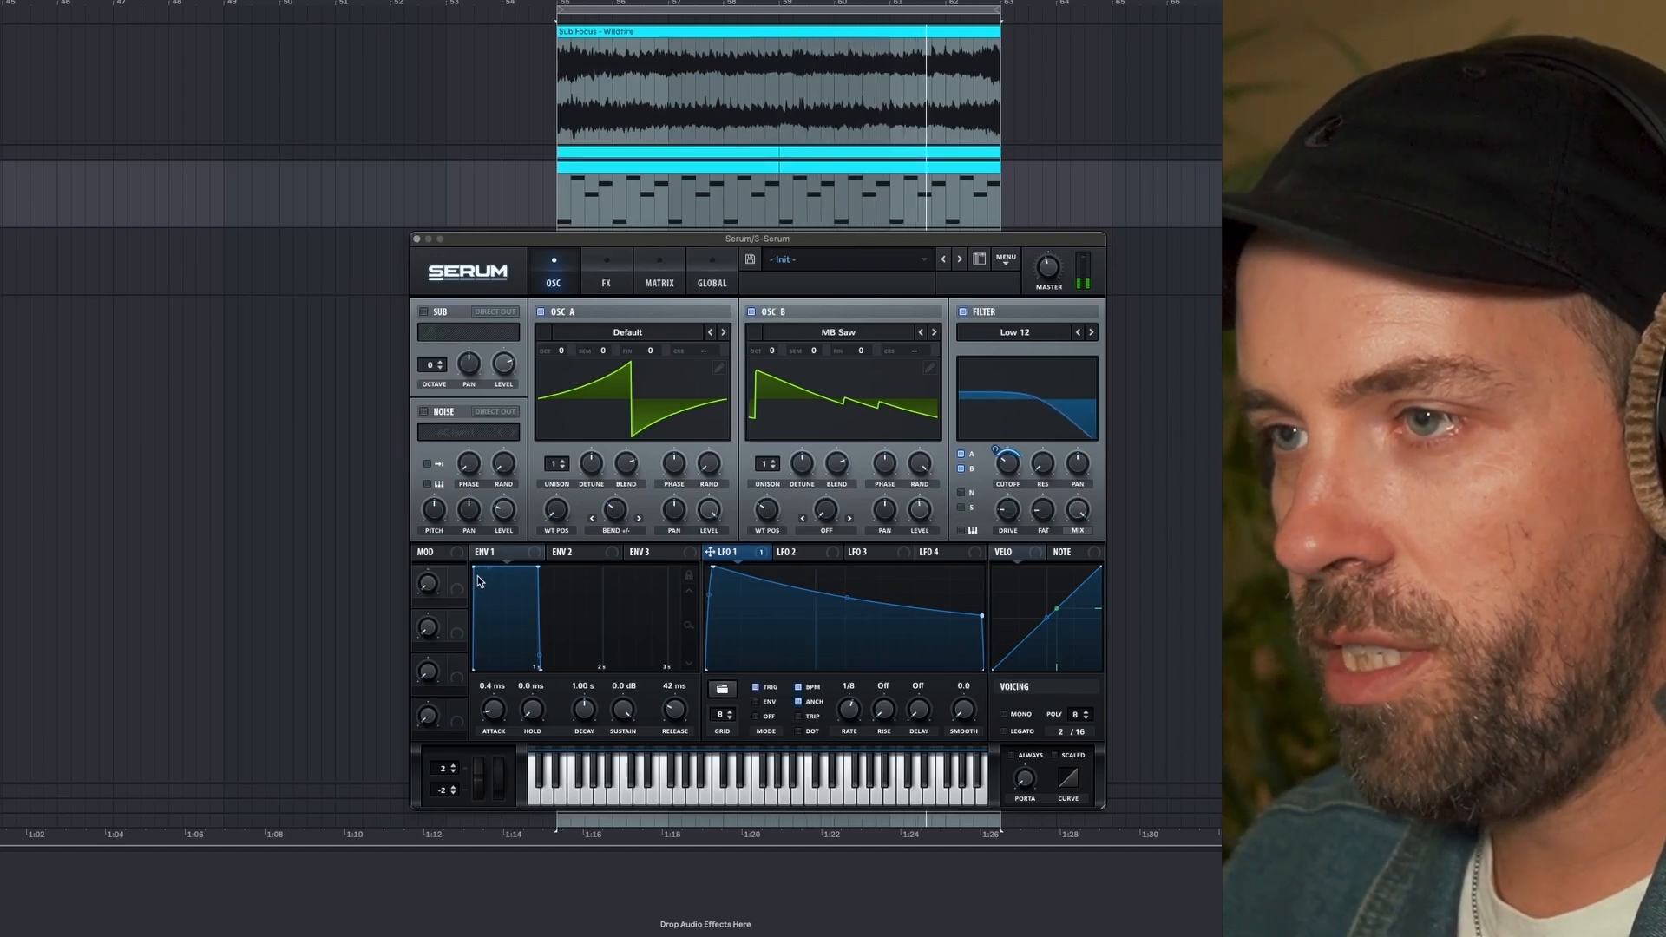
- Set the Env 1 attack to 11 ms and soften LFO 1 with a slightly slower rise and lower end point
drag(474, 566, 477, 566)
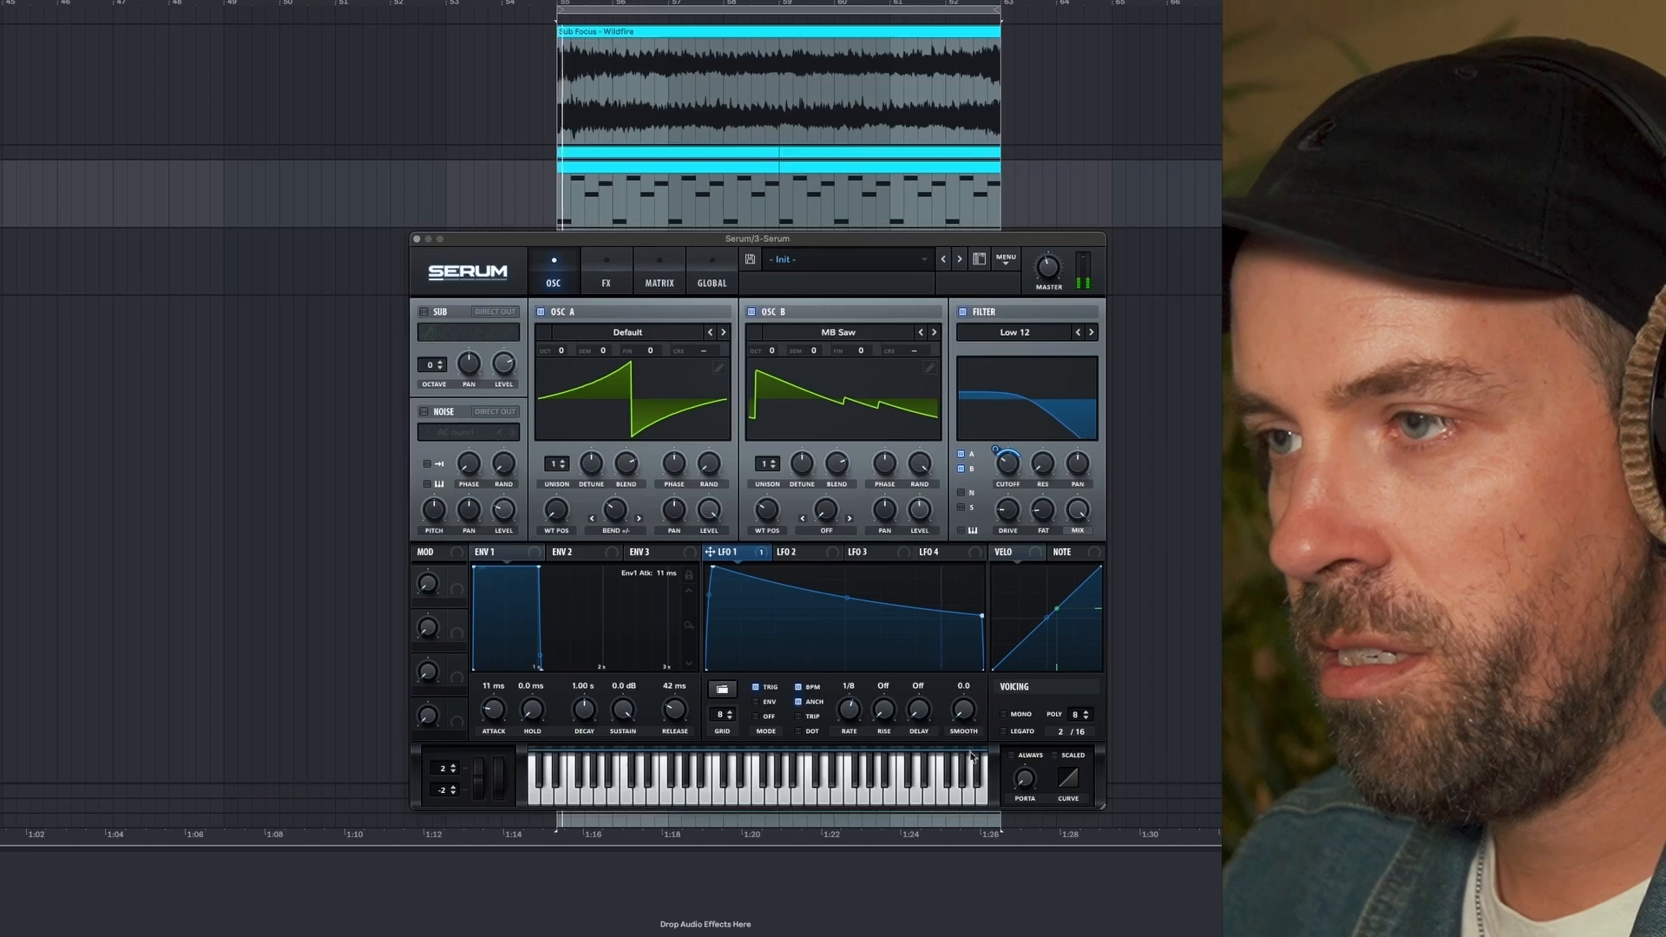
drag(711, 569, 720, 564)
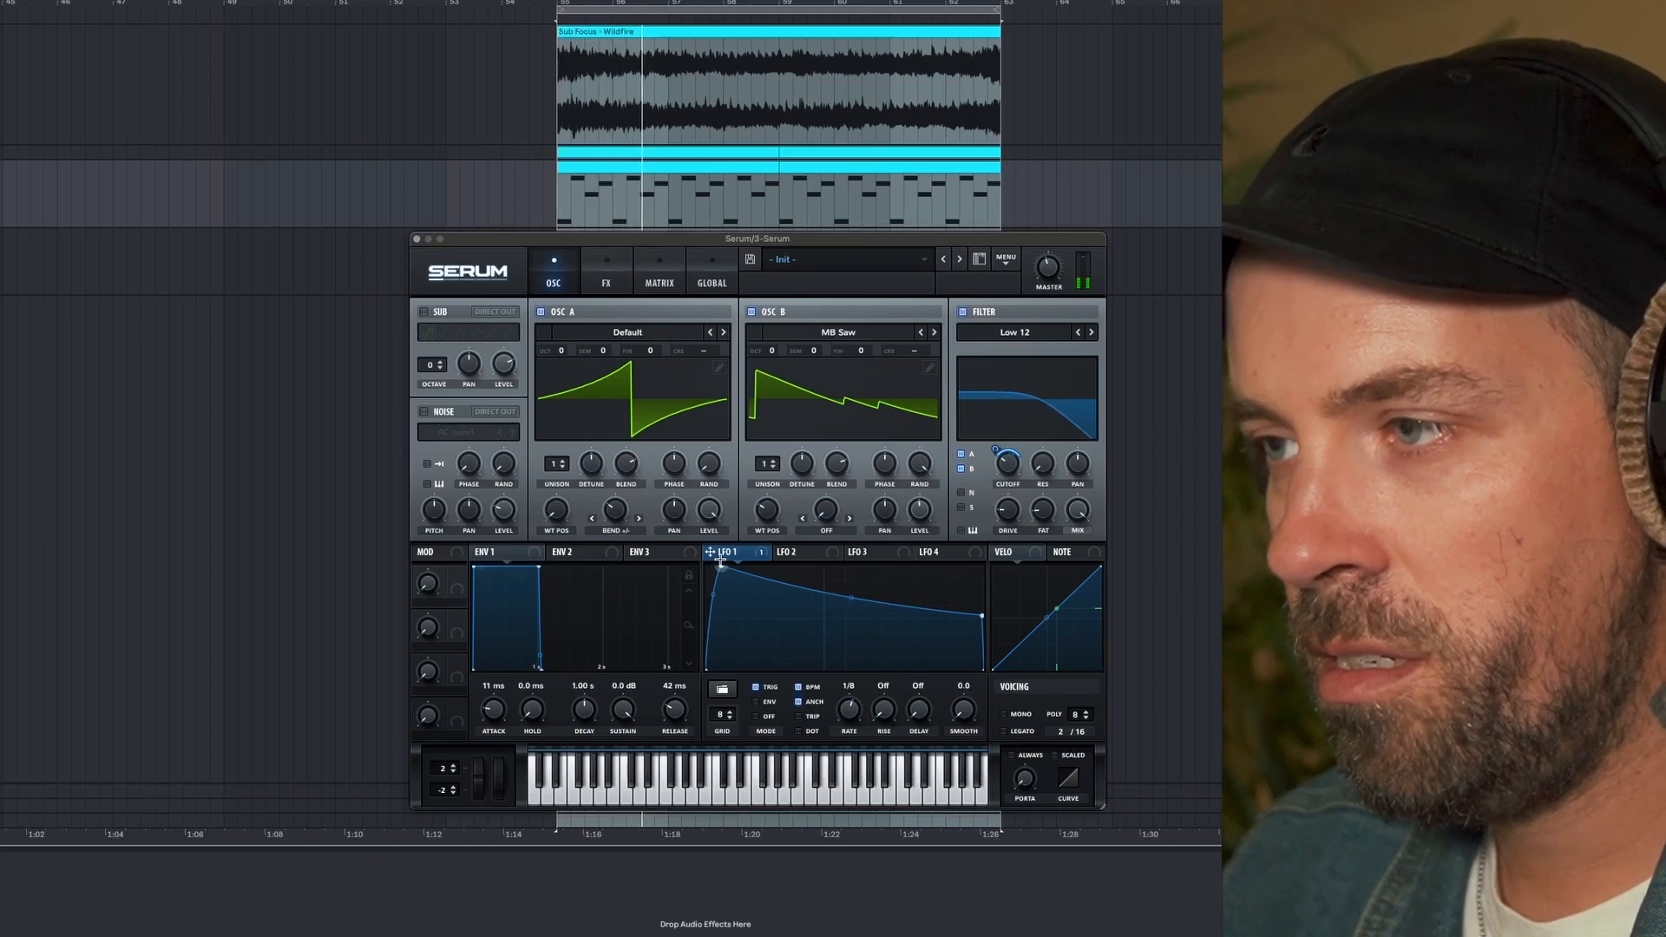
drag(981, 616, 982, 624)
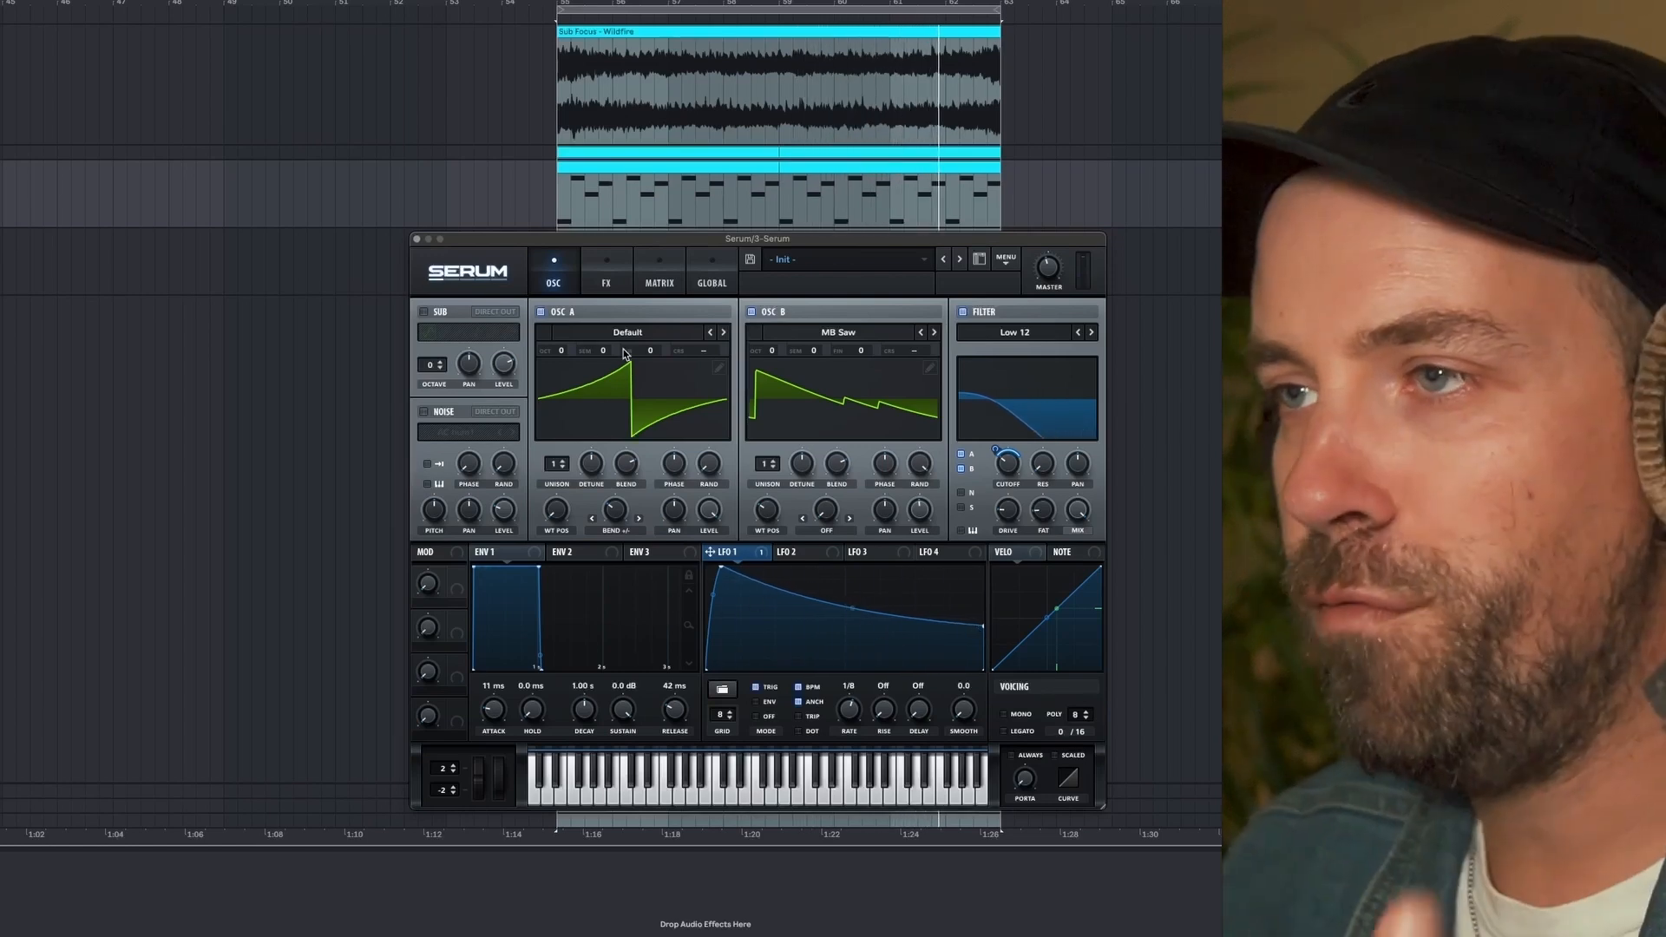
- Enable the chorus effect, switch its filter to HPF with a raised cutoff, and fine-tune the mix during playback
click(606, 276)
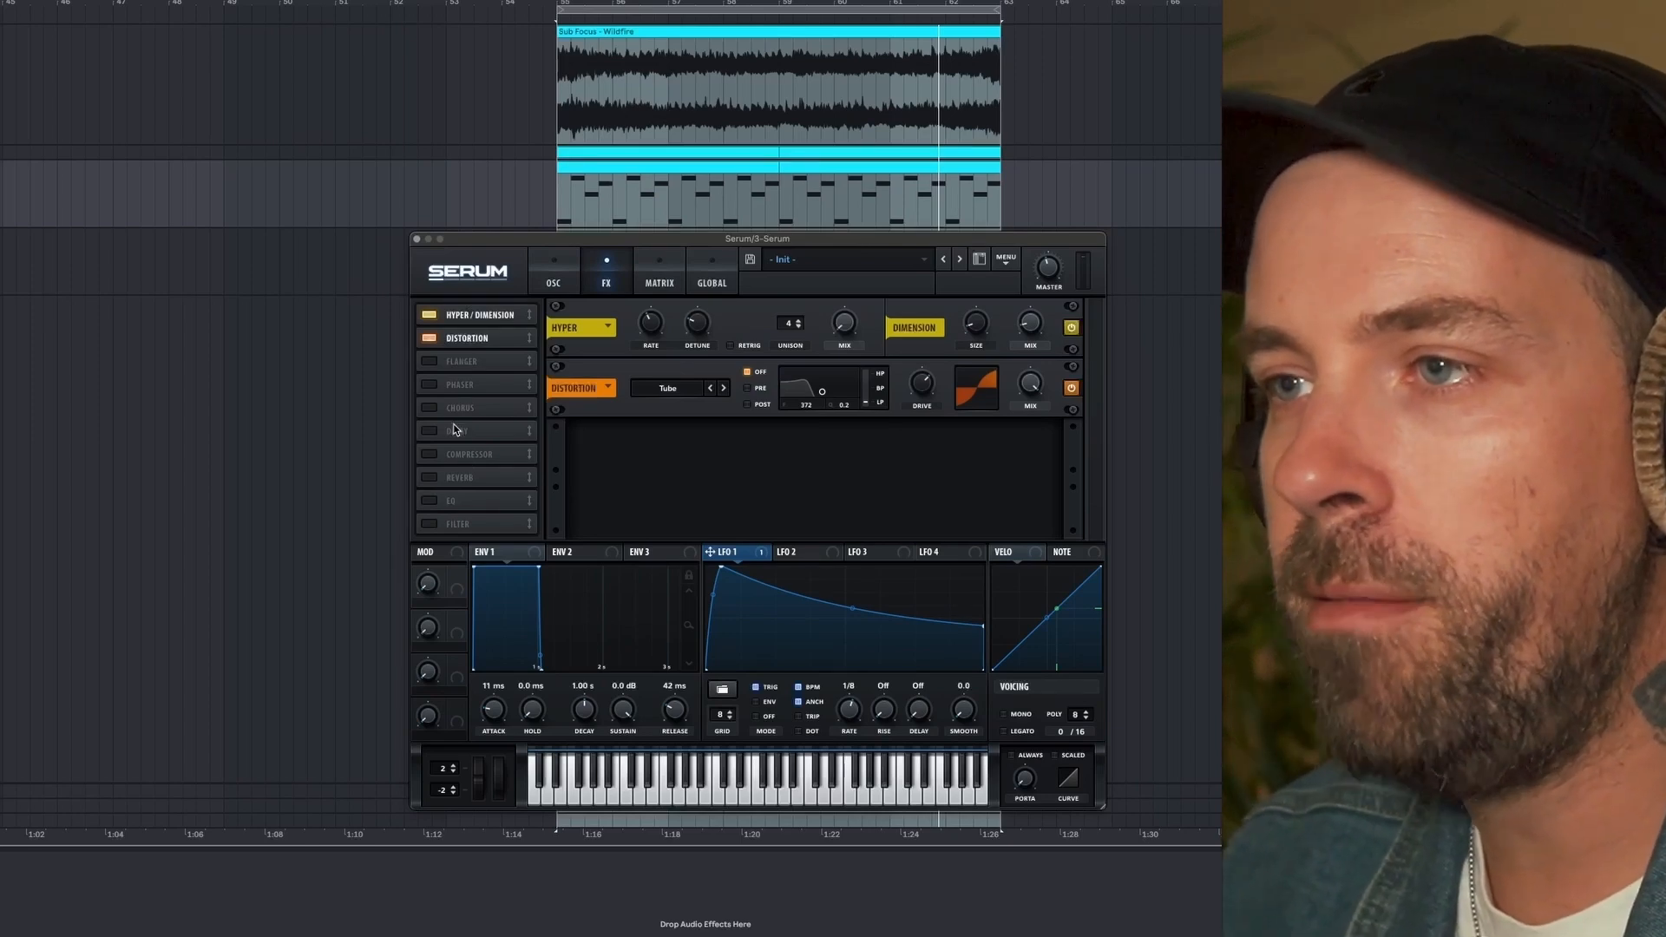
key(space)
click(434, 408)
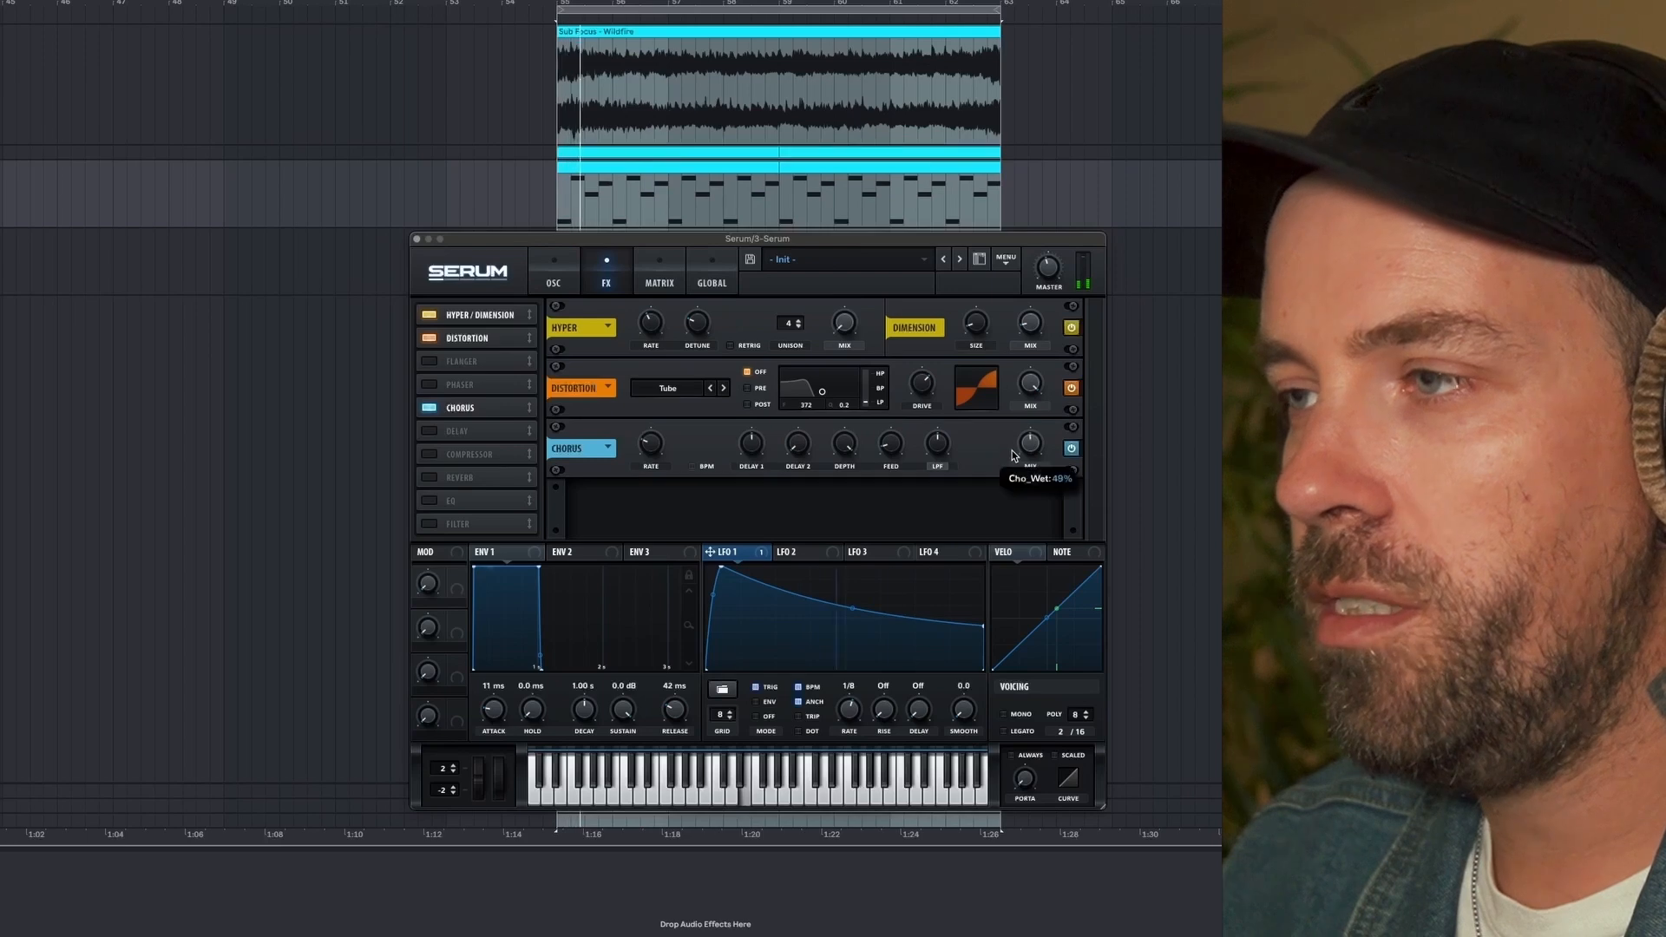
mouse_move(930, 446)
mouse_down()
mouse_move(890, 434)
mouse_move(939, 438)
mouse_move(939, 414)
mouse_up()
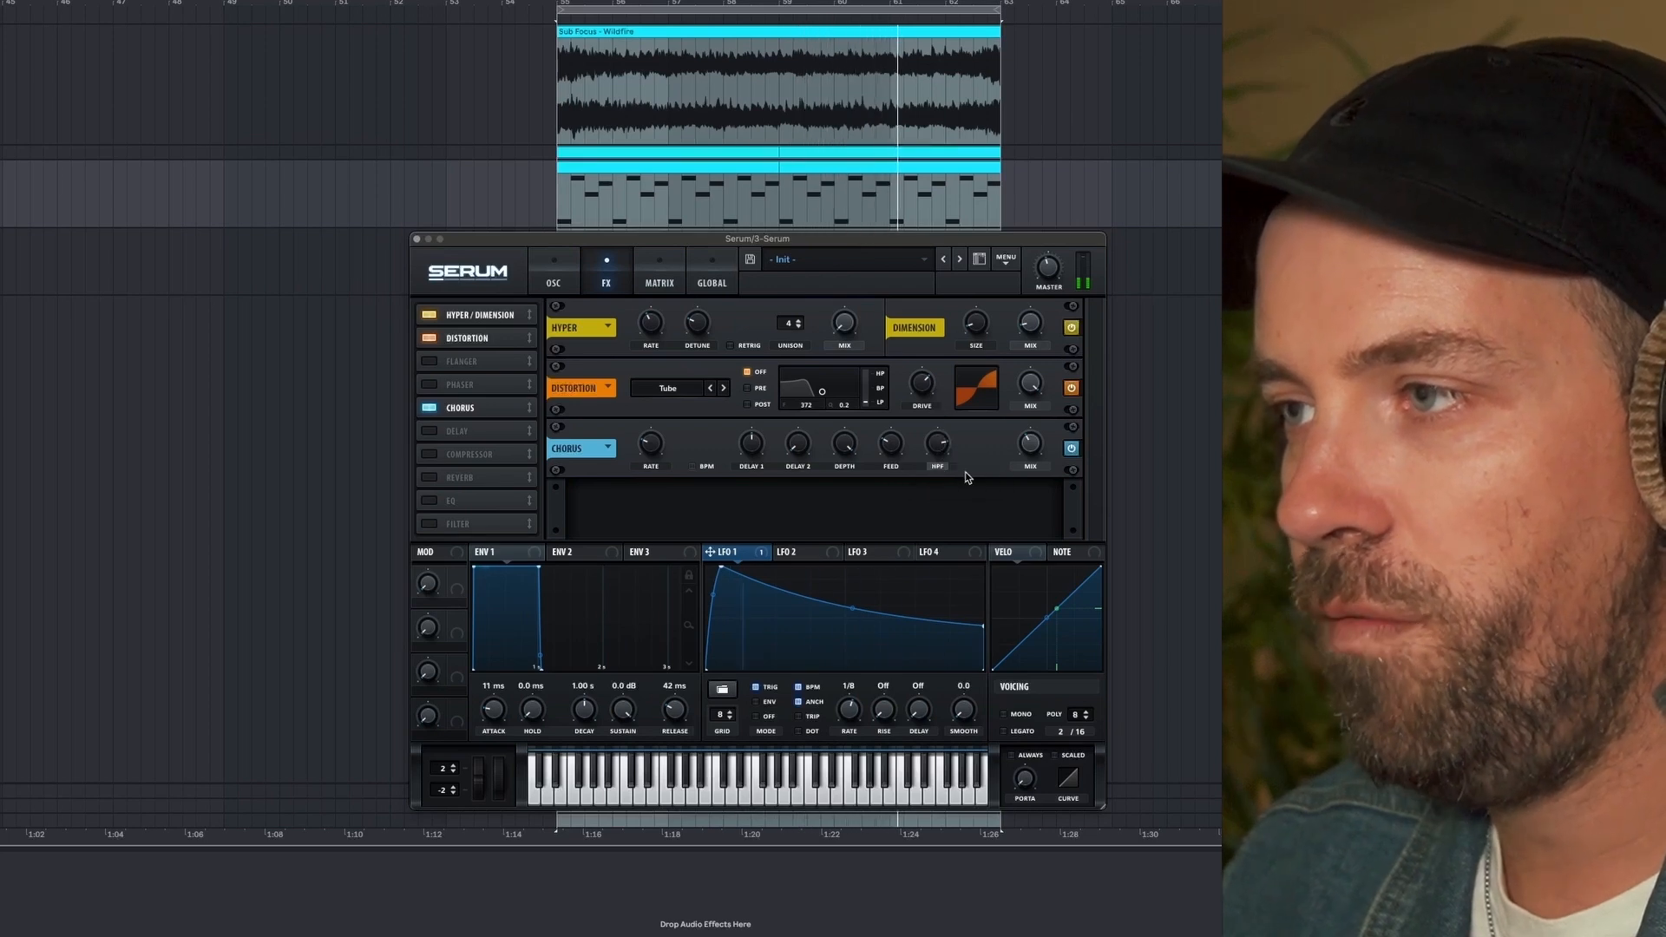
mouse_move(1030, 448)
drag(1030, 442, 1029, 445)
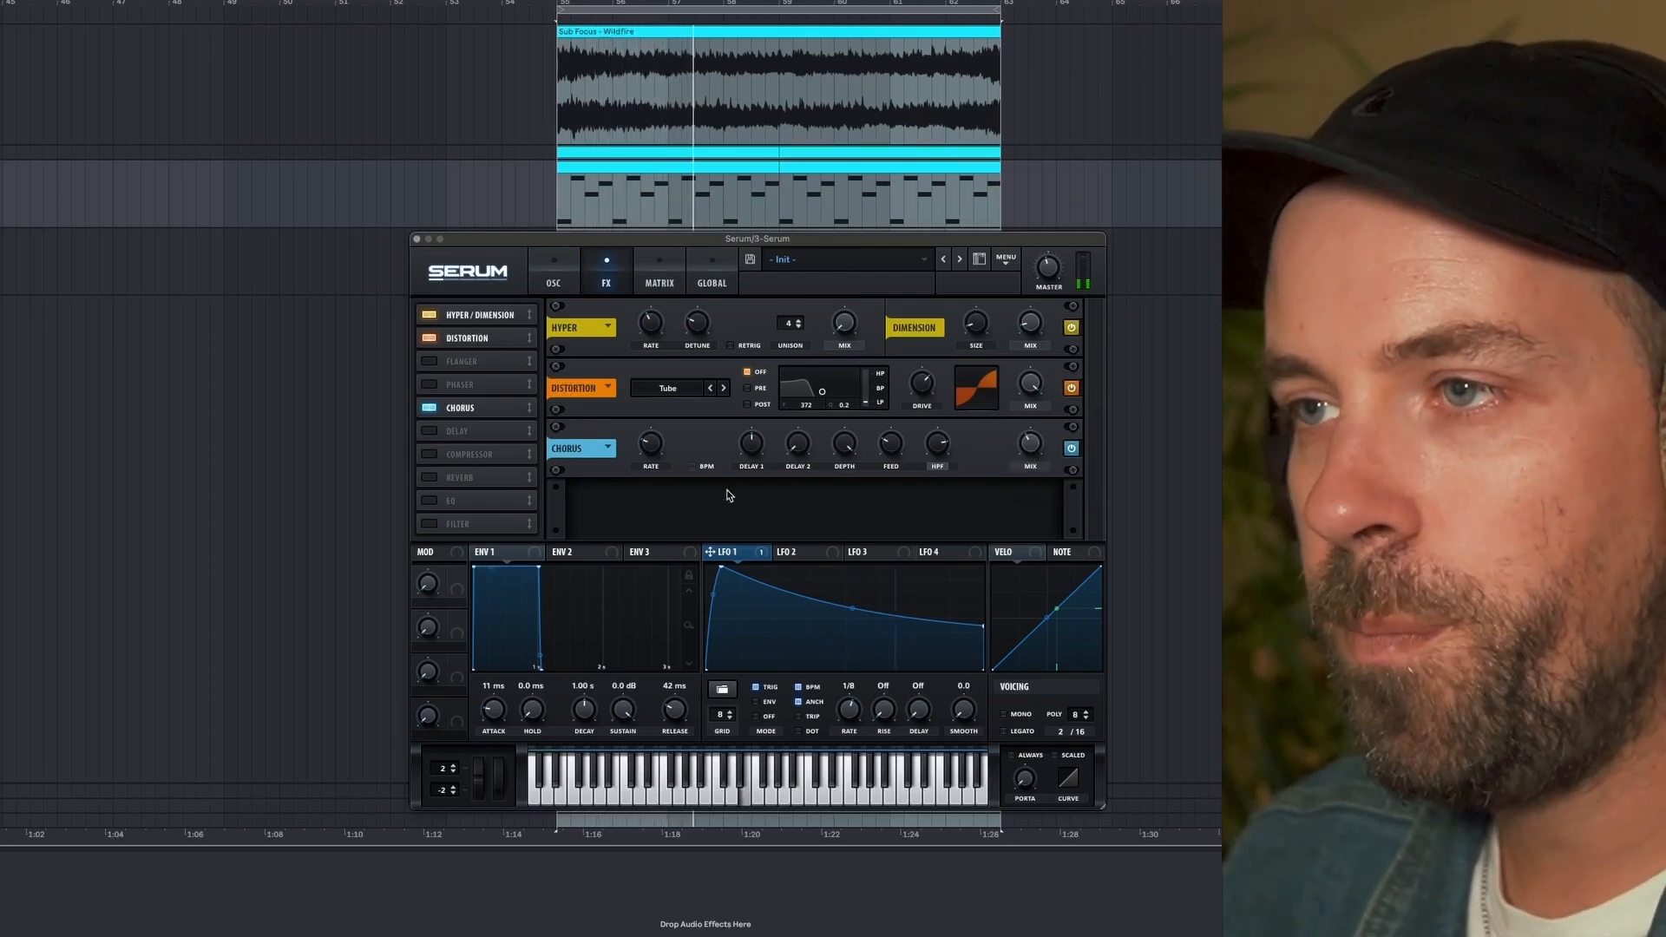
- Move the chorus directly after the distortion, and enable the delay directly after the chorus
drag(468, 408, 469, 365)
click(428, 431)
drag(469, 430, 469, 384)
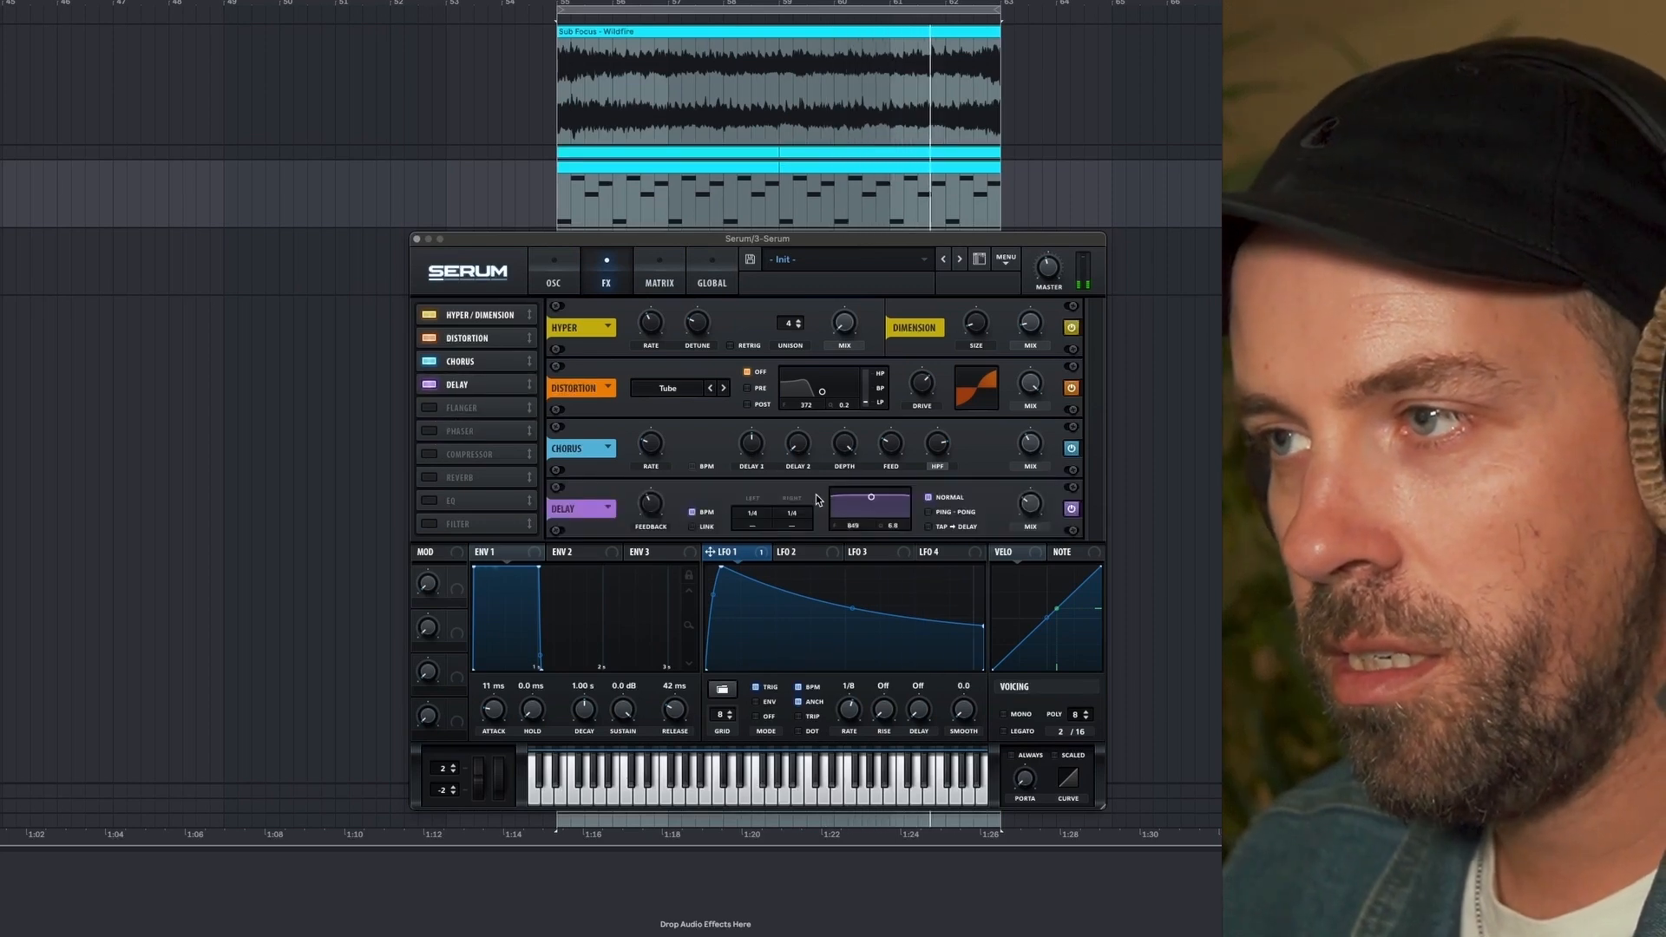
- Shift the delay's filter to a frequency of 1998, lower the delay mix to 29%, and adjust the master volume
drag(872, 499, 877, 503)
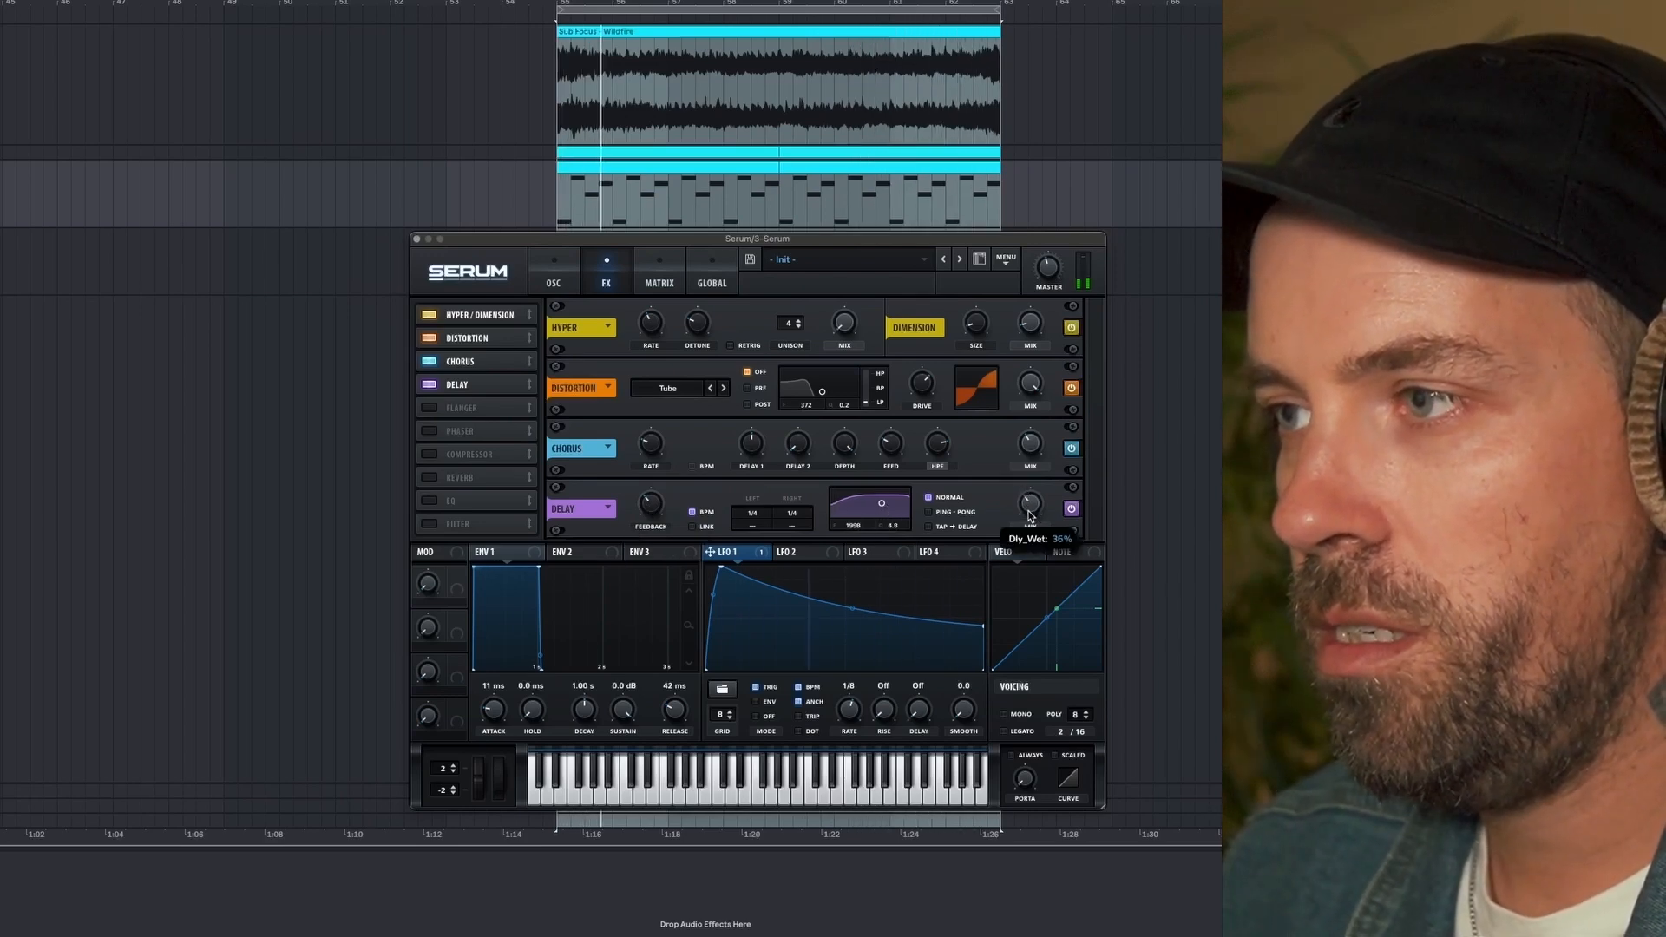
scroll(1030, 503, down, 2)
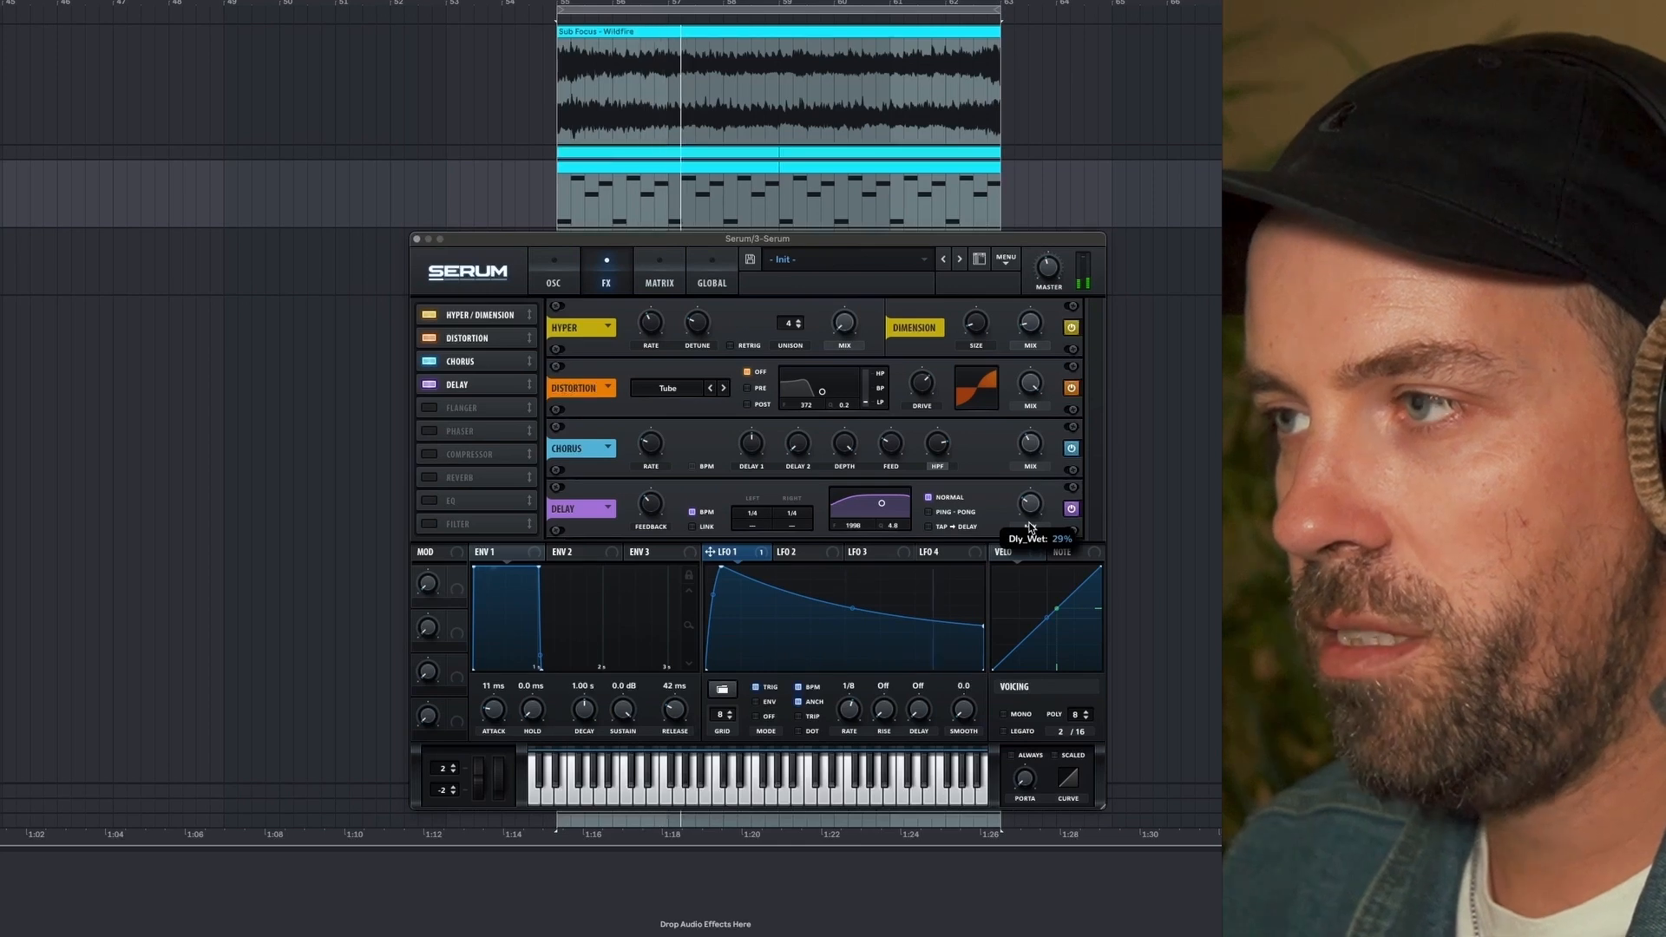
drag(1057, 275, 1057, 249)
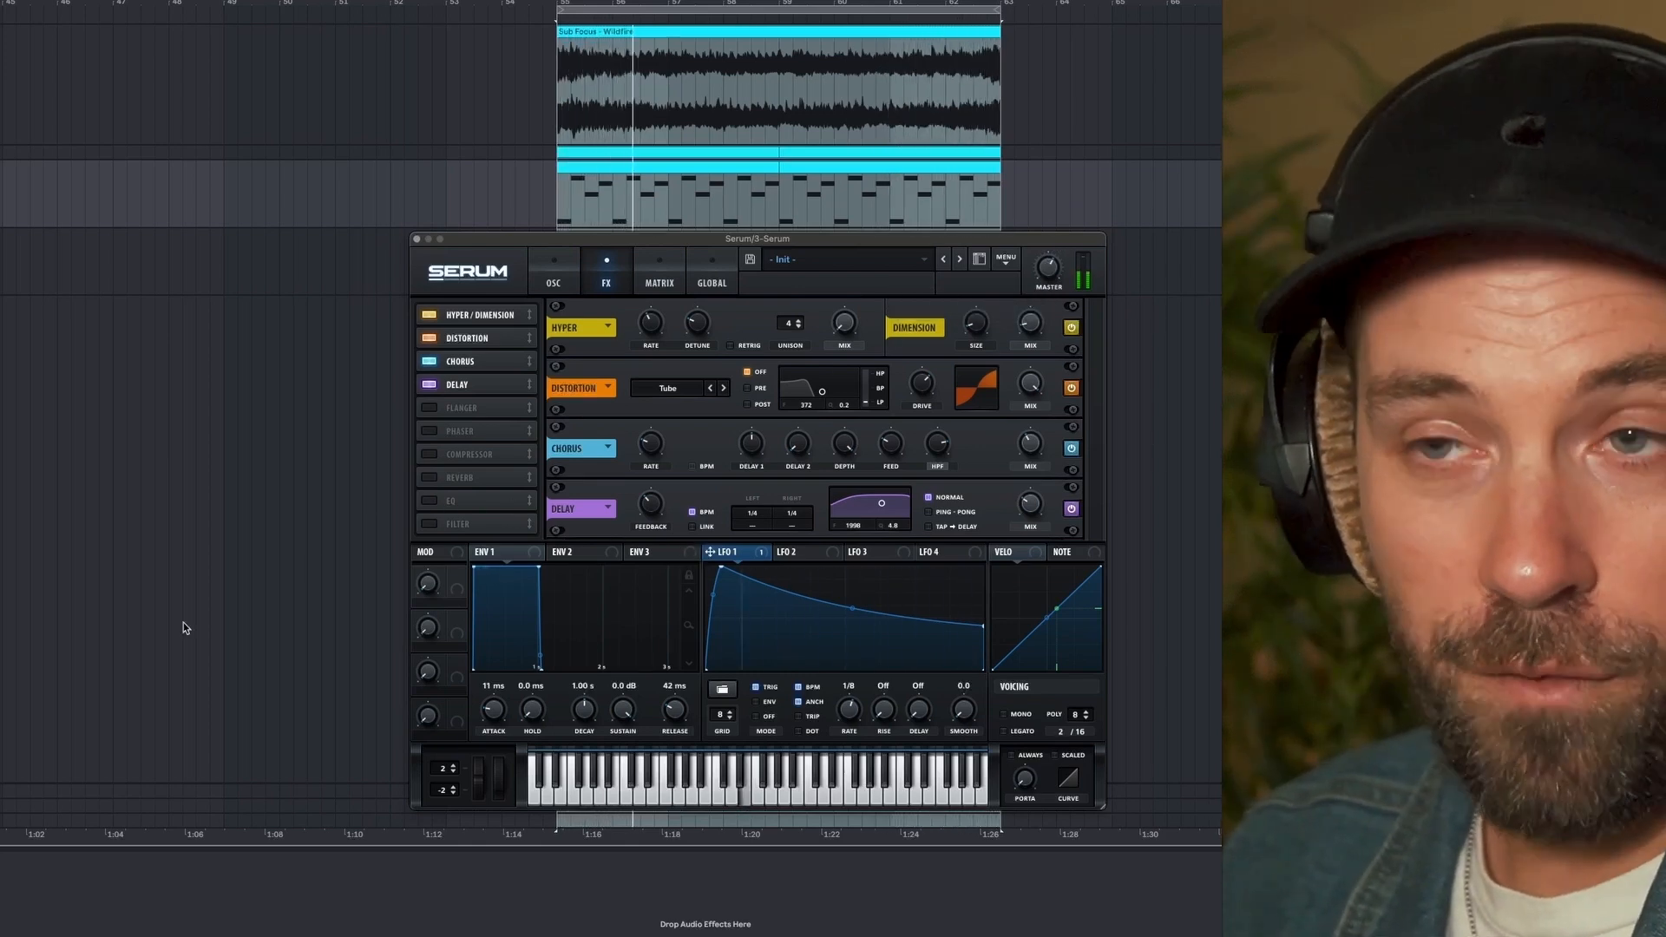
- Enable the reverb effect, move it directly after the delay, and stop playback
click(432, 478)
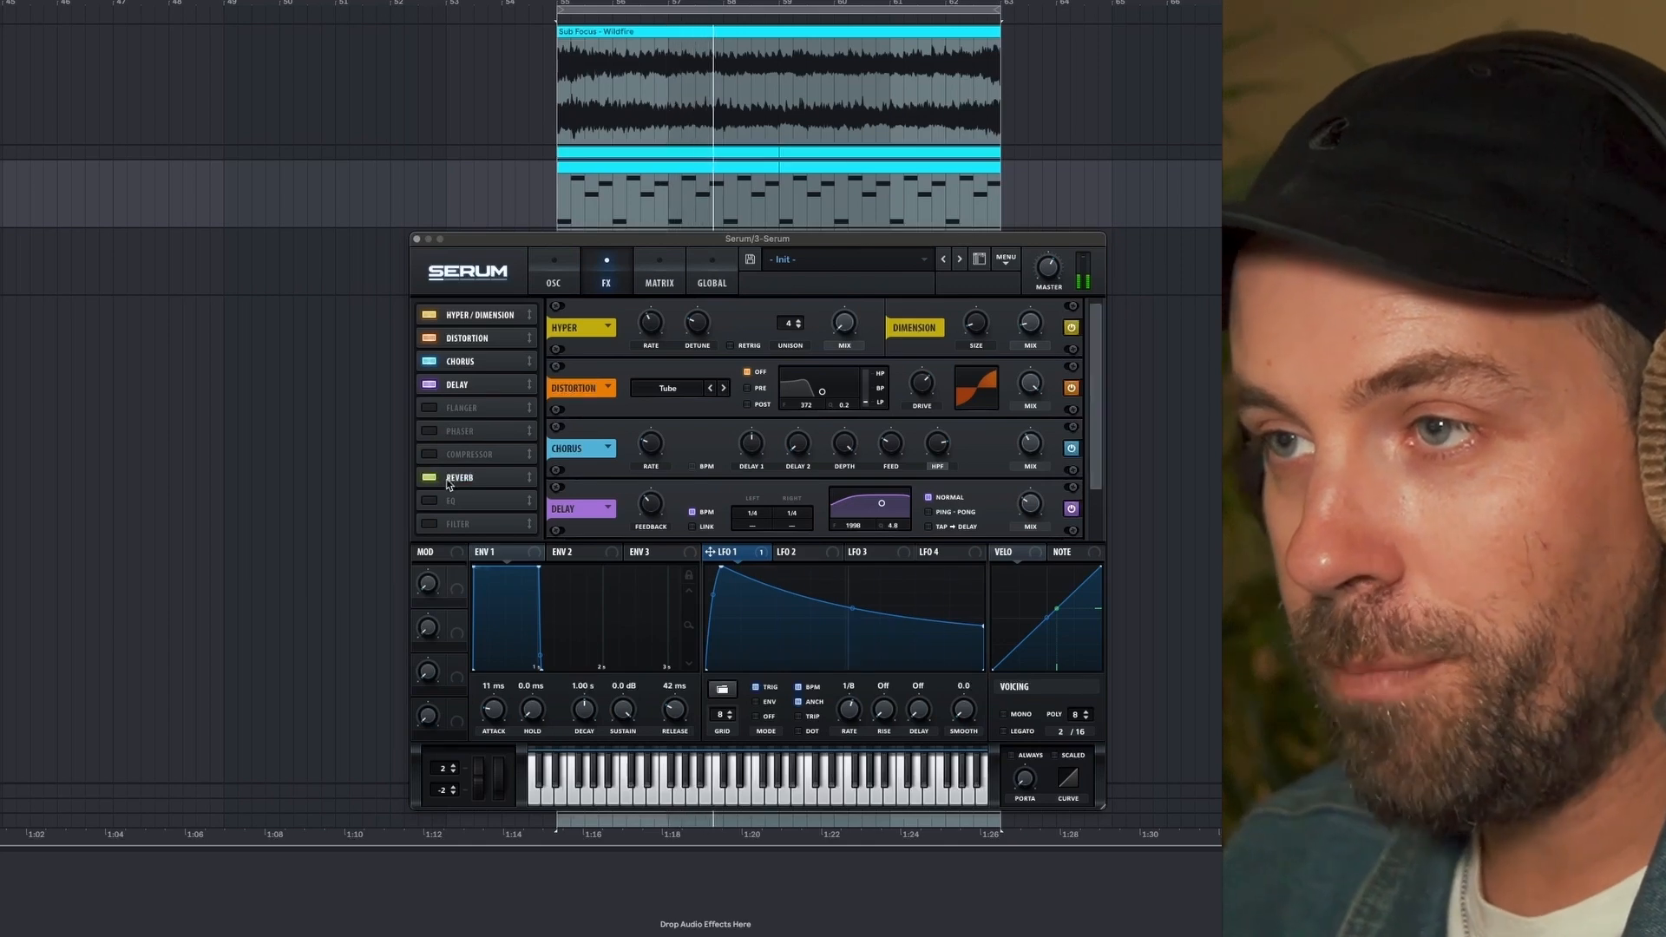
drag(458, 478, 458, 408)
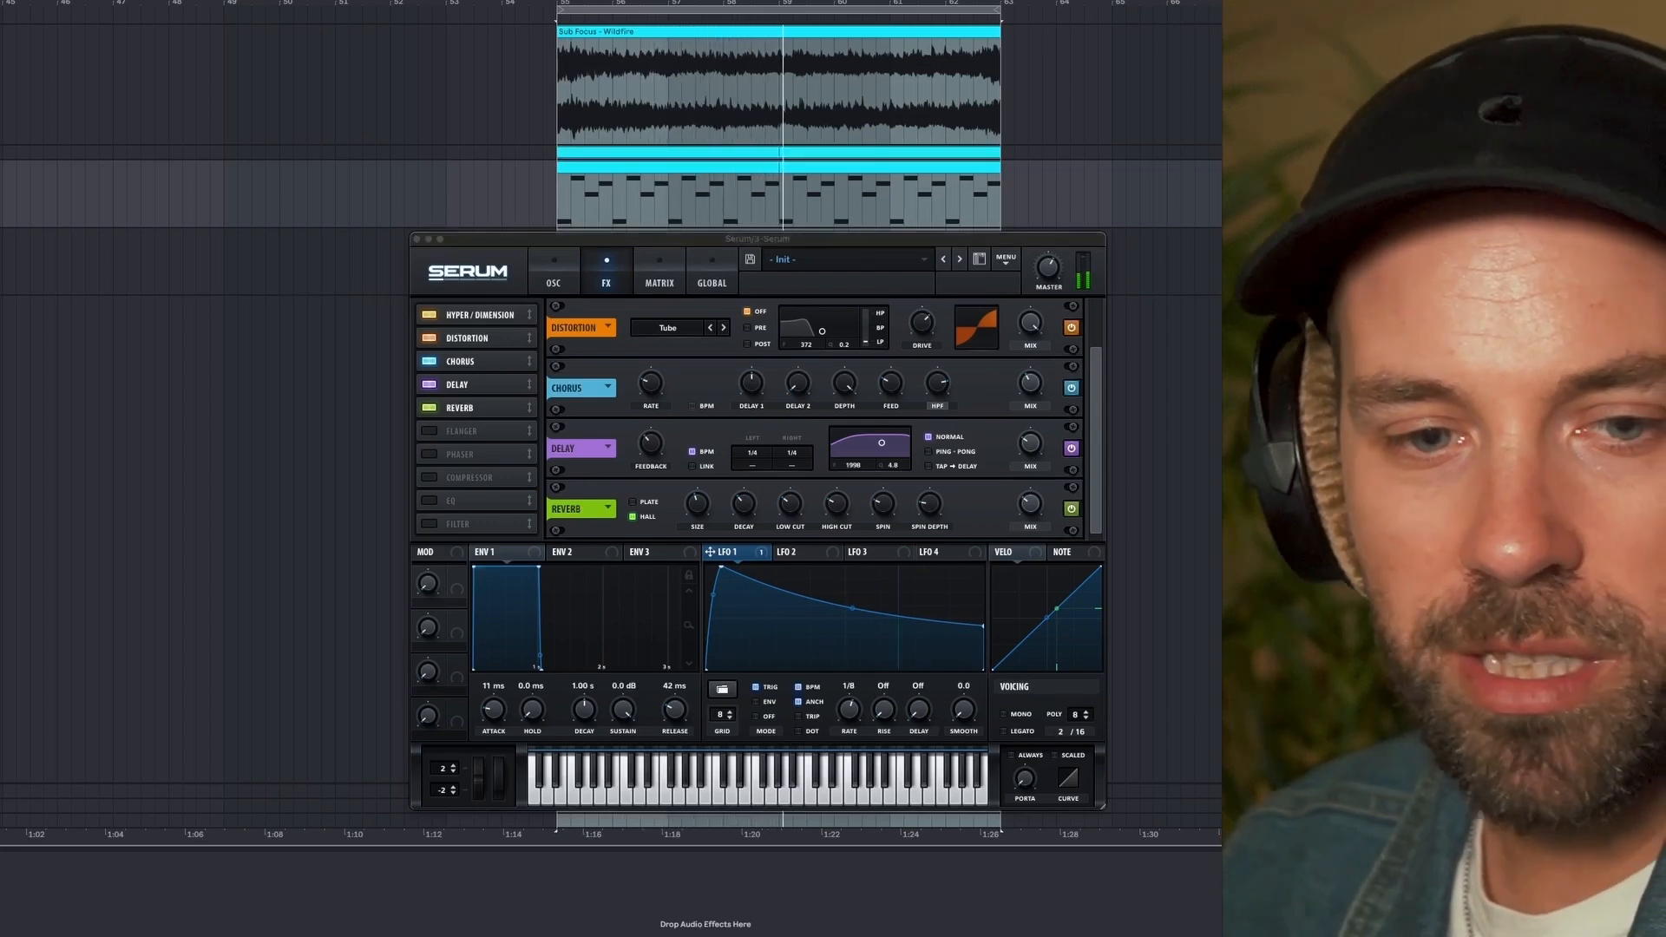
click(715, 237)
key(space)
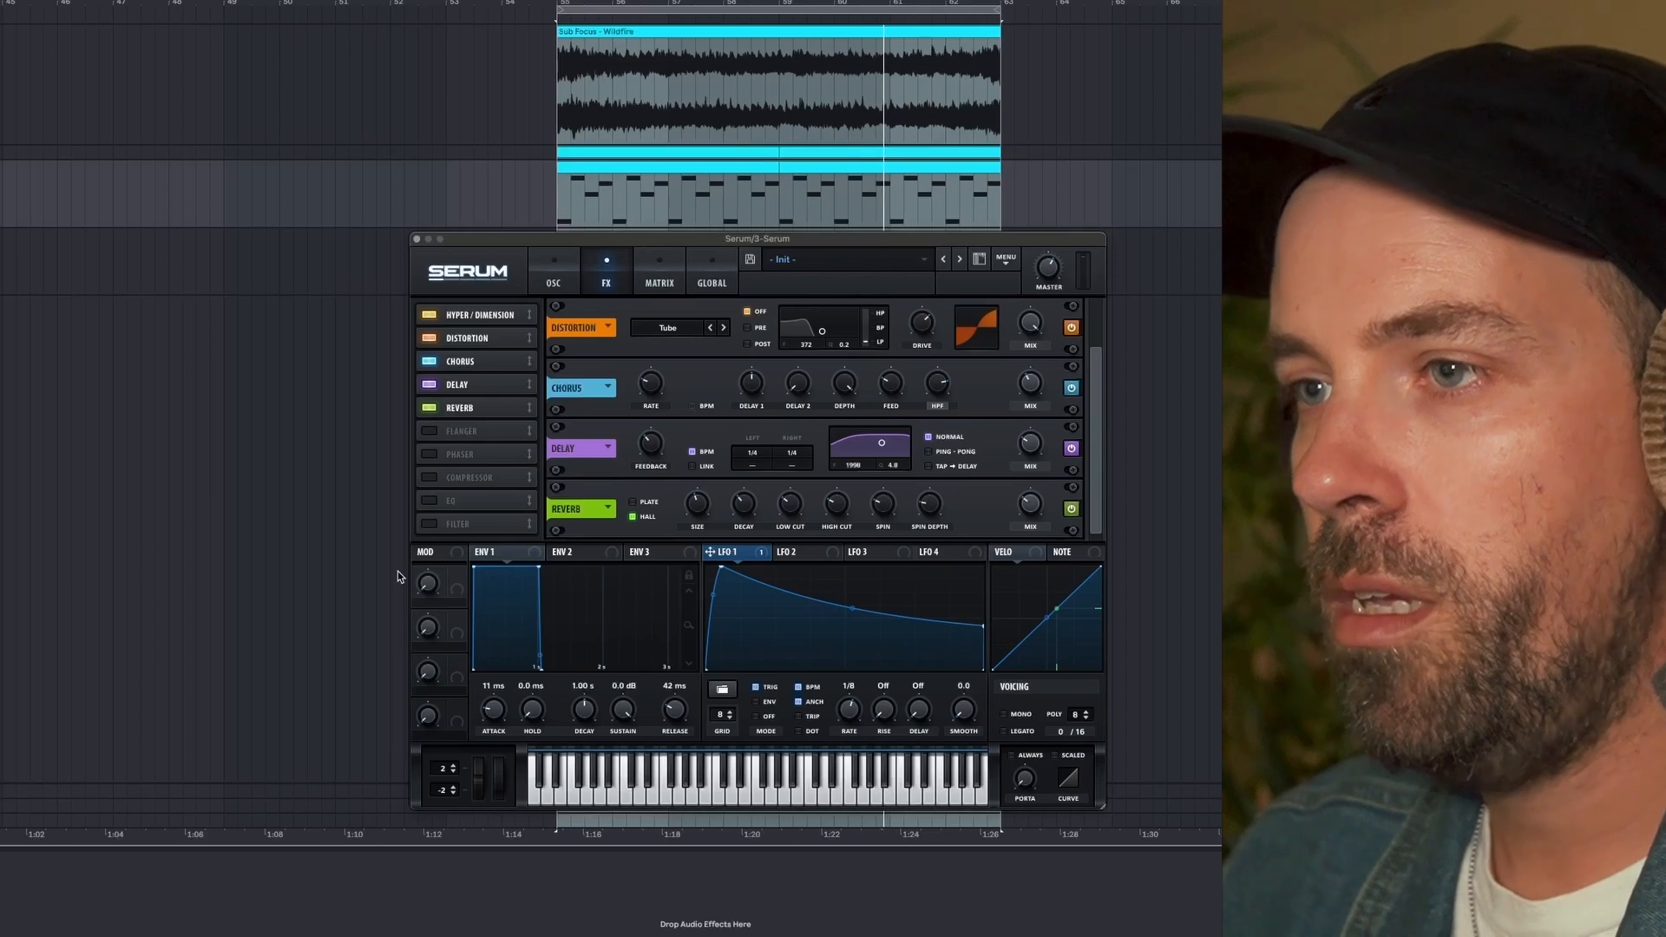
- Enable the MG Low 6 filter effect directly after the reverb and modulate its cutoff with LFO 1
click(429, 525)
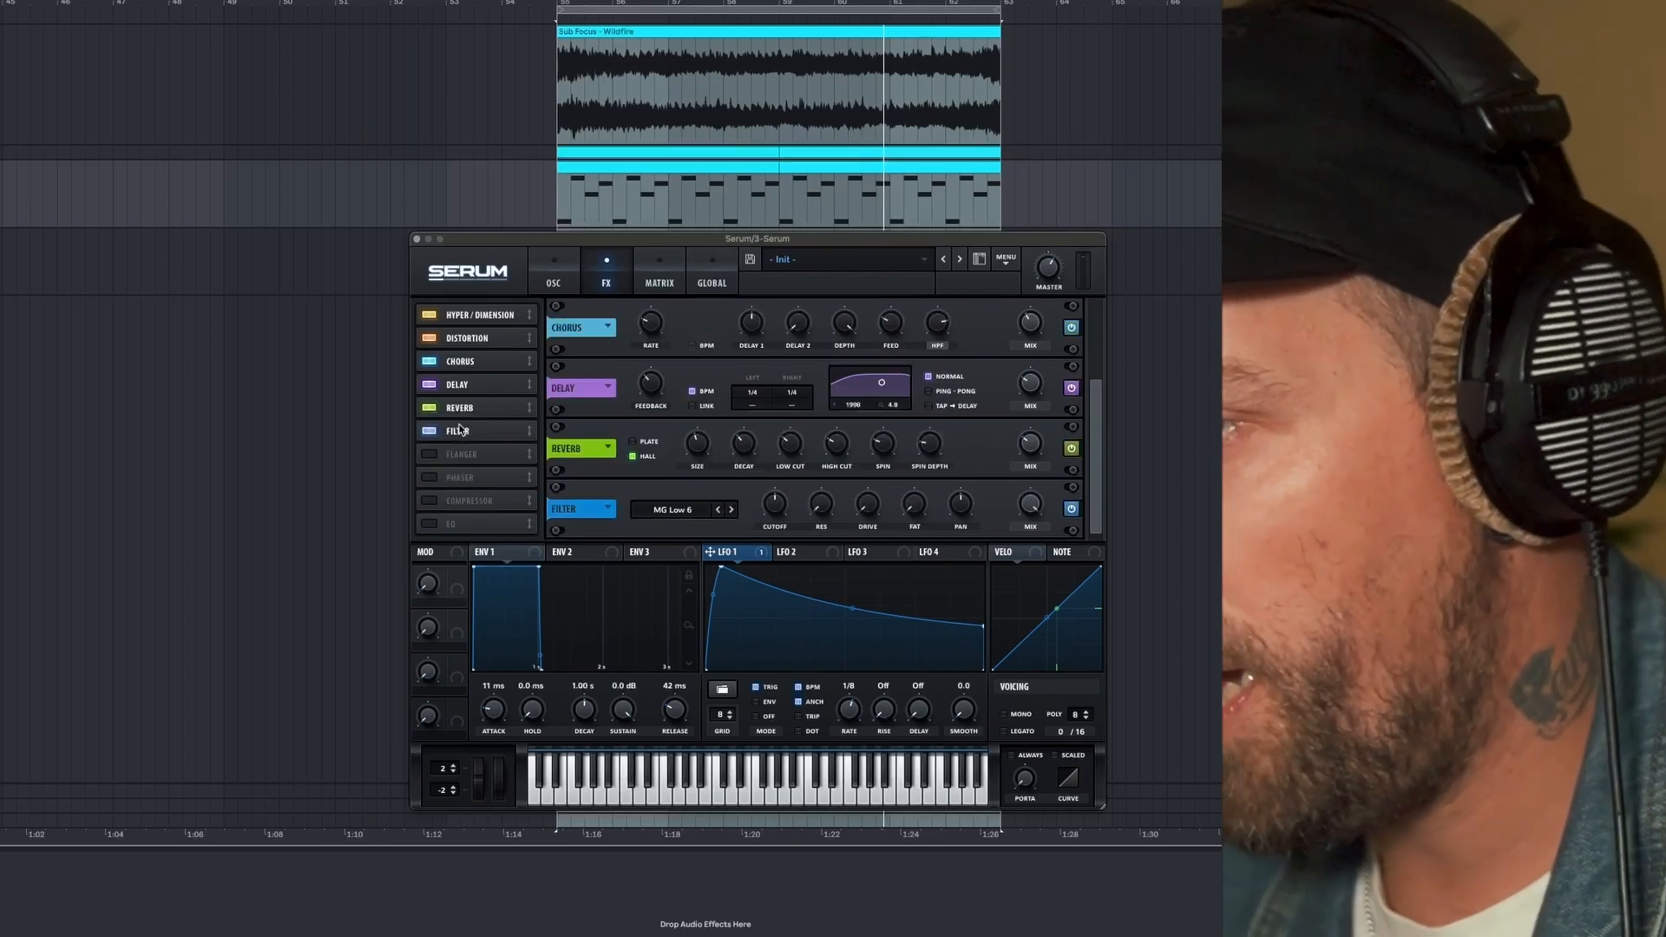
mouse_move(761, 560)
mouse_down()
mouse_move(774, 504)
mouse_move(770, 547)
mouse_up()
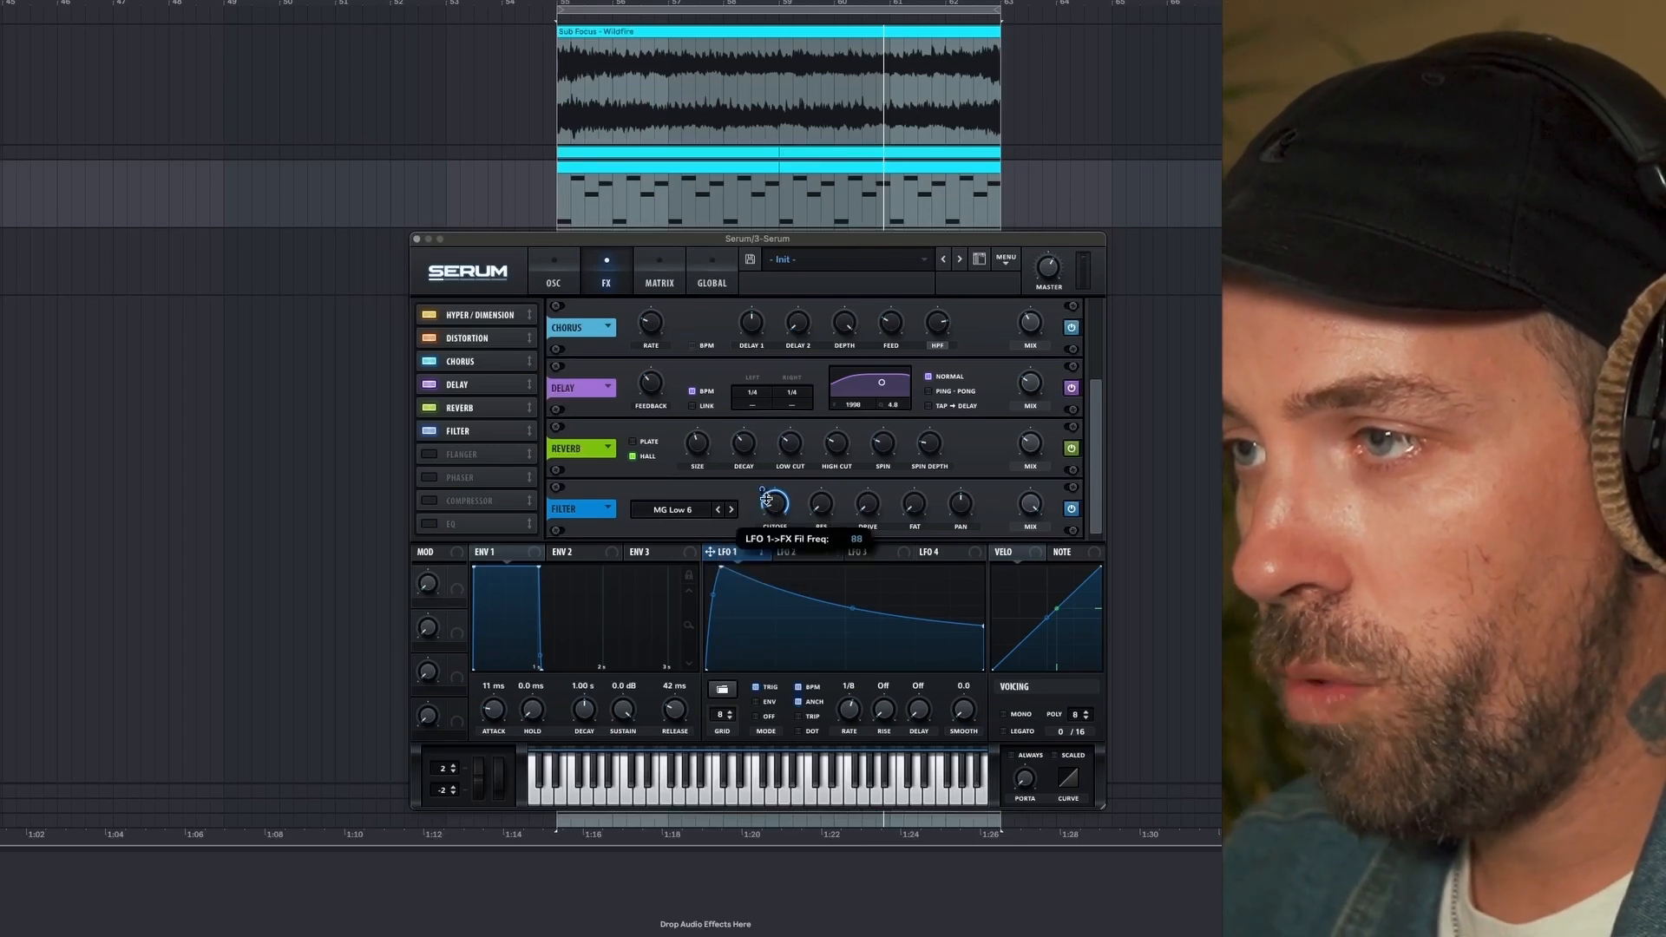
key(space)
drag(775, 507, 775, 498)
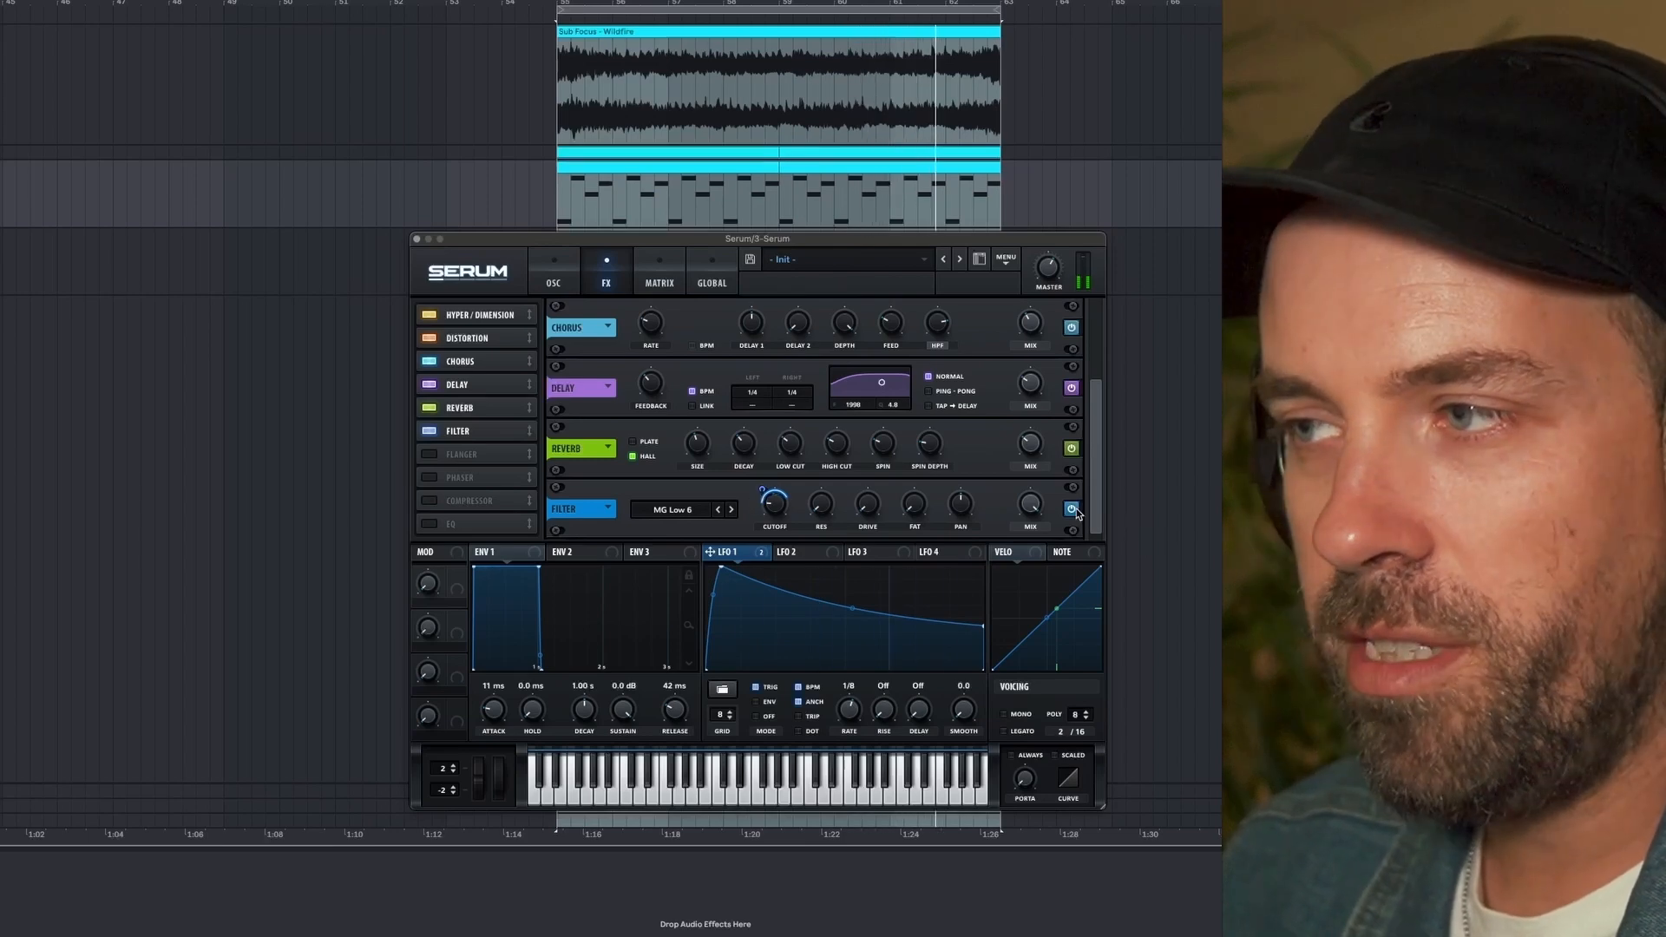
- Compare the sound with the filter effect bypassed, and fine-tune its cutoff during playback
click(1073, 510)
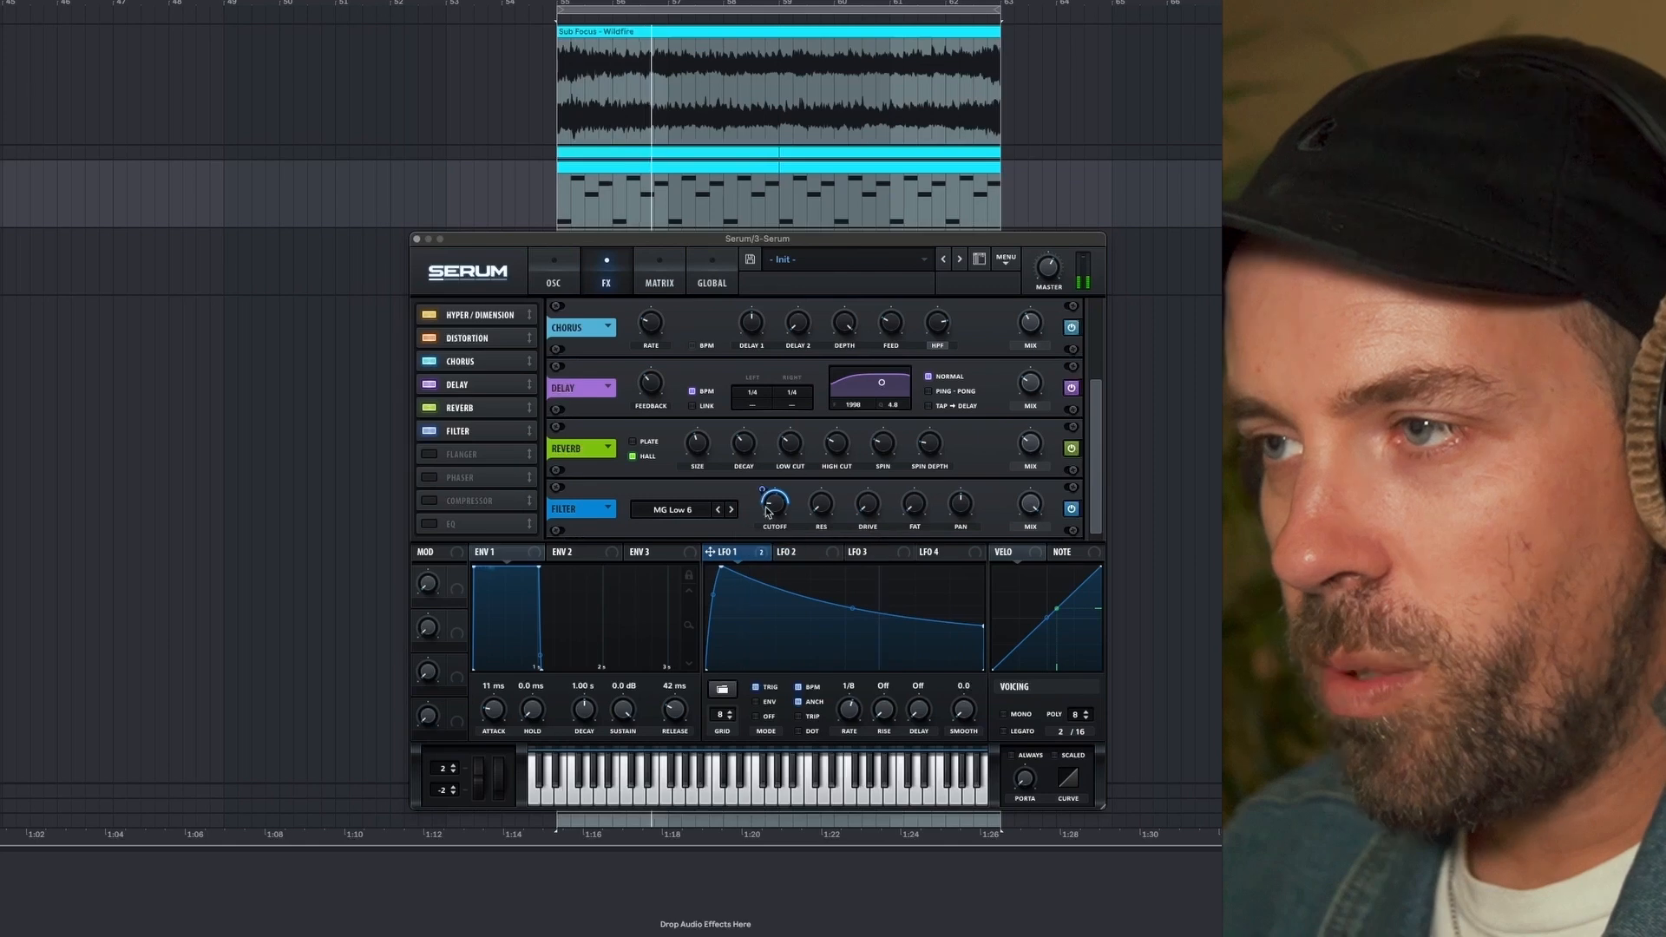
mouse_move(771, 503)
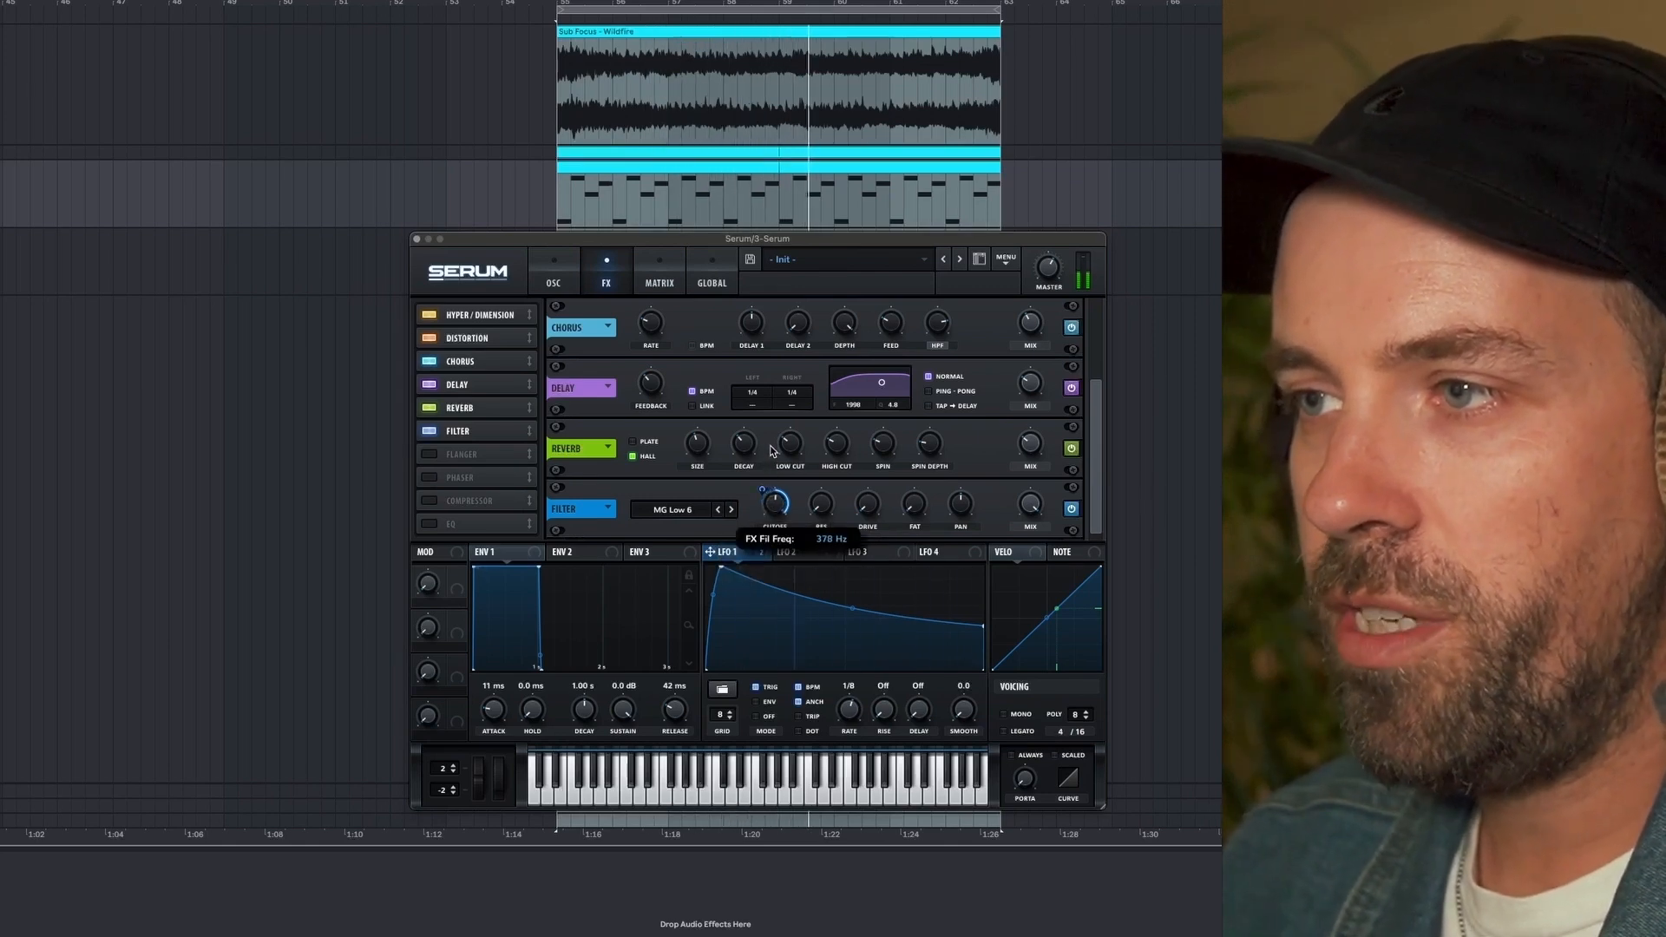
drag(775, 436, 766, 490)
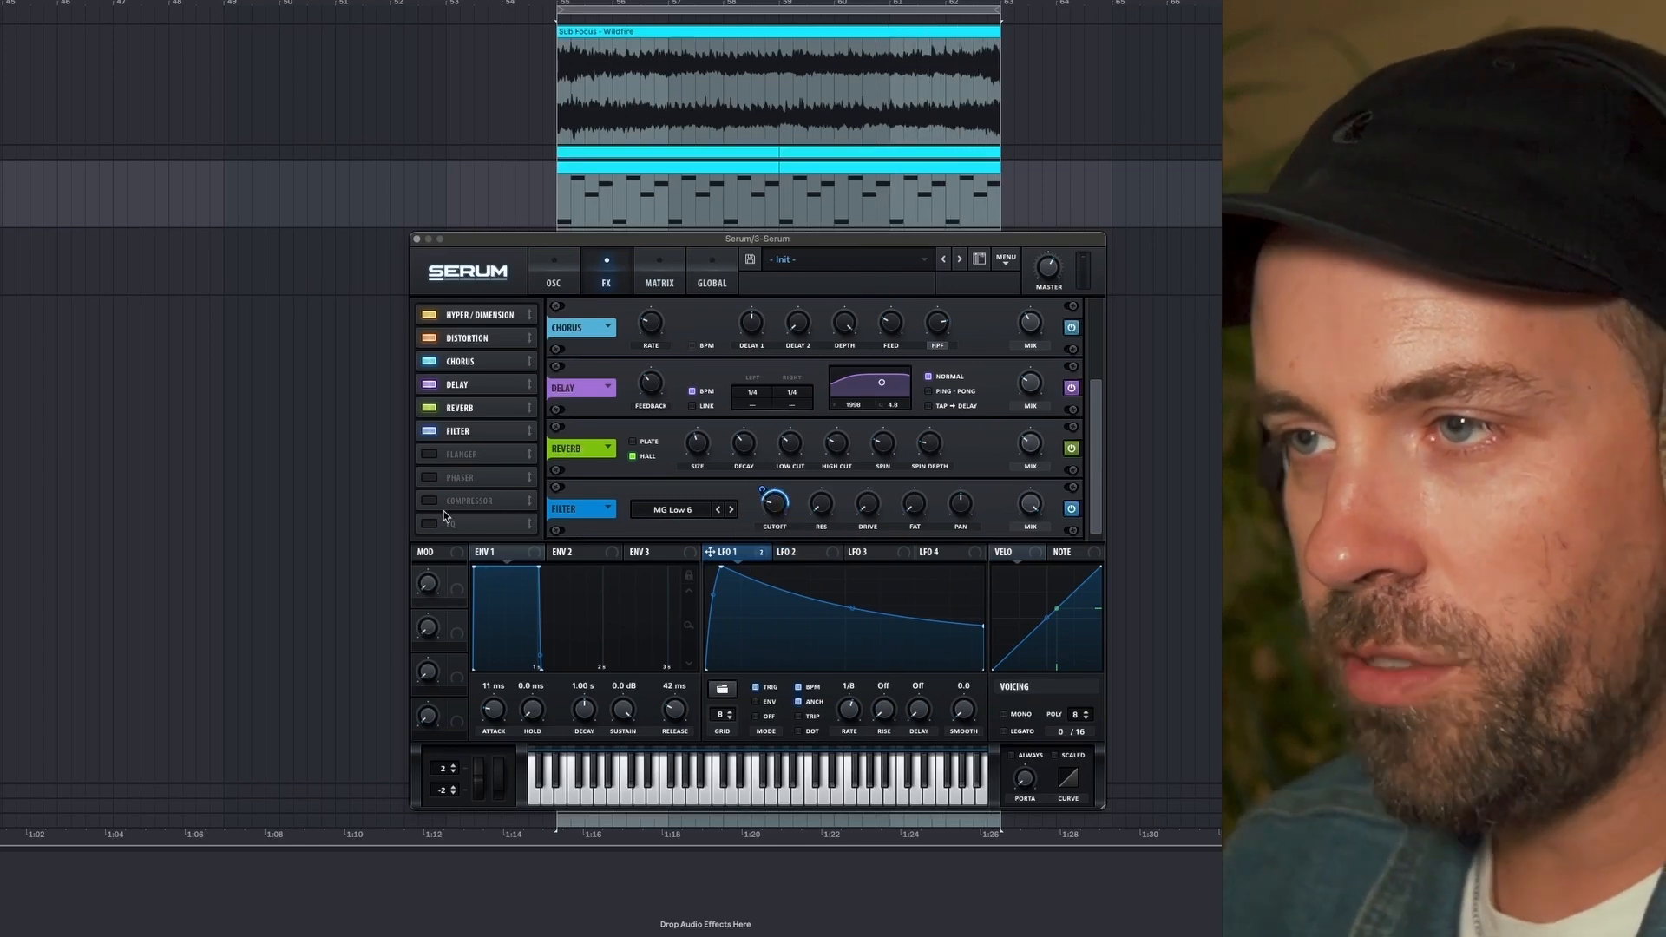
- Enable the EQ directly after the filter effect and boost its high band by 3.9 dB
click(433, 526)
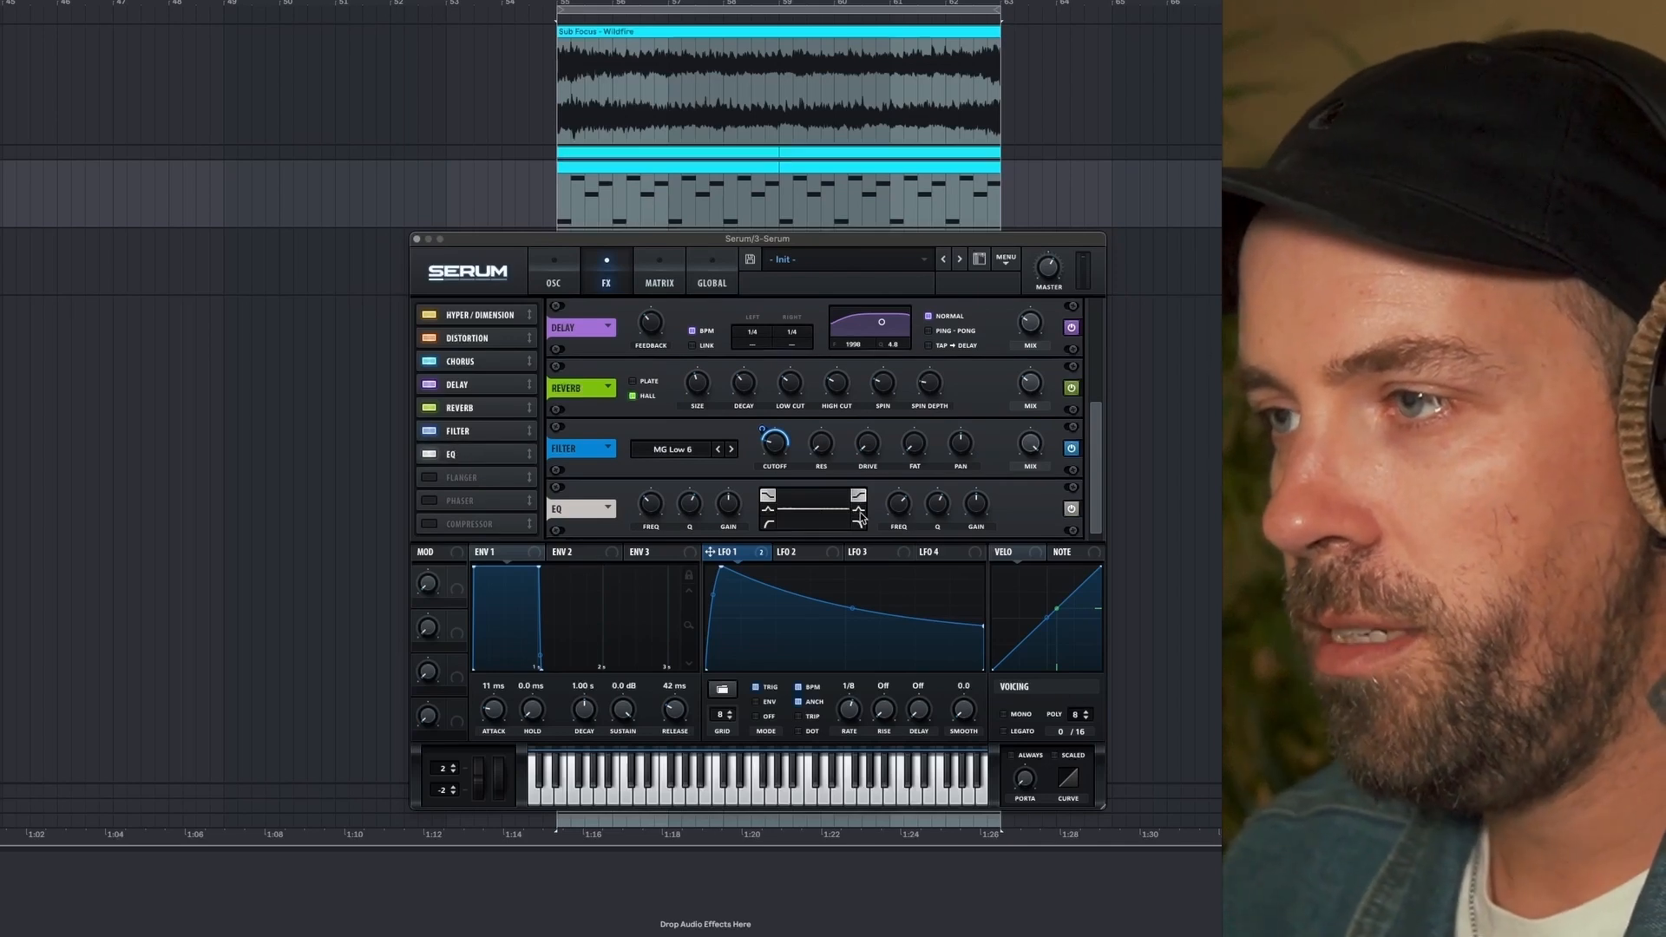
mouse_move(974, 511)
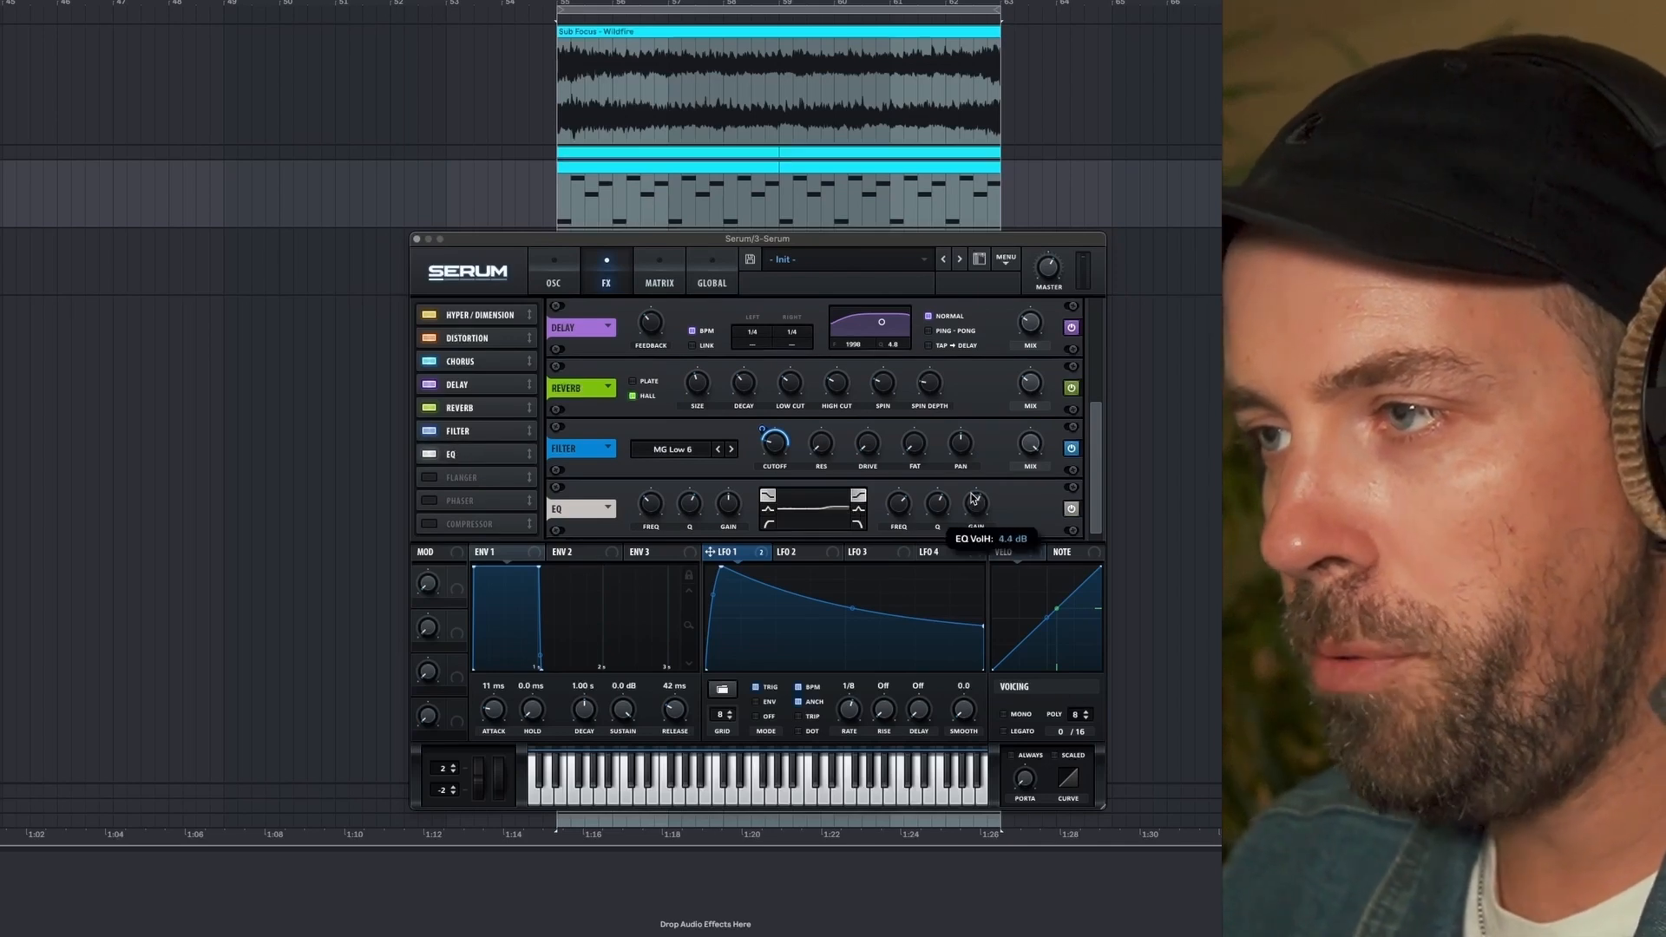
drag(935, 530, 961, 502)
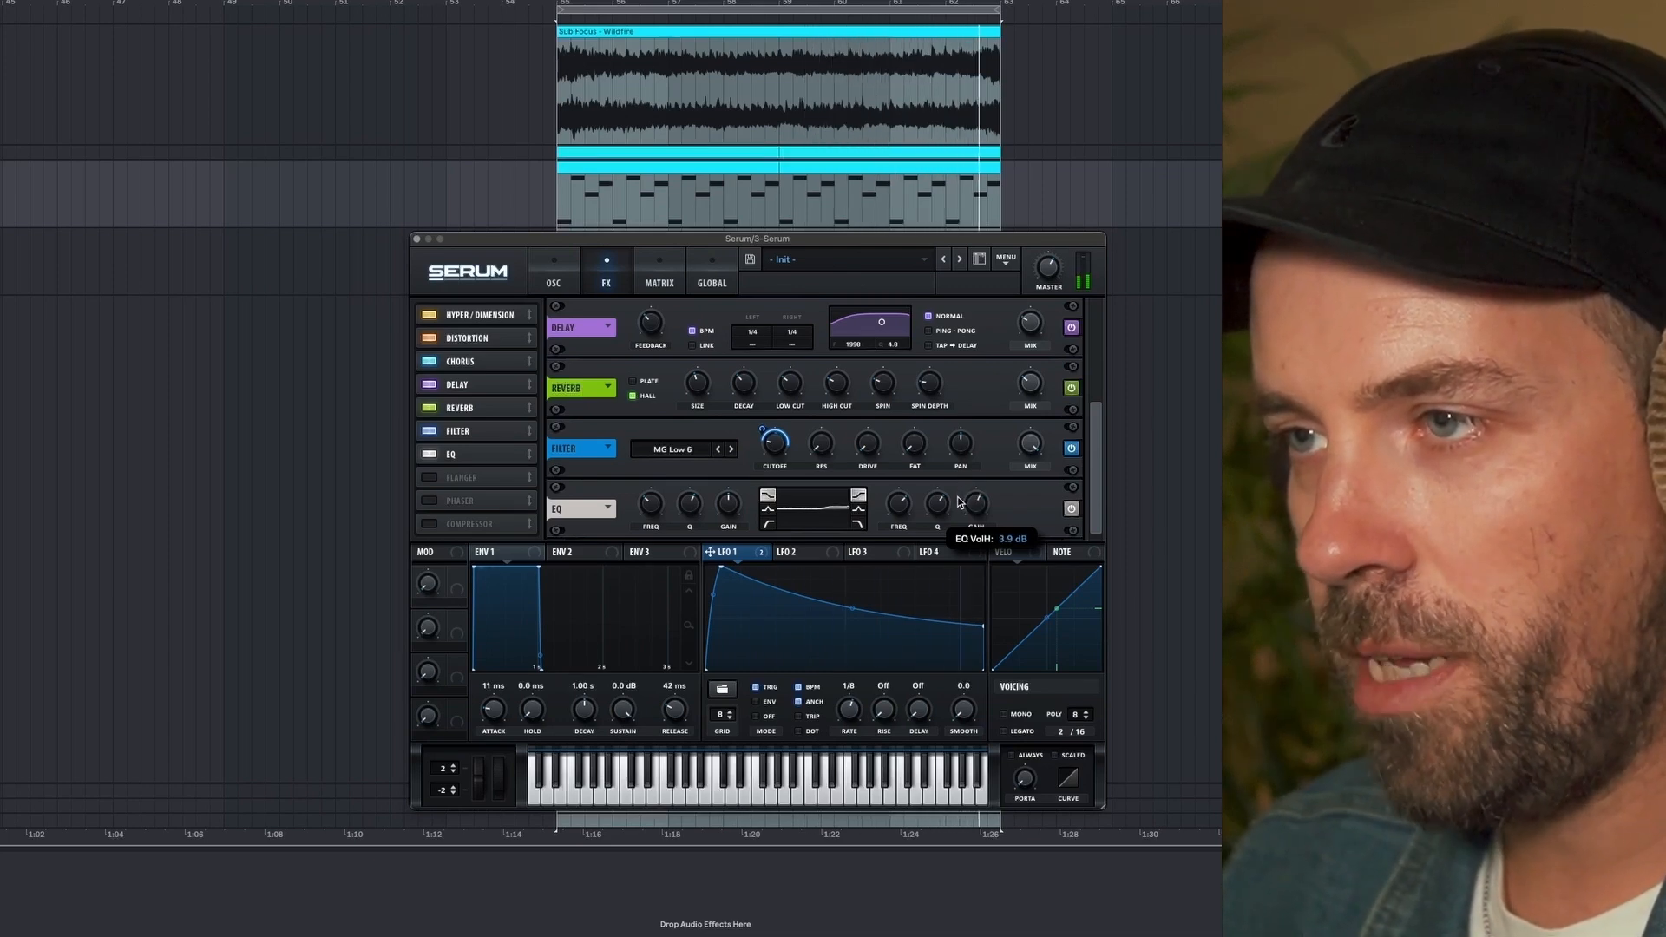
- Fine-tune the filter effect's cutoff and move LFO 1's peak to the very start of its shape
mouse_move(778, 453)
drag(779, 452, 778, 456)
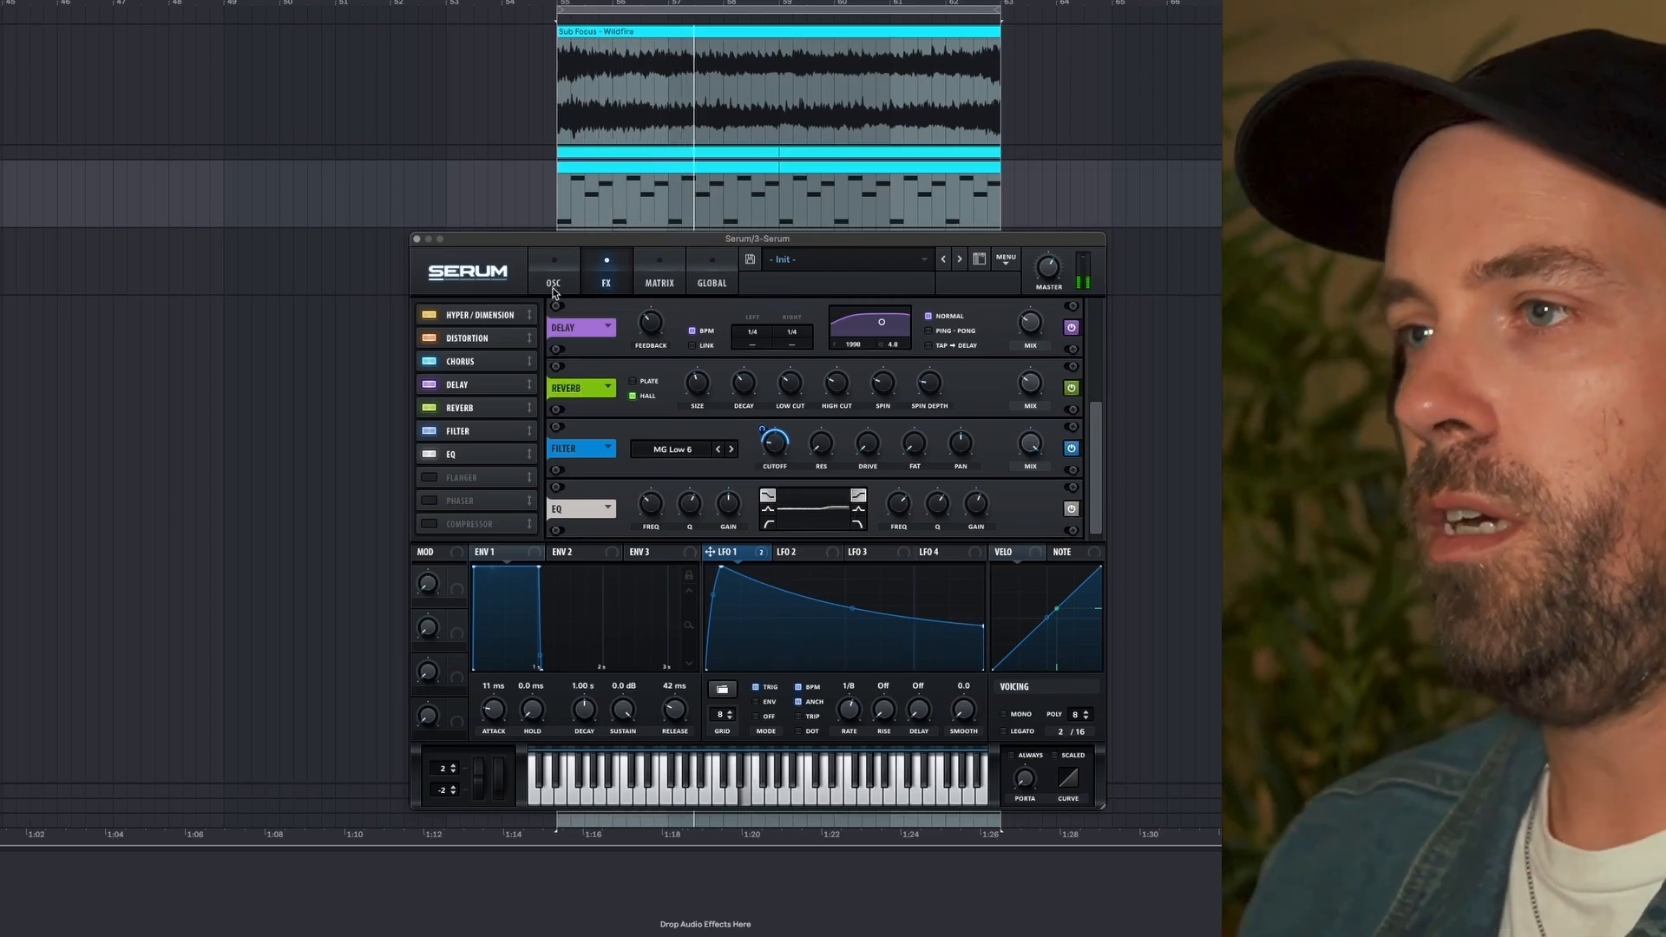
click(553, 289)
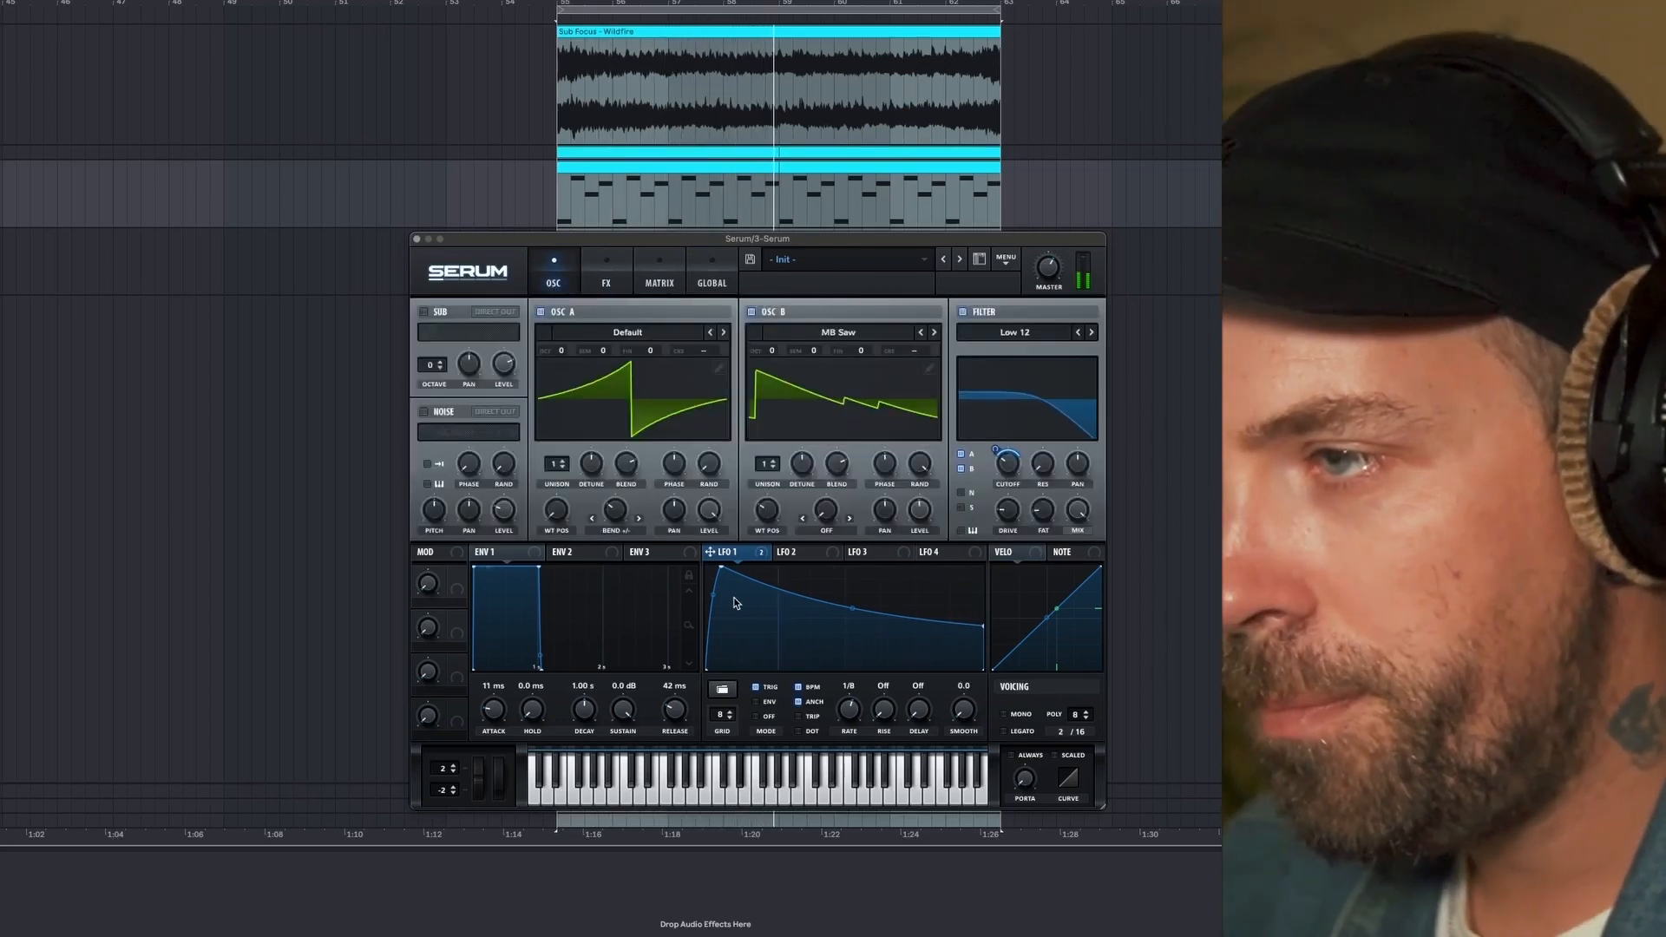
drag(721, 568, 708, 568)
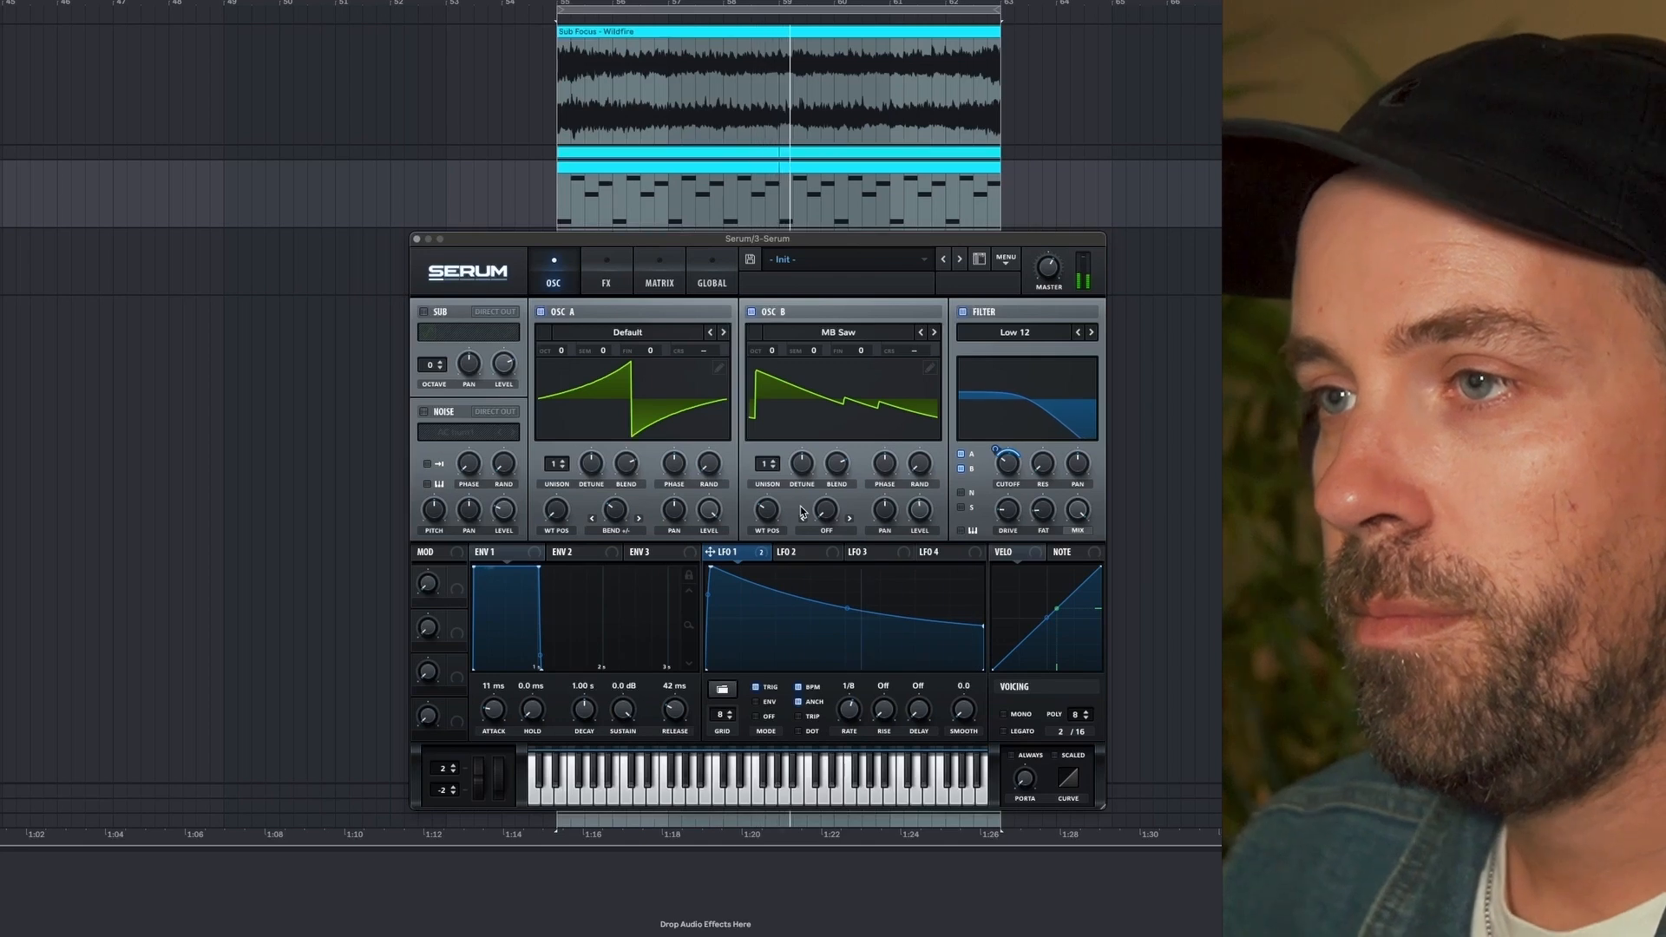
- Enable the noise oscillator with the BrightWhite sample, route it through the filter, and set its level to about 75%
click(424, 413)
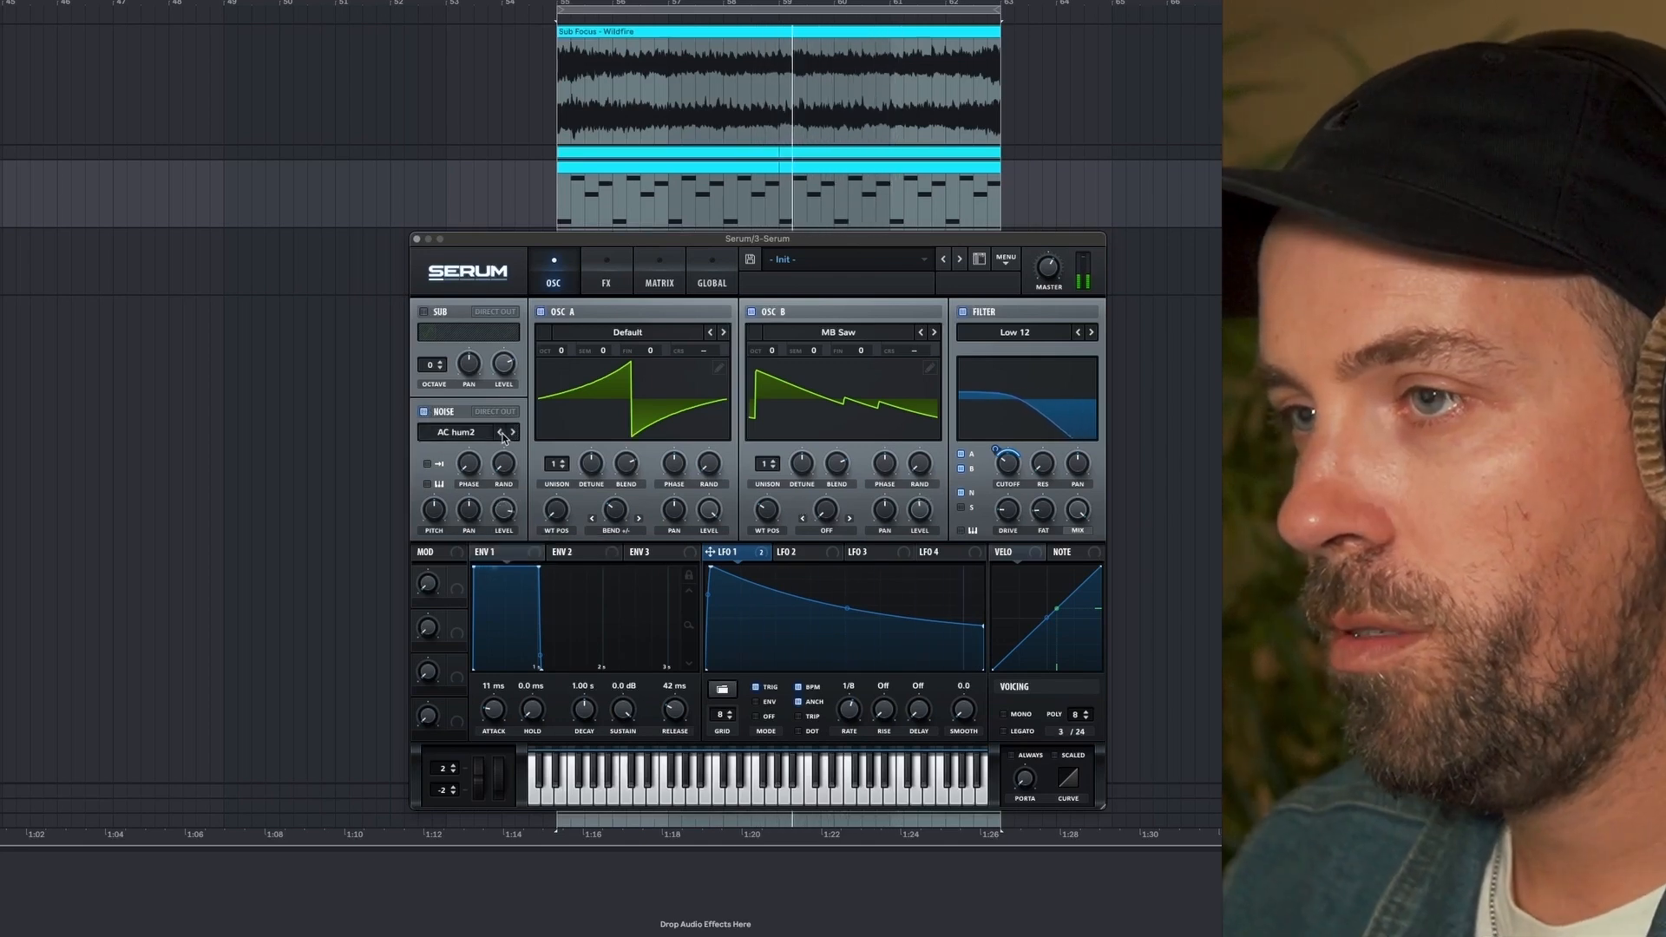
click(497, 433)
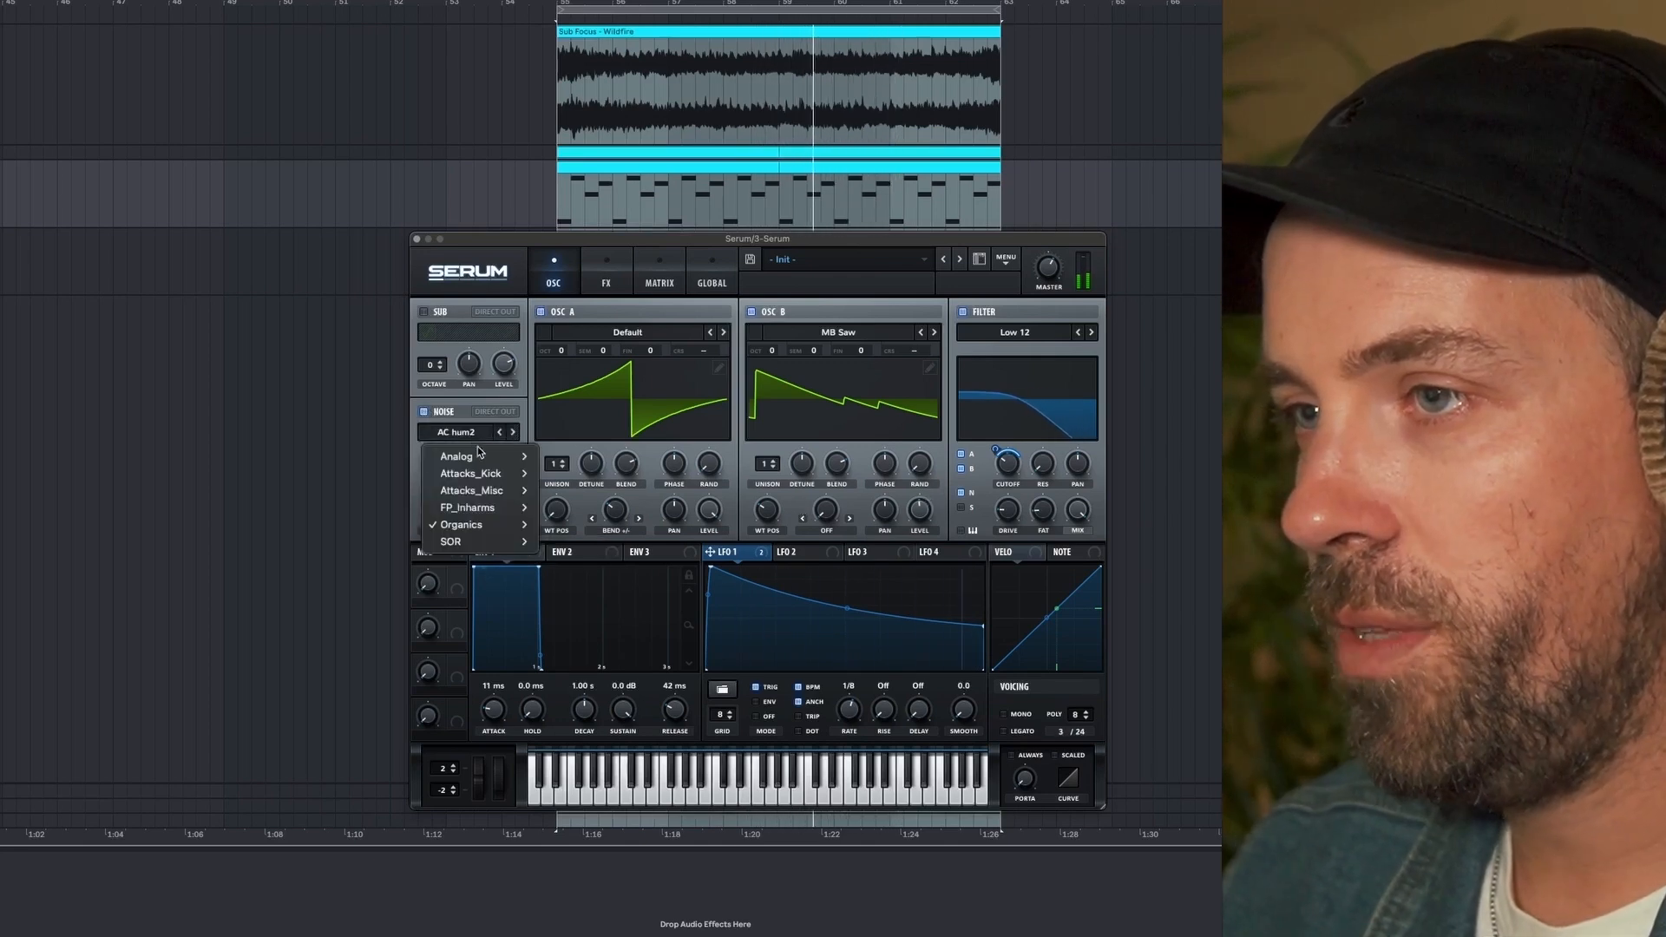
mouse_move(486, 456)
click(569, 525)
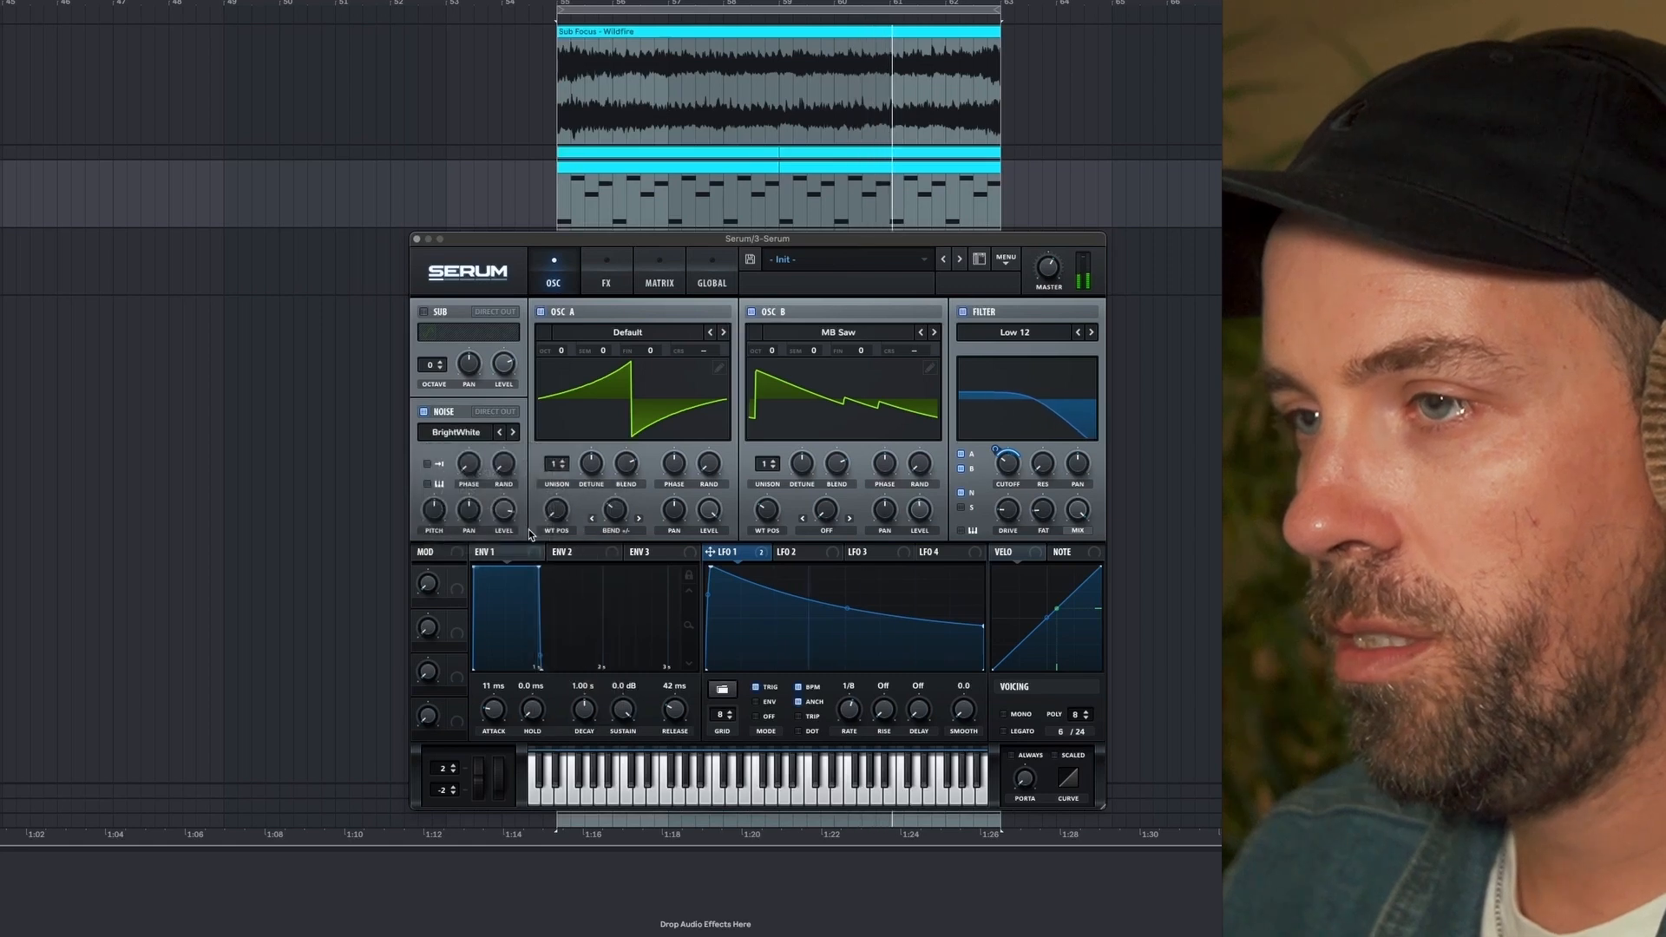
drag(506, 506, 505, 519)
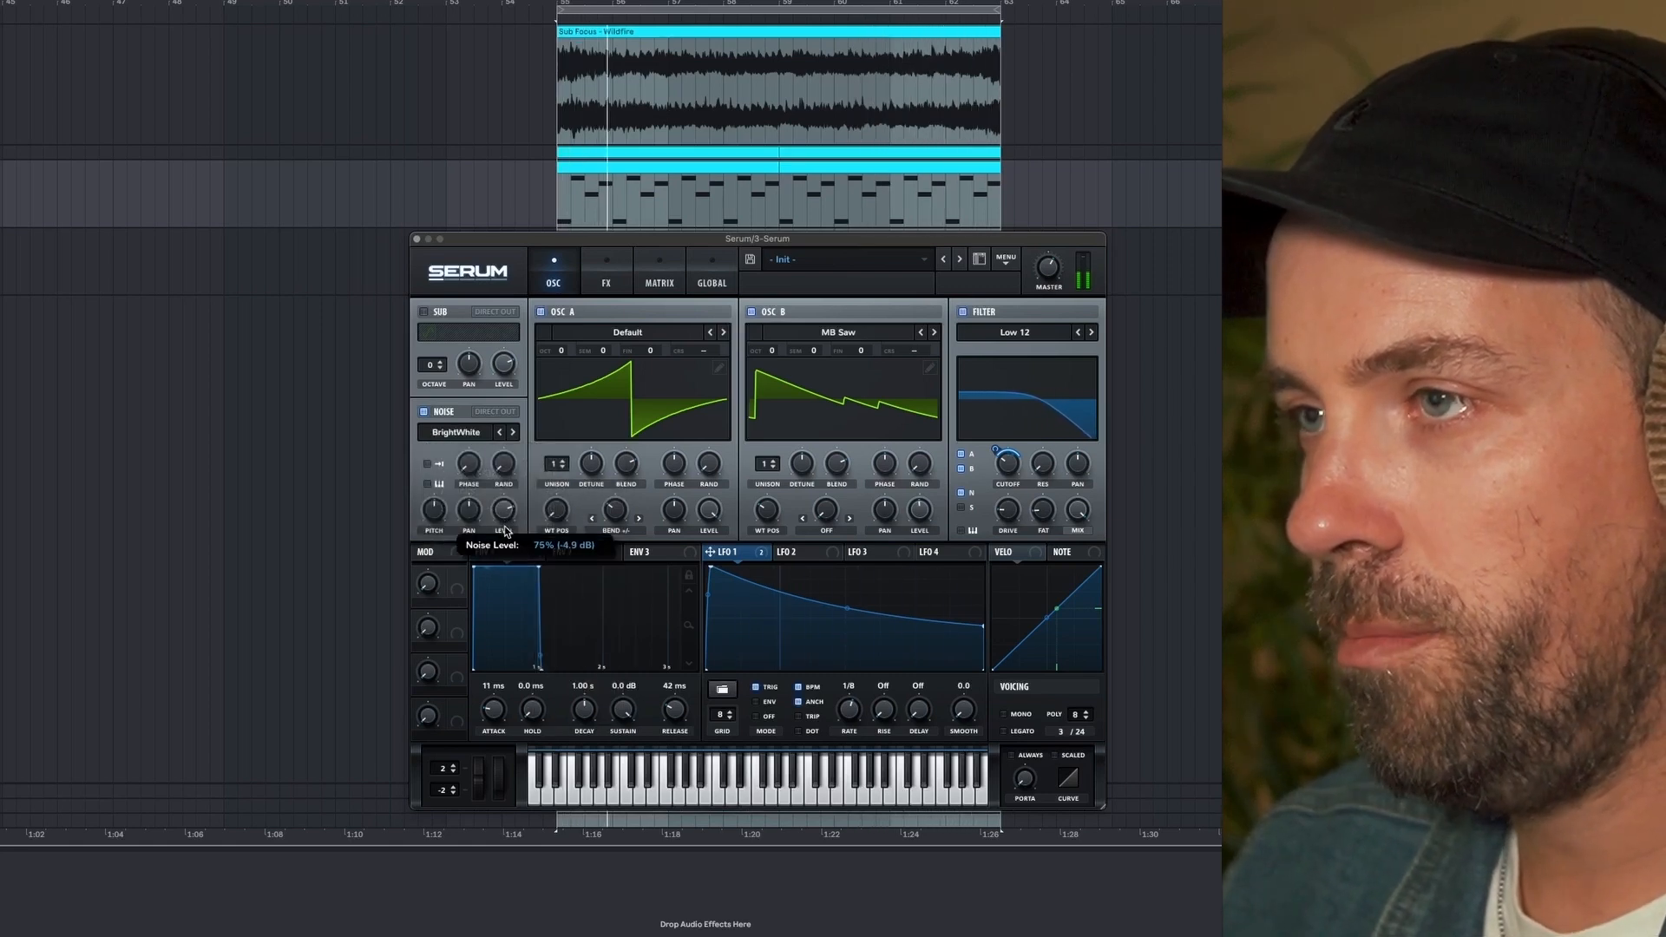
- Readjust the noise oscillator's level during playback
click(606, 284)
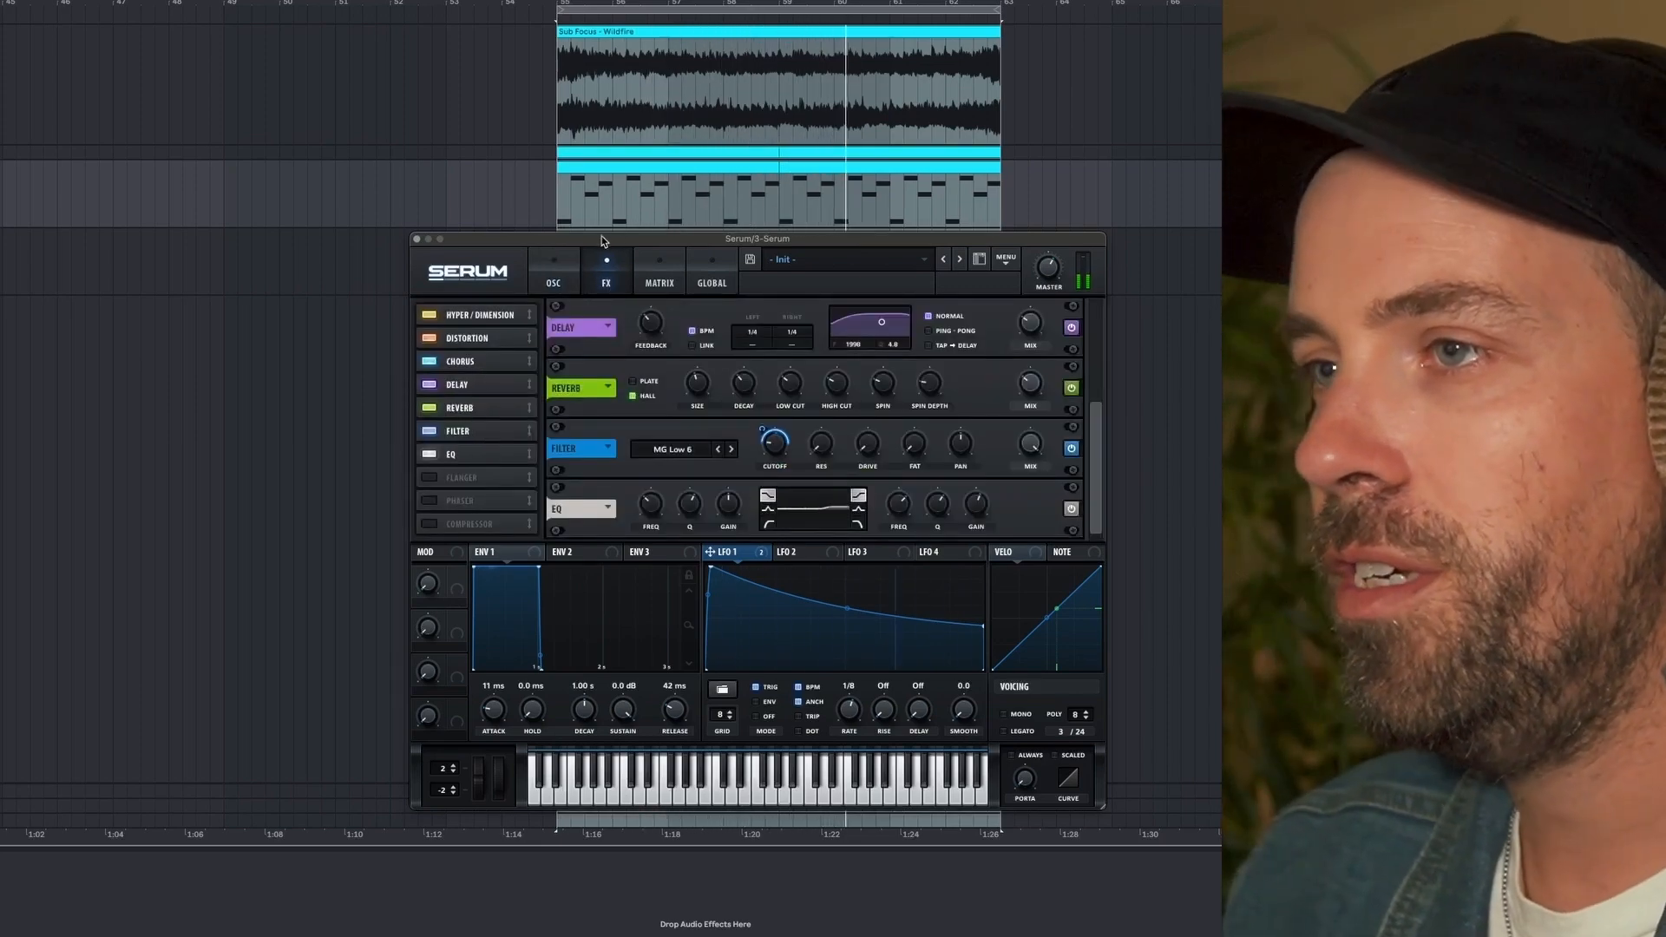
click(557, 279)
mouse_move(515, 523)
mouse_down()
mouse_move(513, 473)
mouse_move(511, 502)
mouse_up()
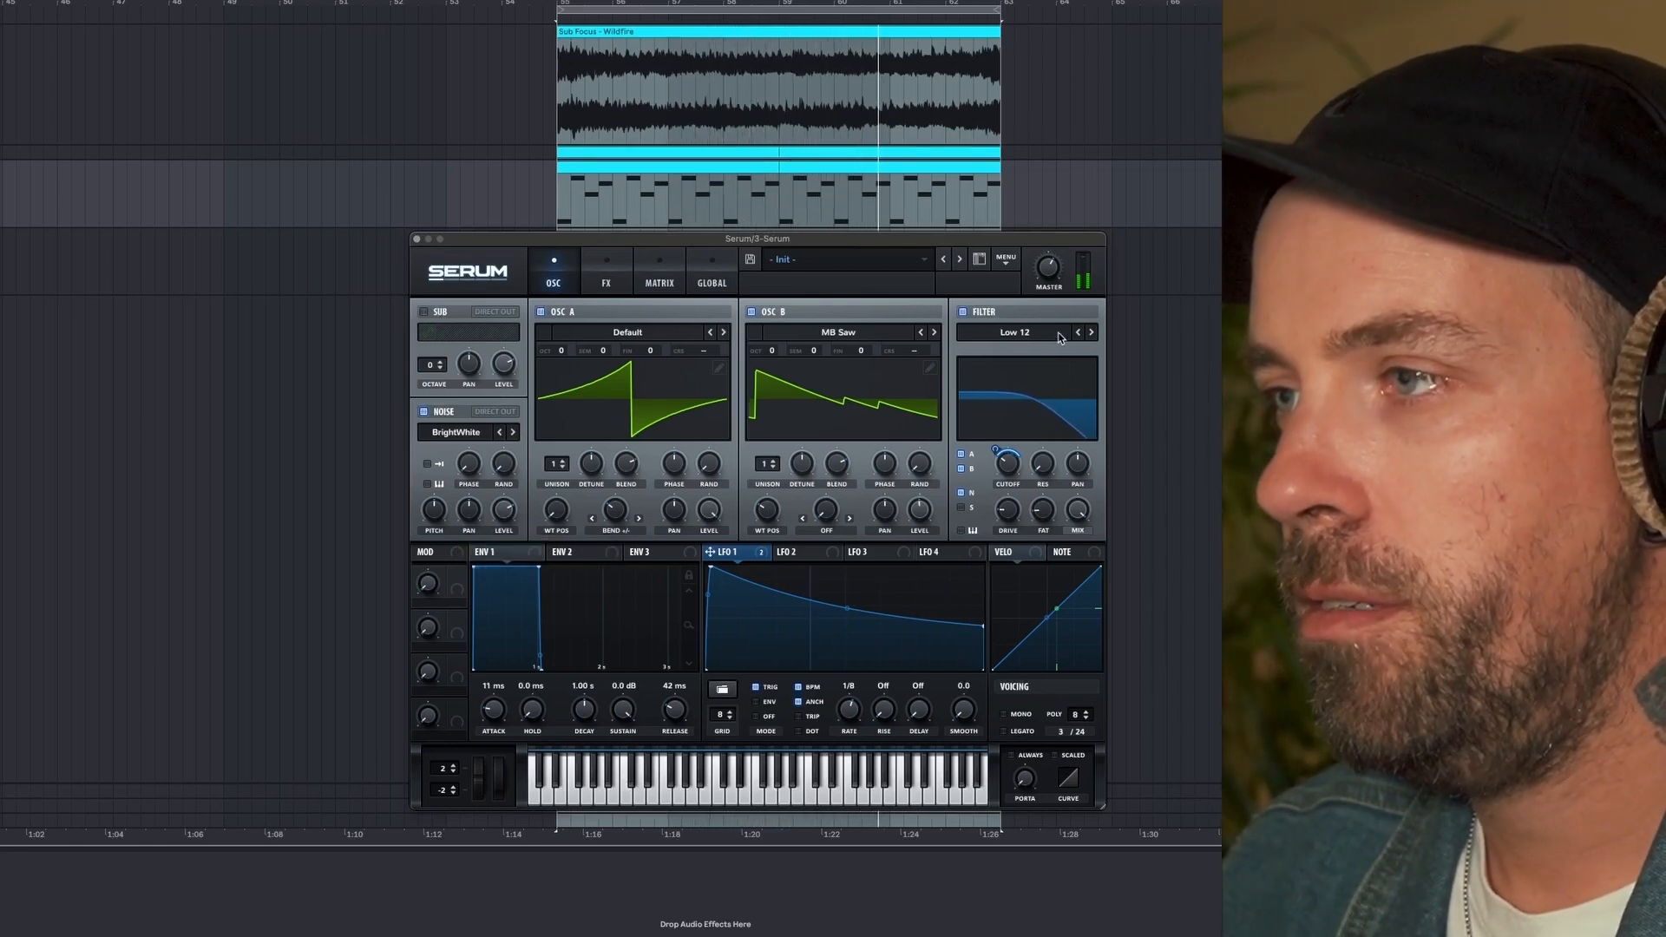
- Keep the oscillator-page filter on Low 12, lower LFO 1's end point, and readjust the filter's cutoff
click(1078, 332)
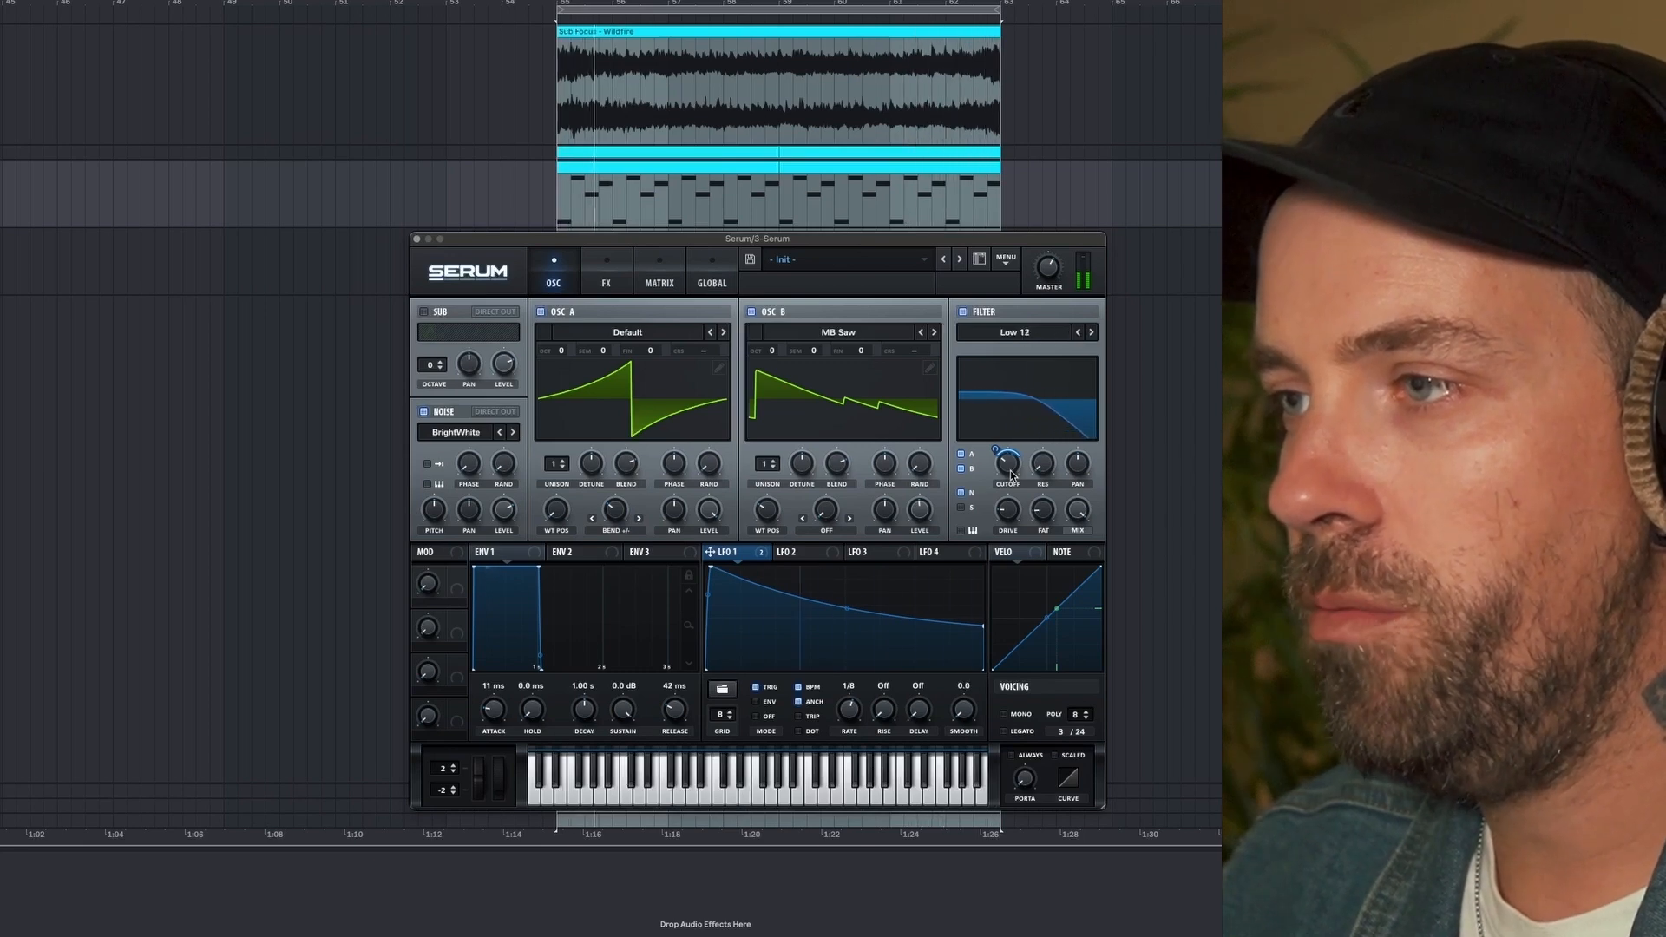
mouse_move(1010, 482)
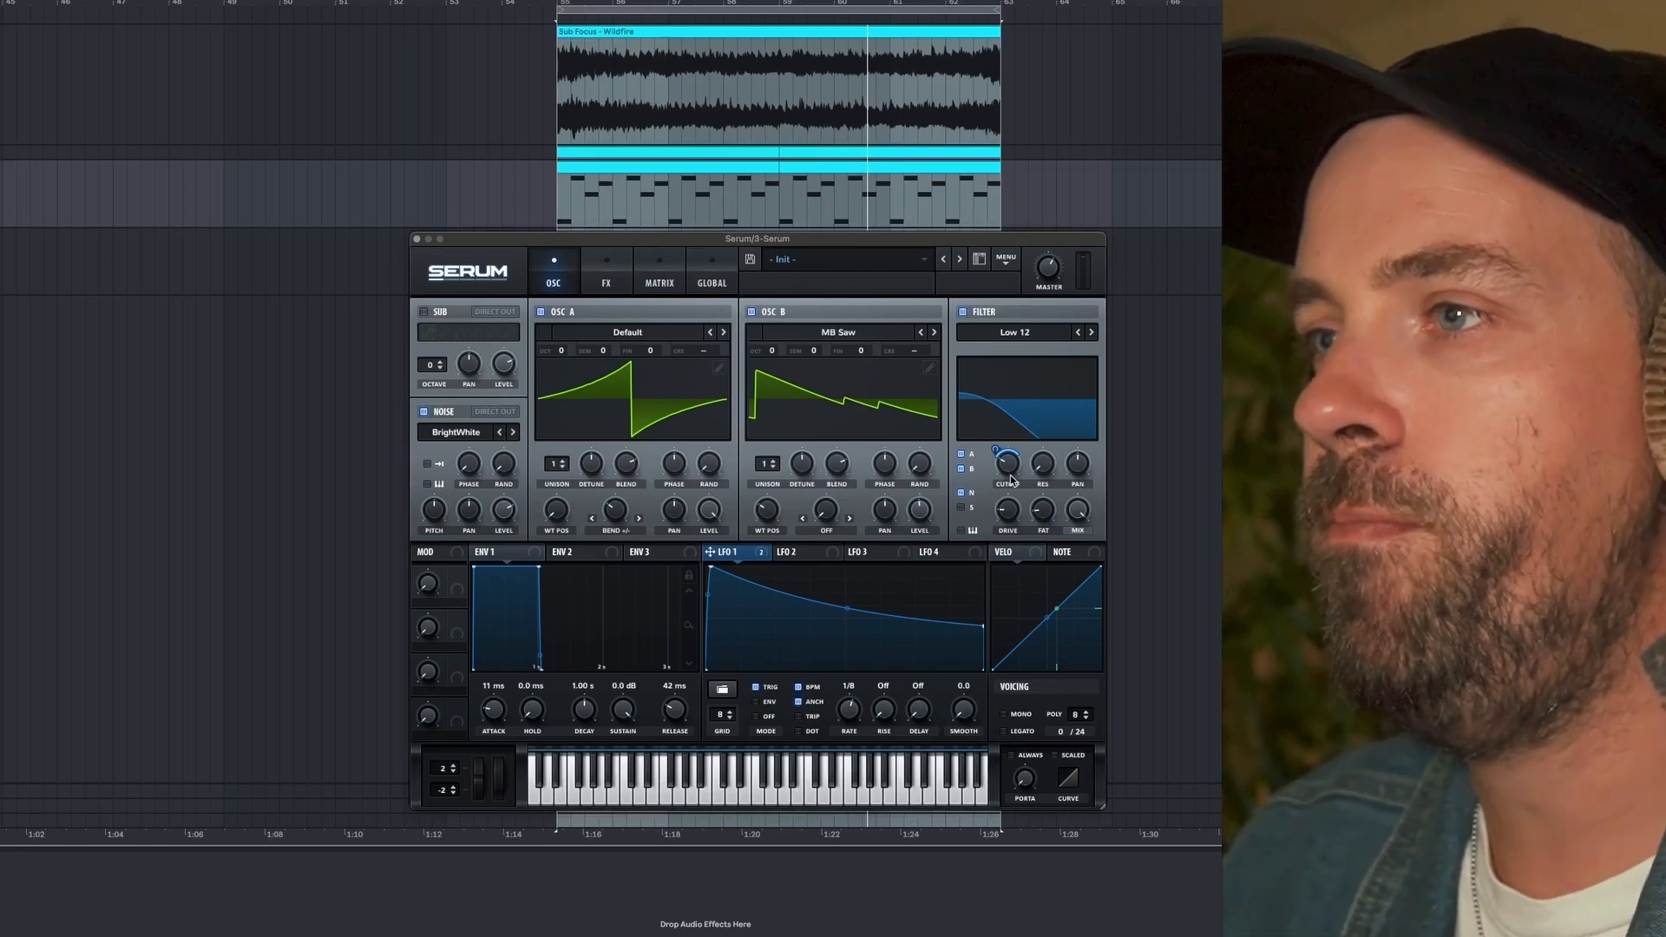
click(672, 10)
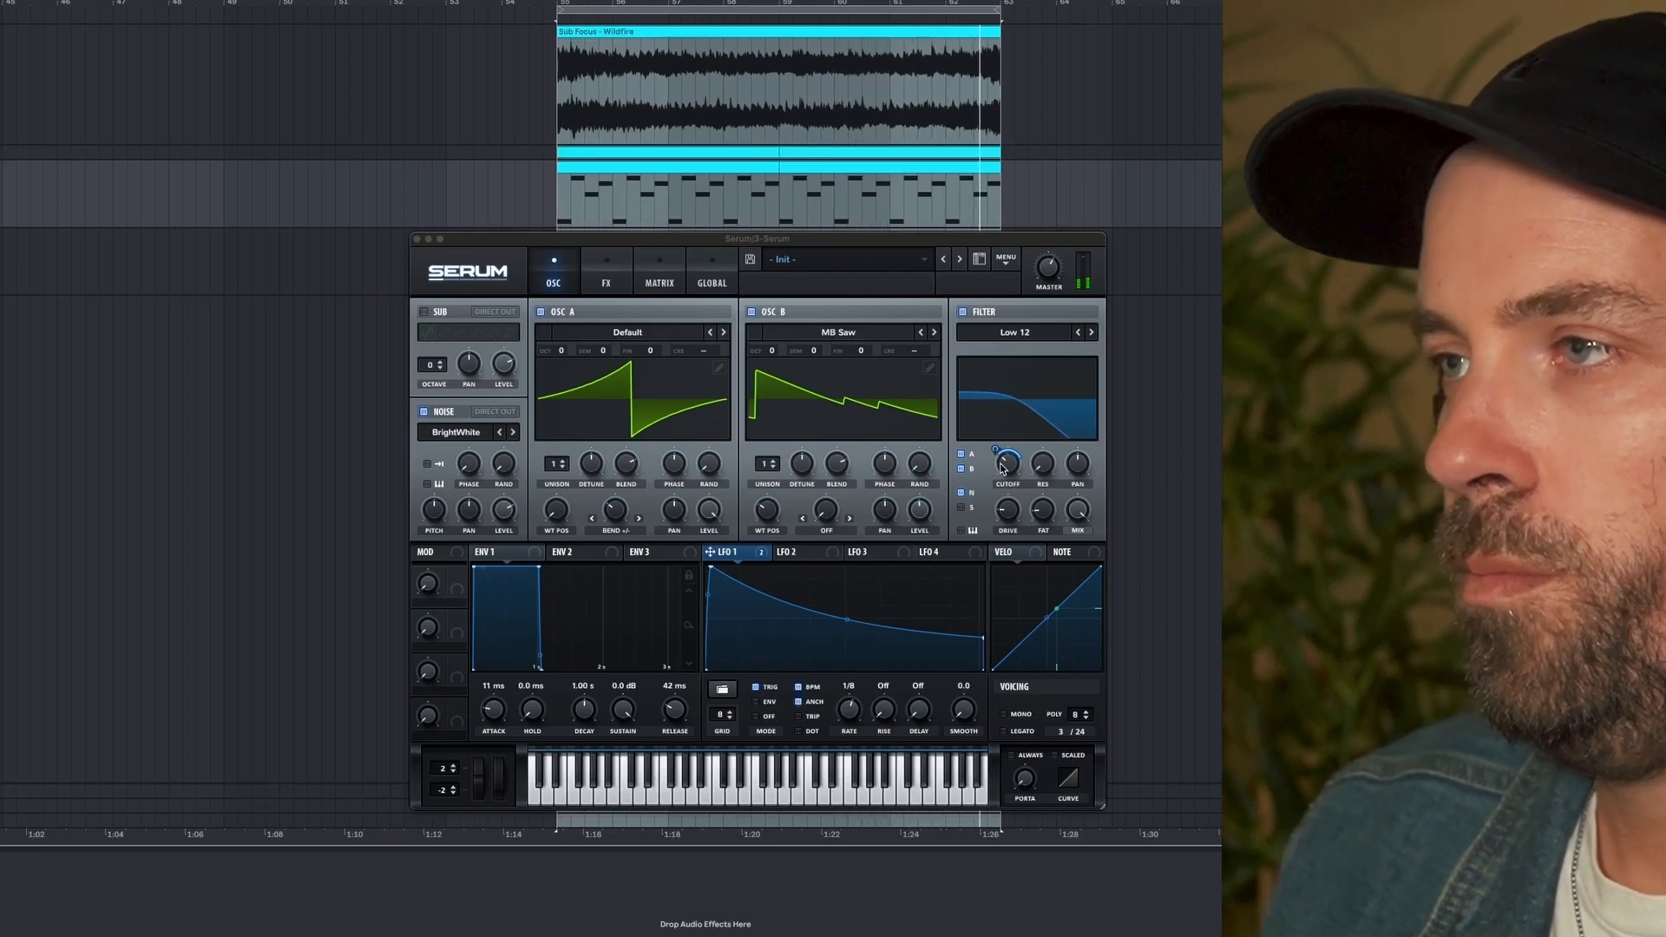
drag(1005, 465, 1005, 456)
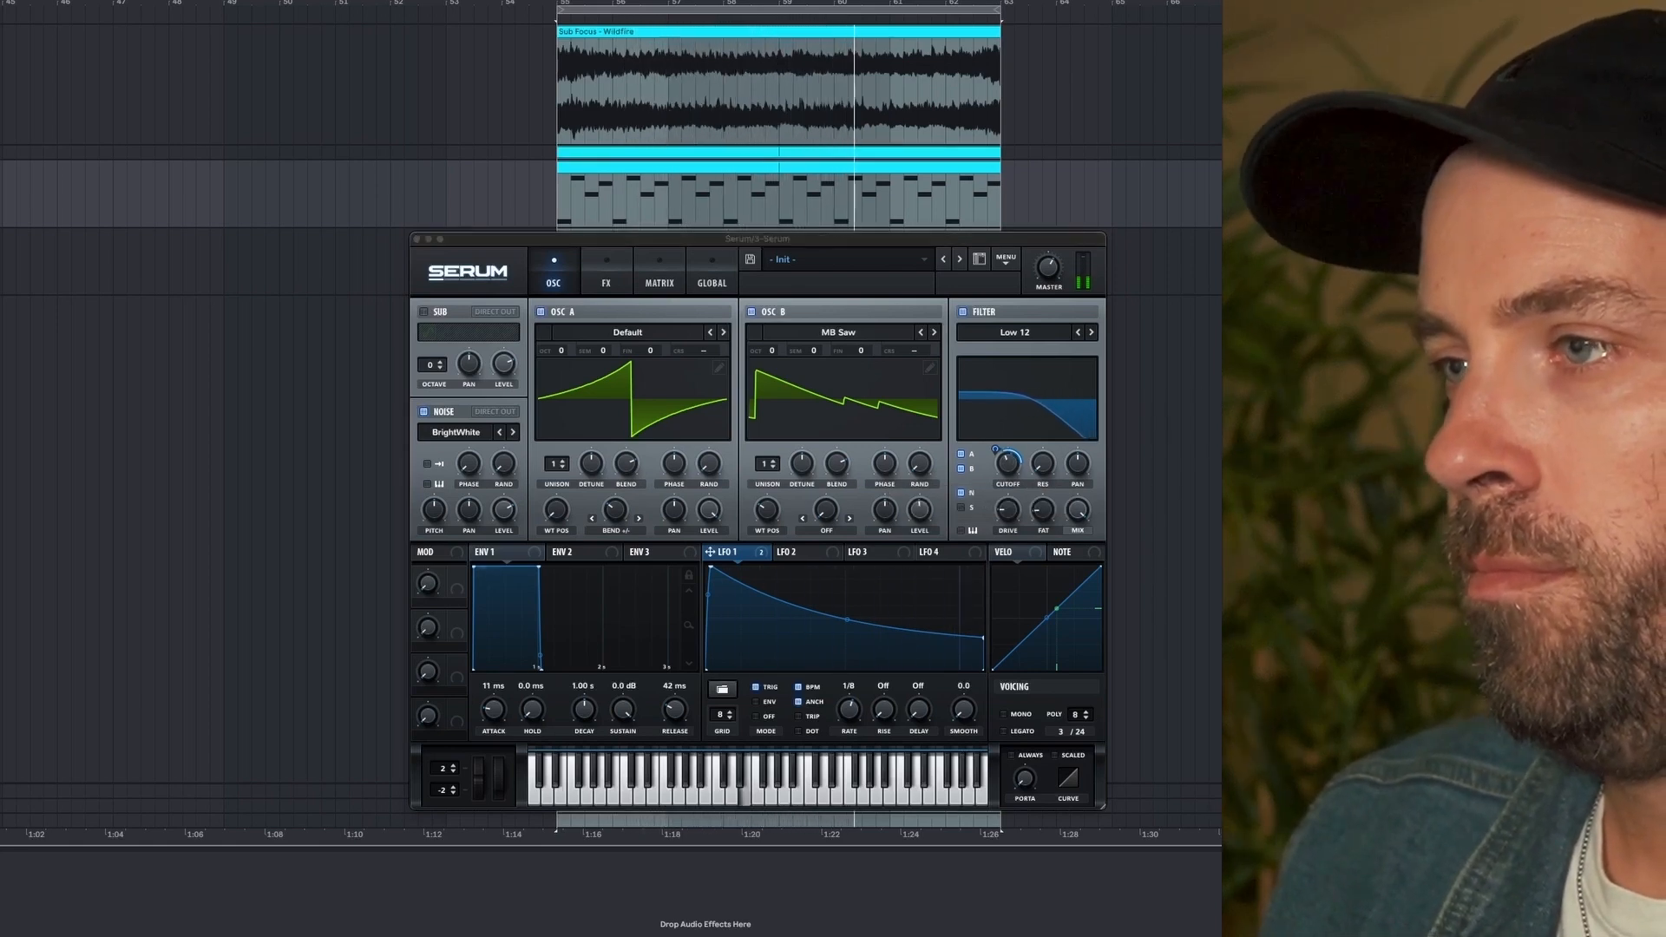
- Readjust the cutoff of the filter effect during playback
click(606, 274)
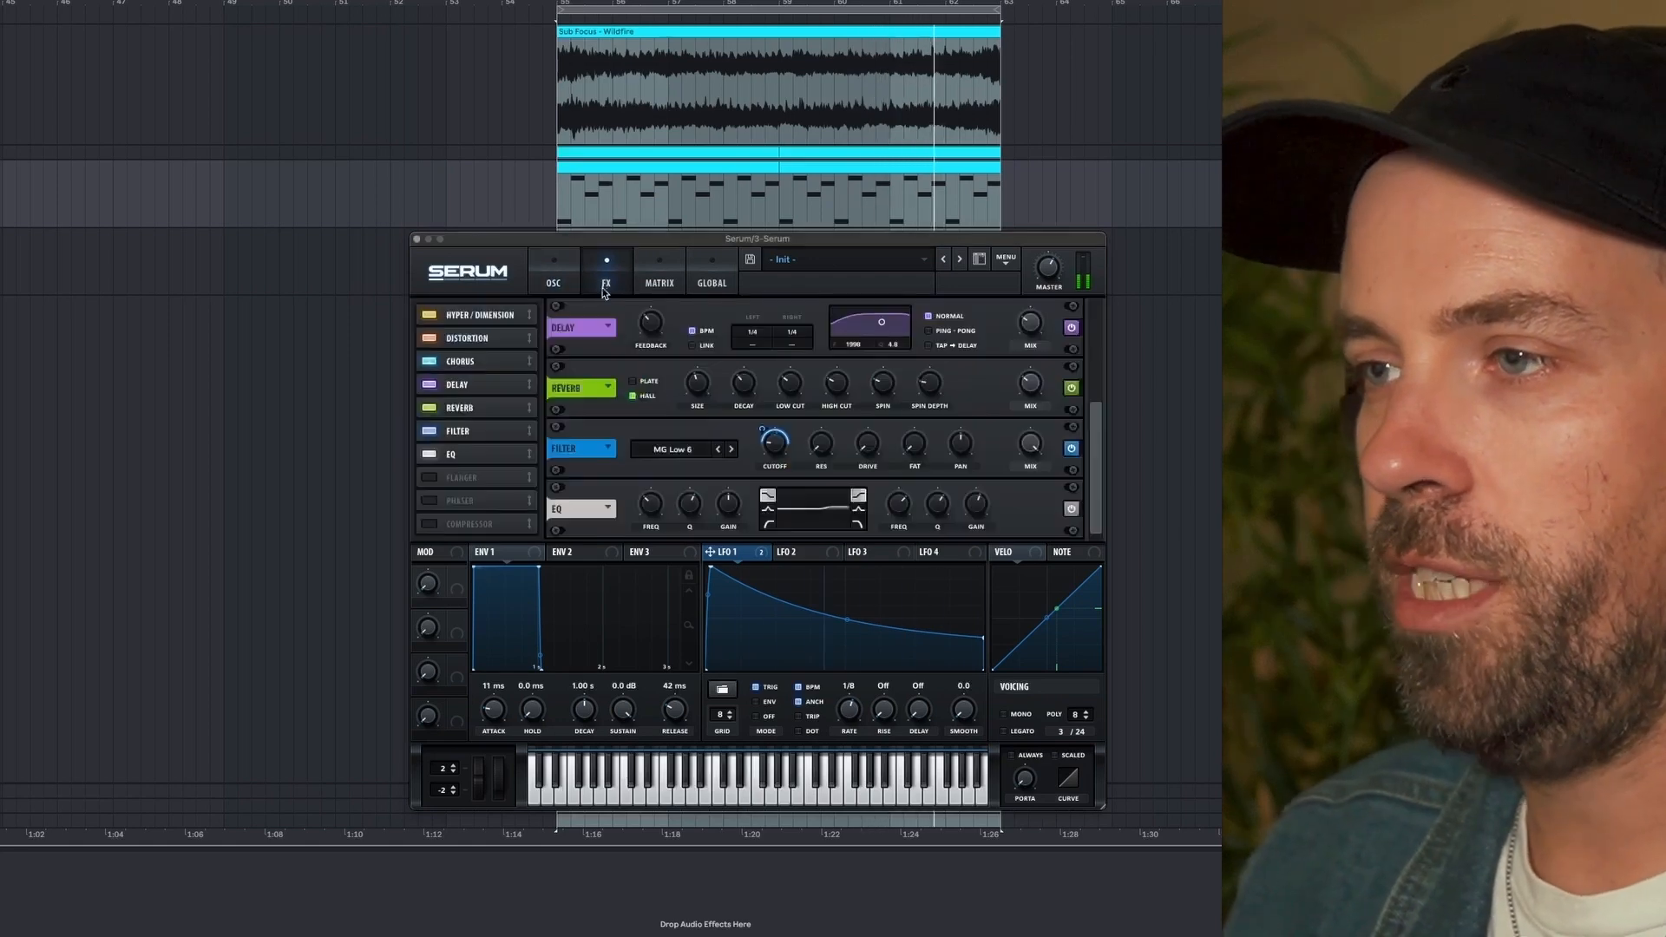
mouse_move(780, 429)
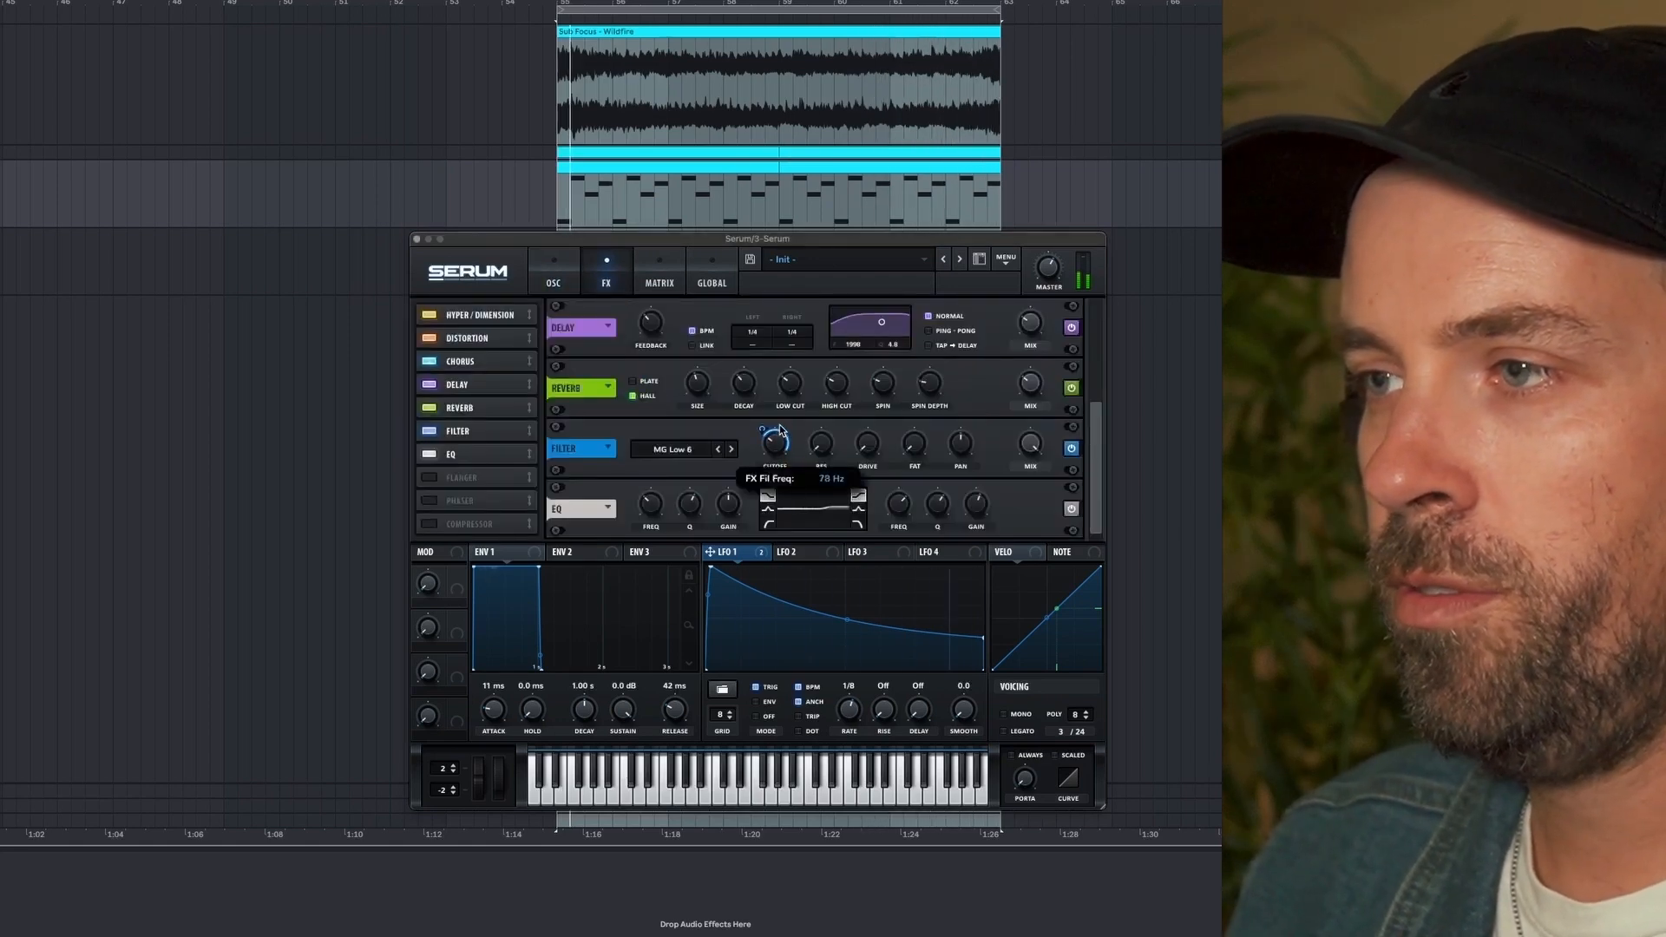